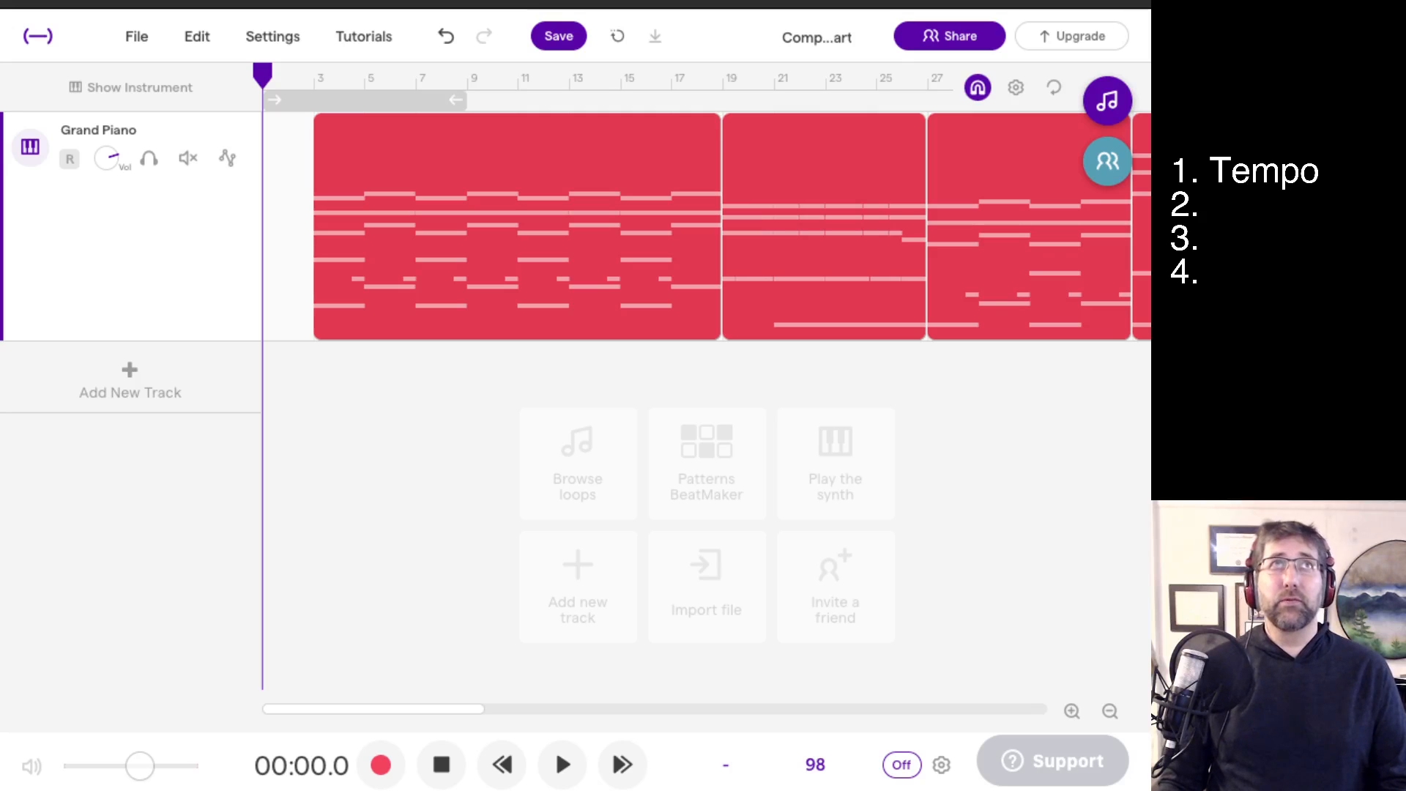
Play the Grand Piano track from bar 3 to hear it at its original tempo, then stop playback.
{"action": "left_click", "coordinate": [314, 77]}
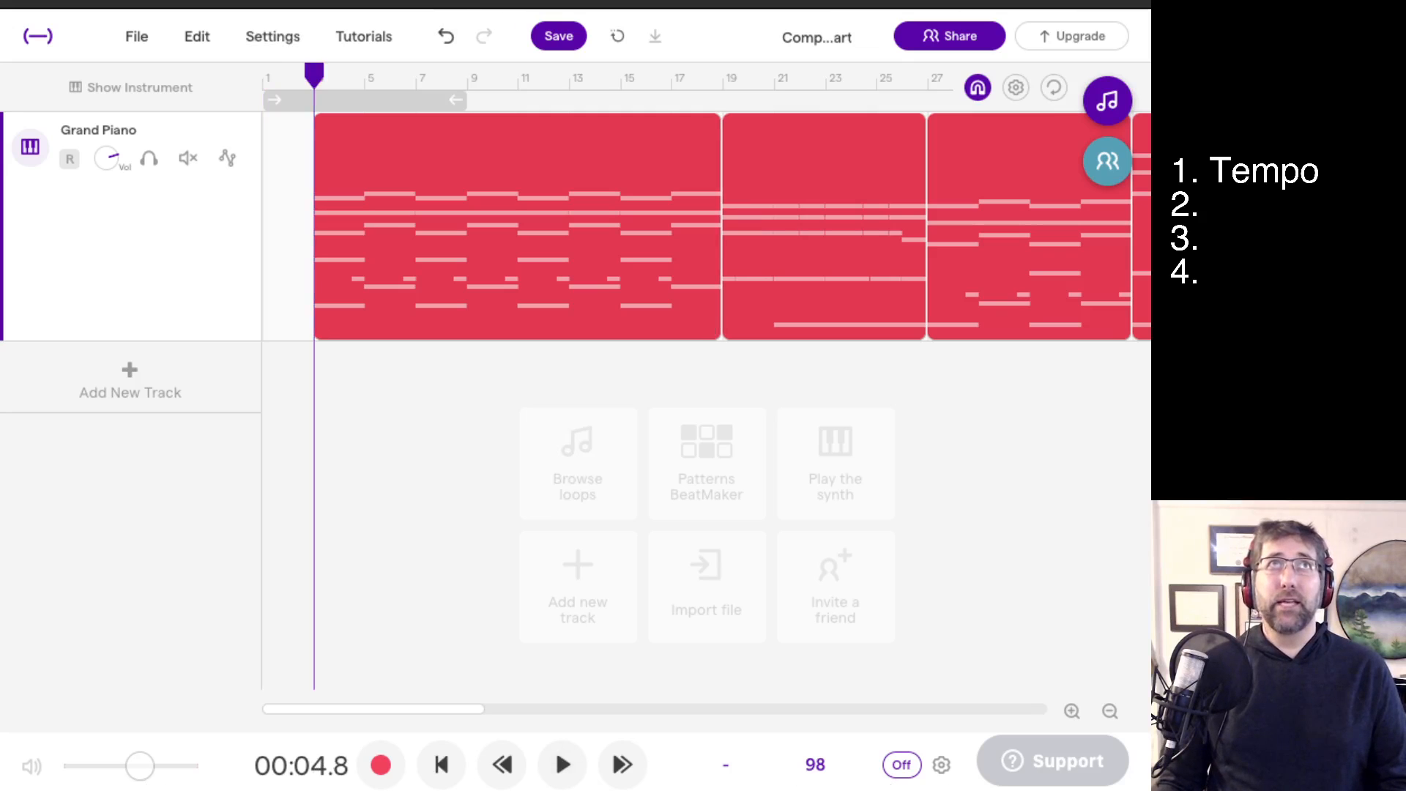
{"action": "left_click", "coordinate": [562, 764]}
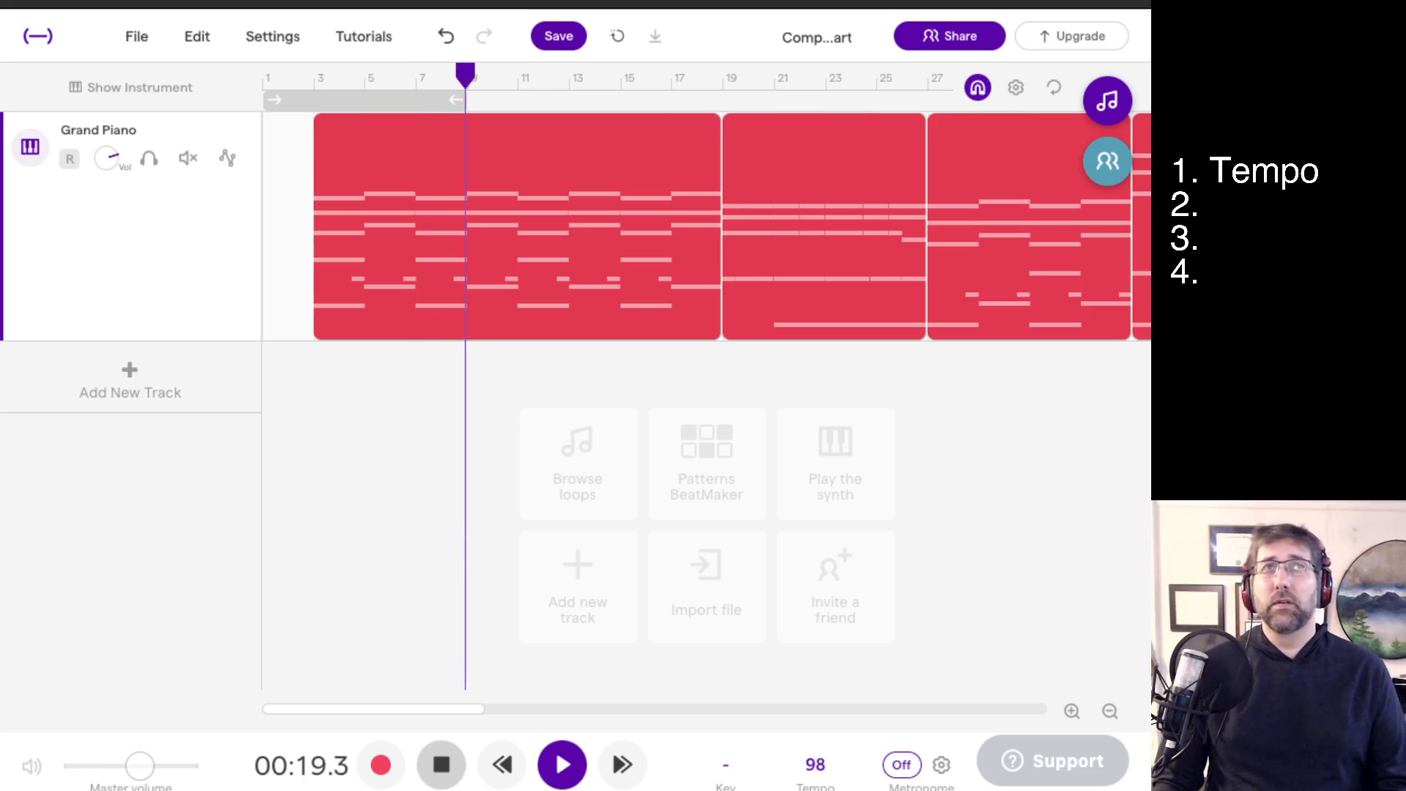
{"action": "left_click", "coordinate": [441, 765]}
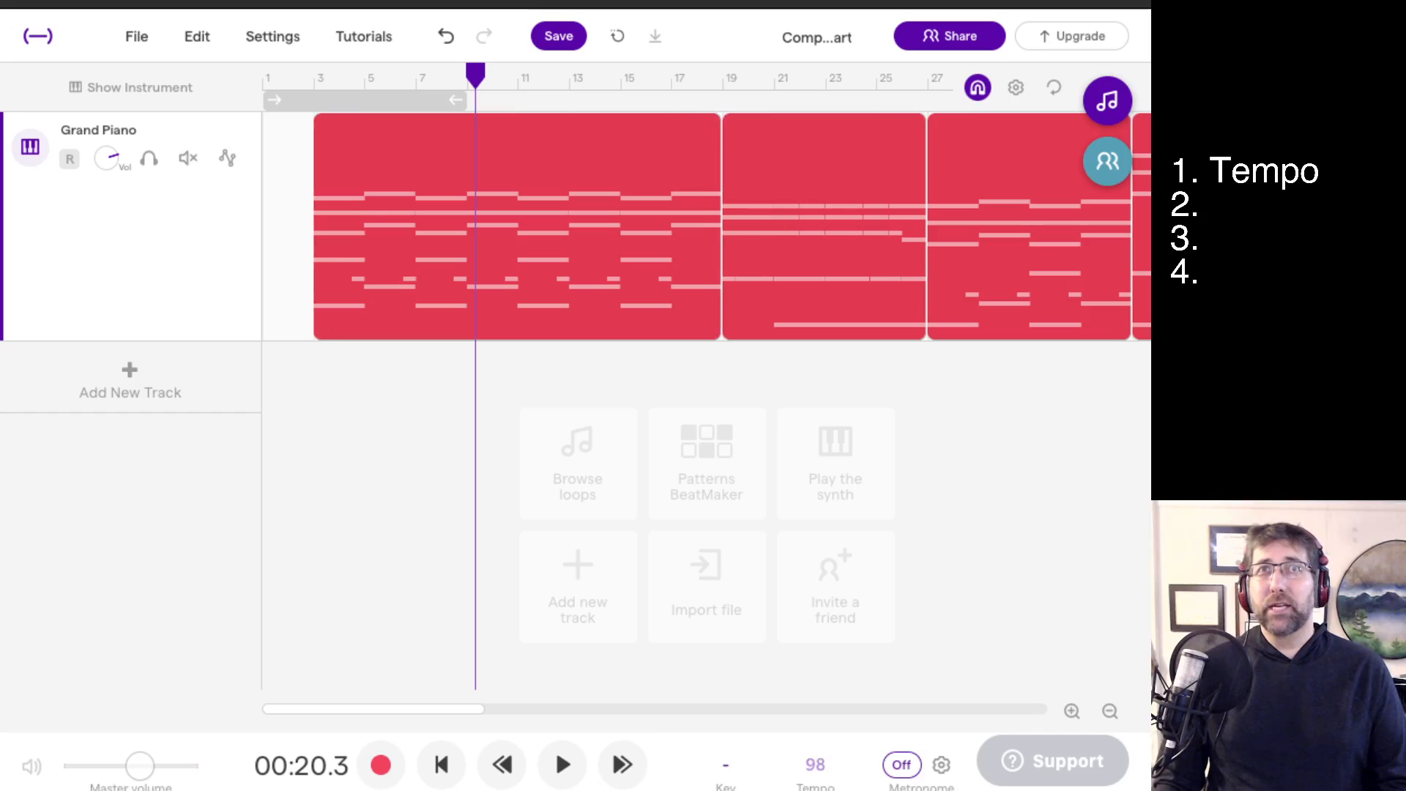
Set the project tempo to 140 BPM.
{"action": "left_click", "coordinate": [815, 764]}
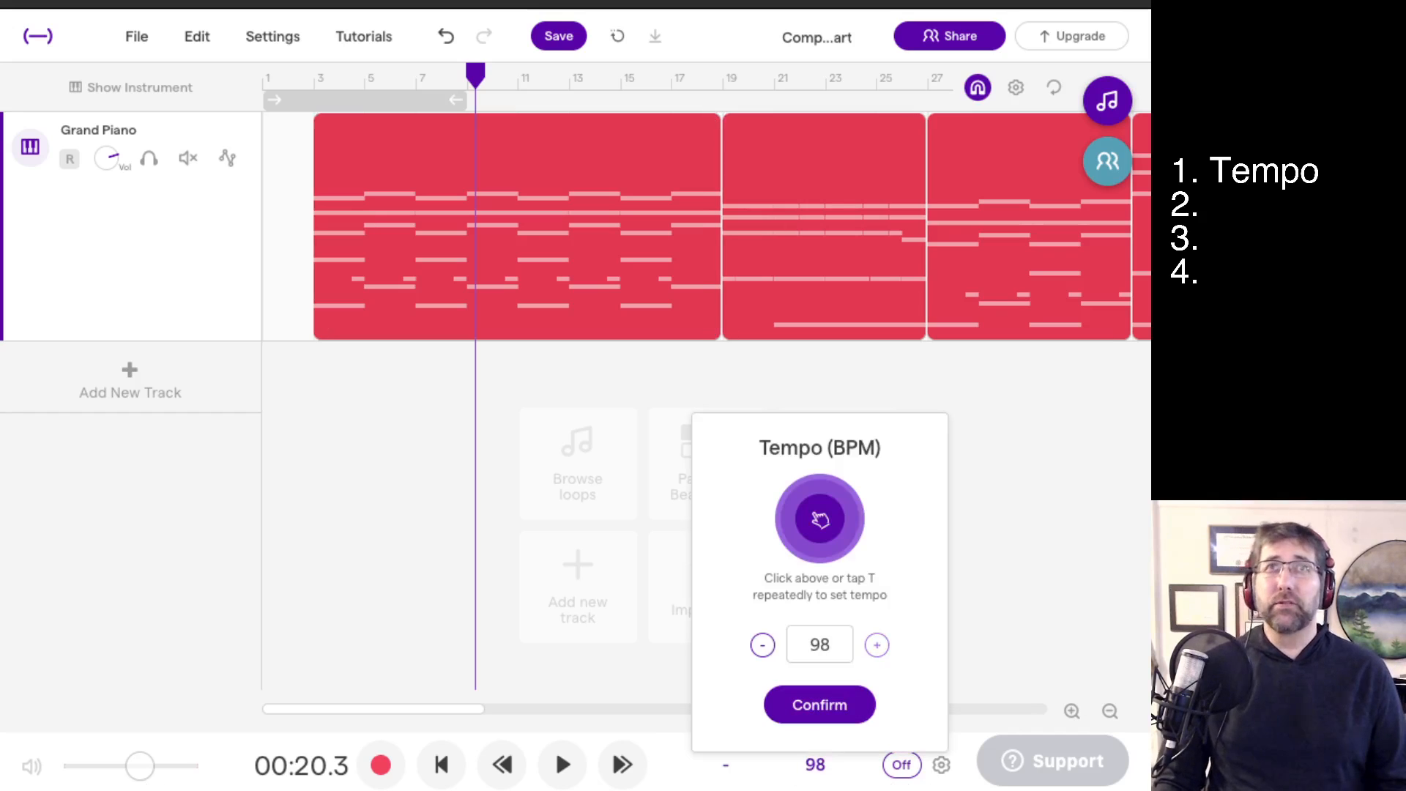
{"action": "double_click", "coordinate": [826, 645]}
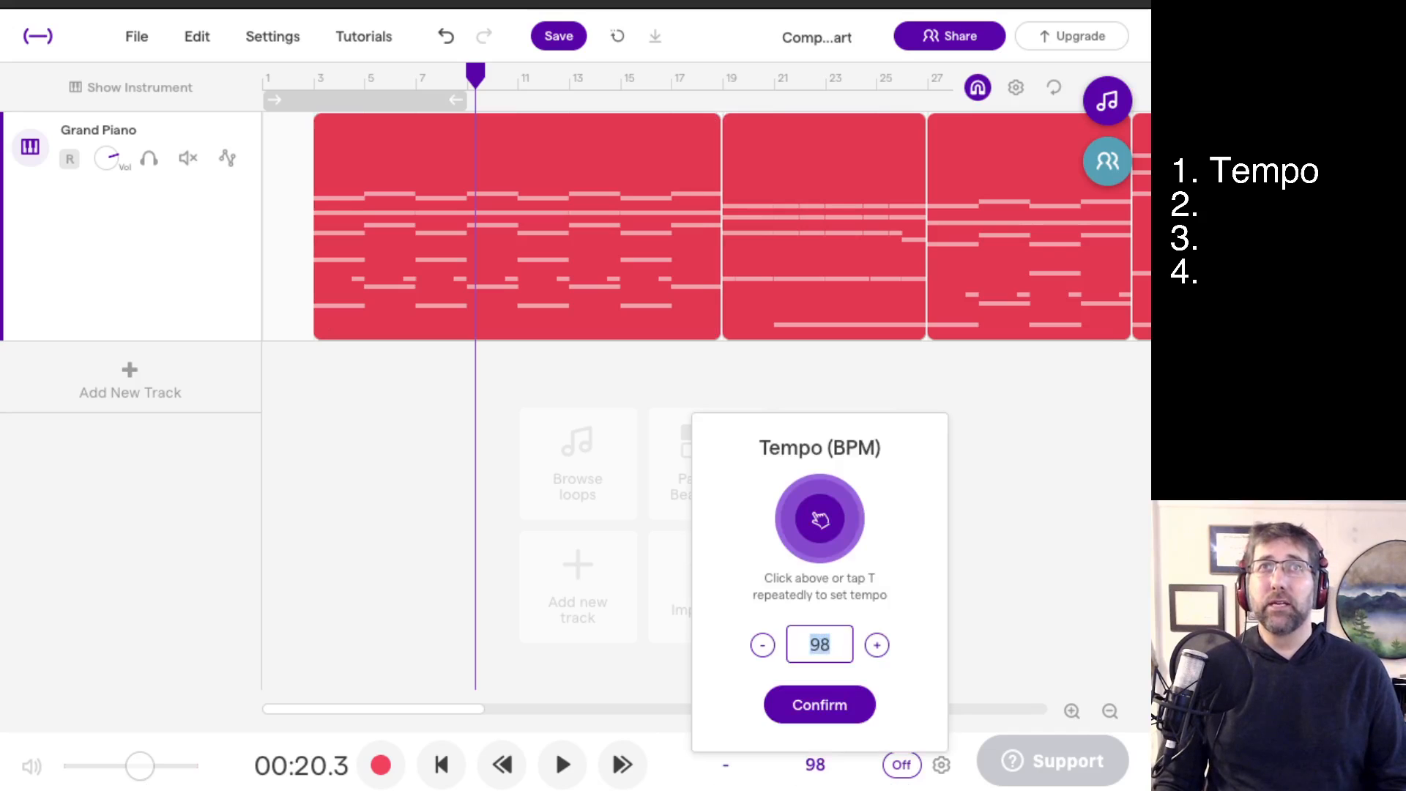
{"action": "type", "text": "140"}
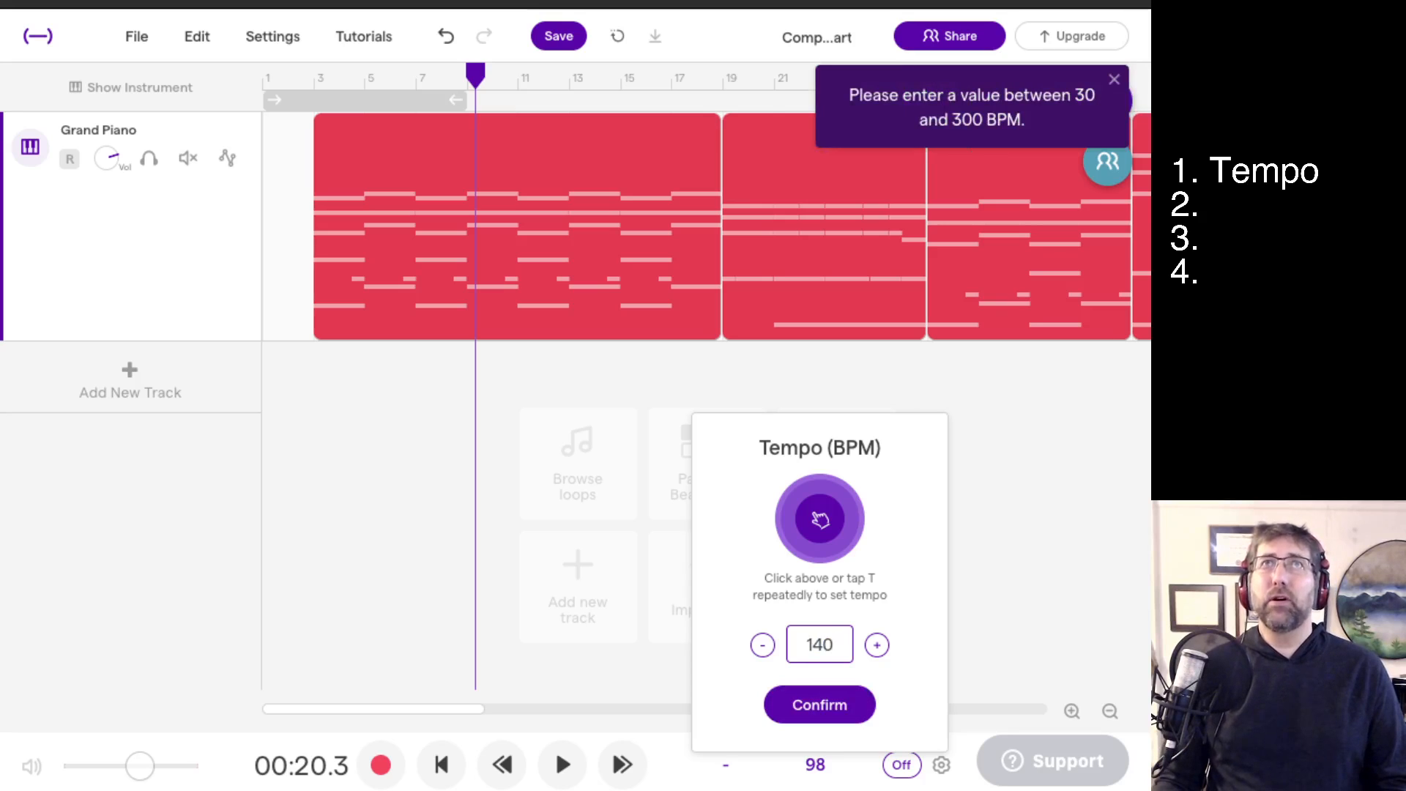
{"action": "left_click", "coordinate": [819, 705]}
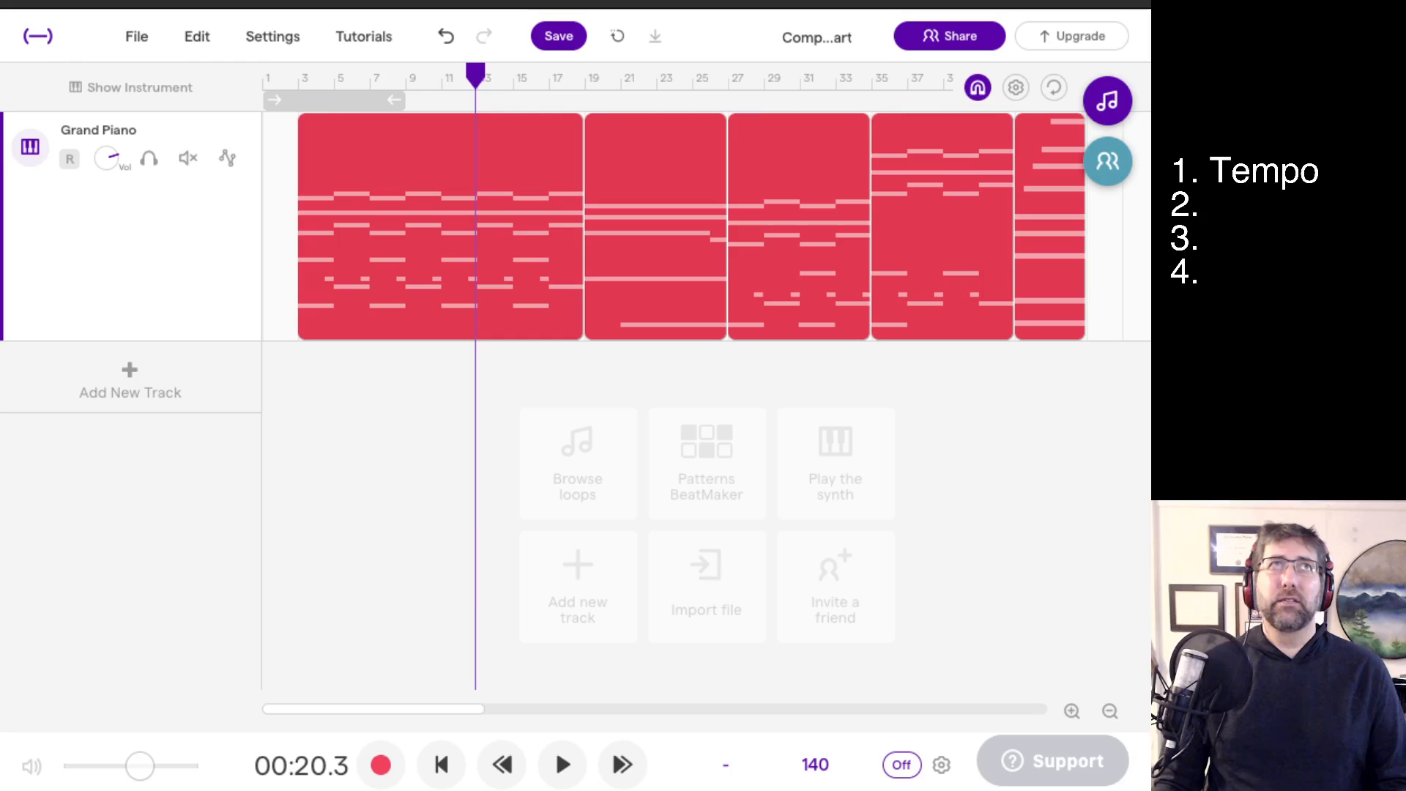
Play the Grand Piano track from bar 3 to hear the faster tempo, and stop playback.
{"action": "left_click", "coordinate": [265, 77]}
{"action": "left_click", "coordinate": [299, 77]}
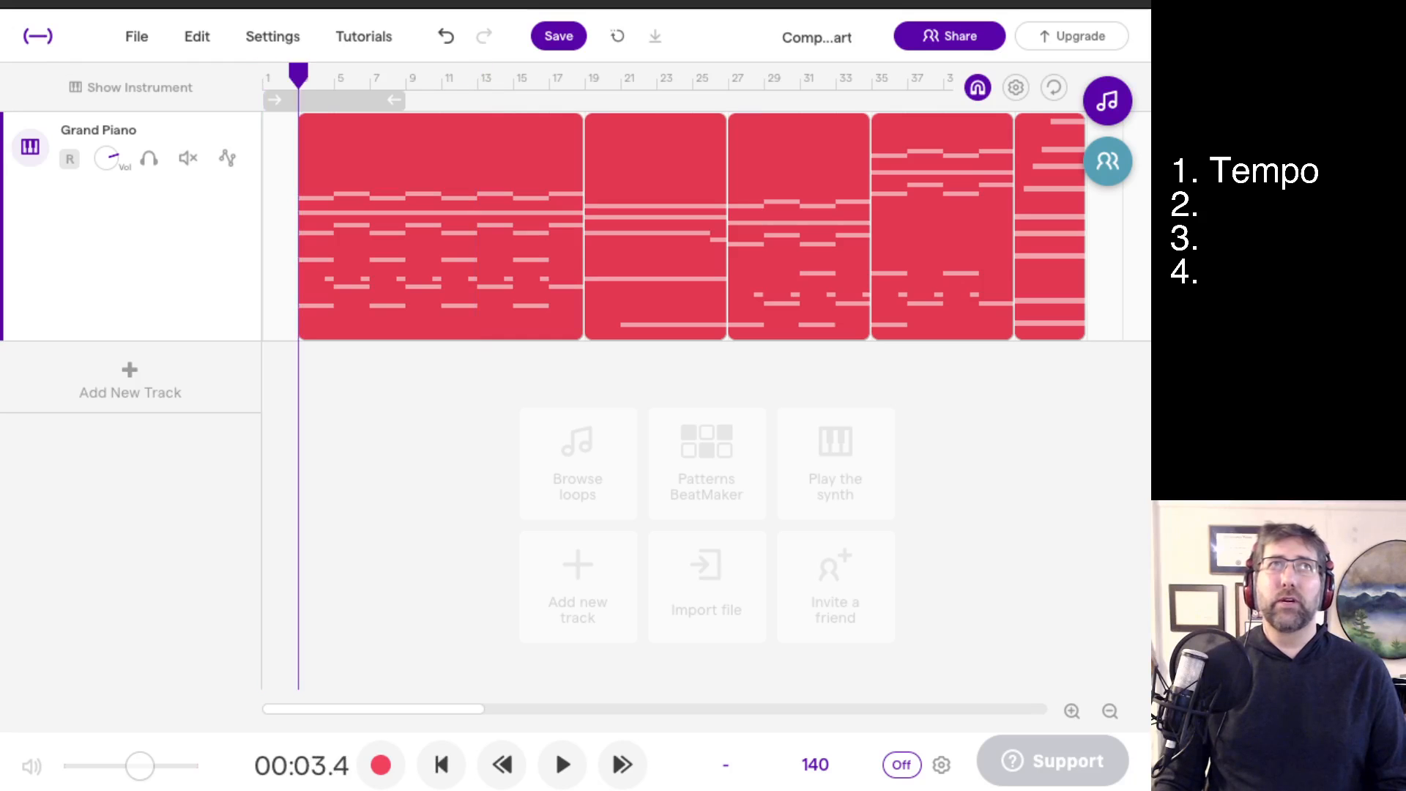
{"action": "key", "text": "space"}
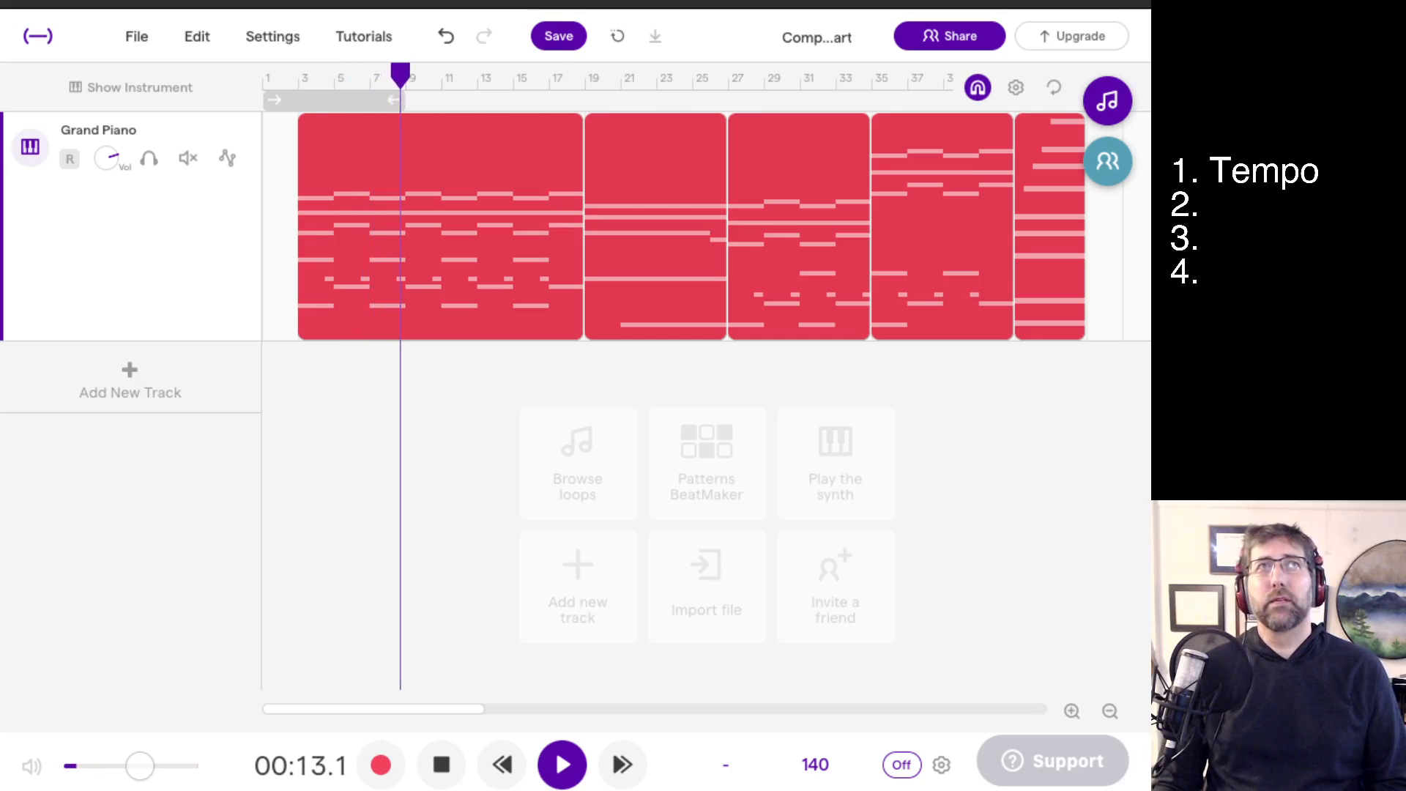
{"action": "key", "text": "space"}
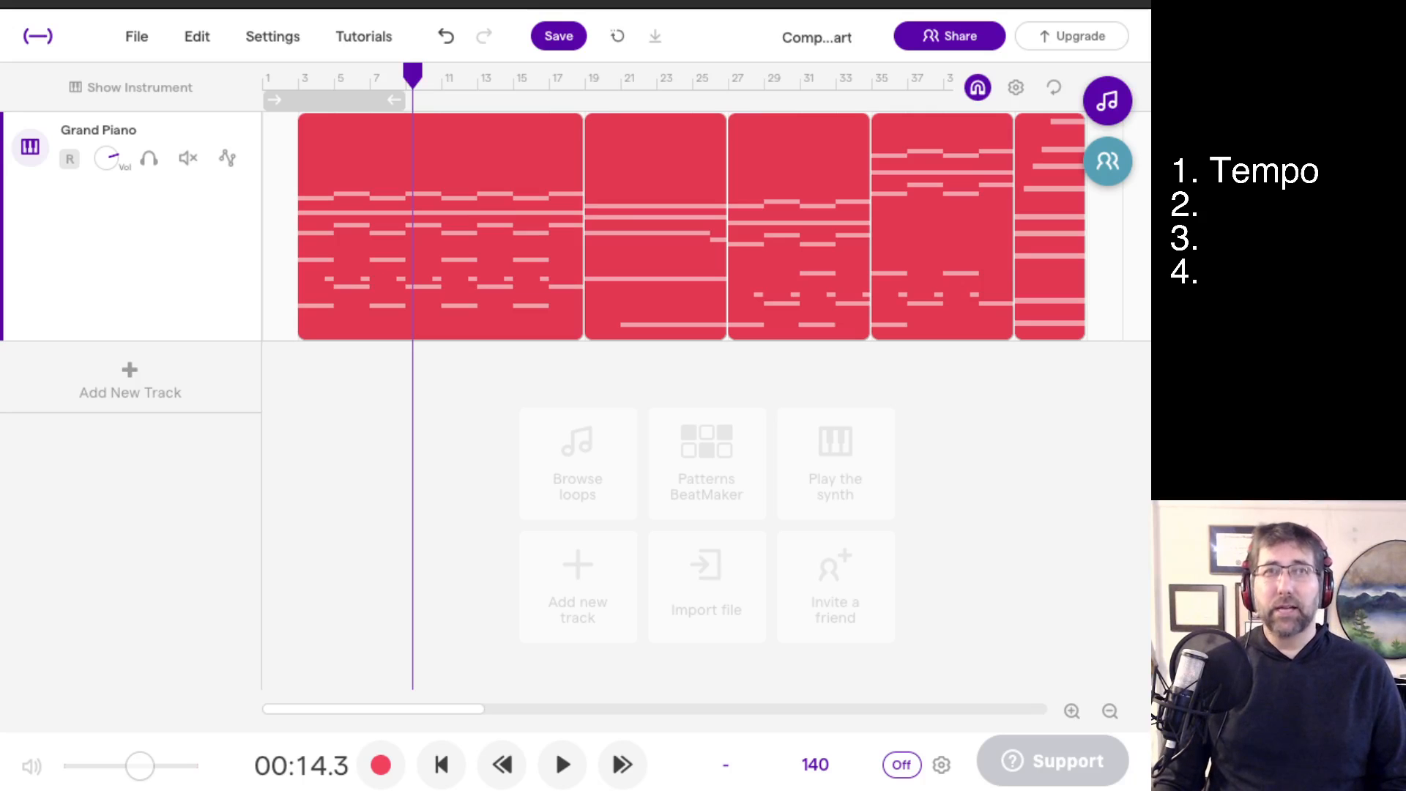
Set the project tempo to 180 BPM.
{"action": "left_click", "coordinate": [815, 764]}
{"action": "left_click", "coordinate": [815, 764]}
{"action": "left_click", "coordinate": [814, 764]}
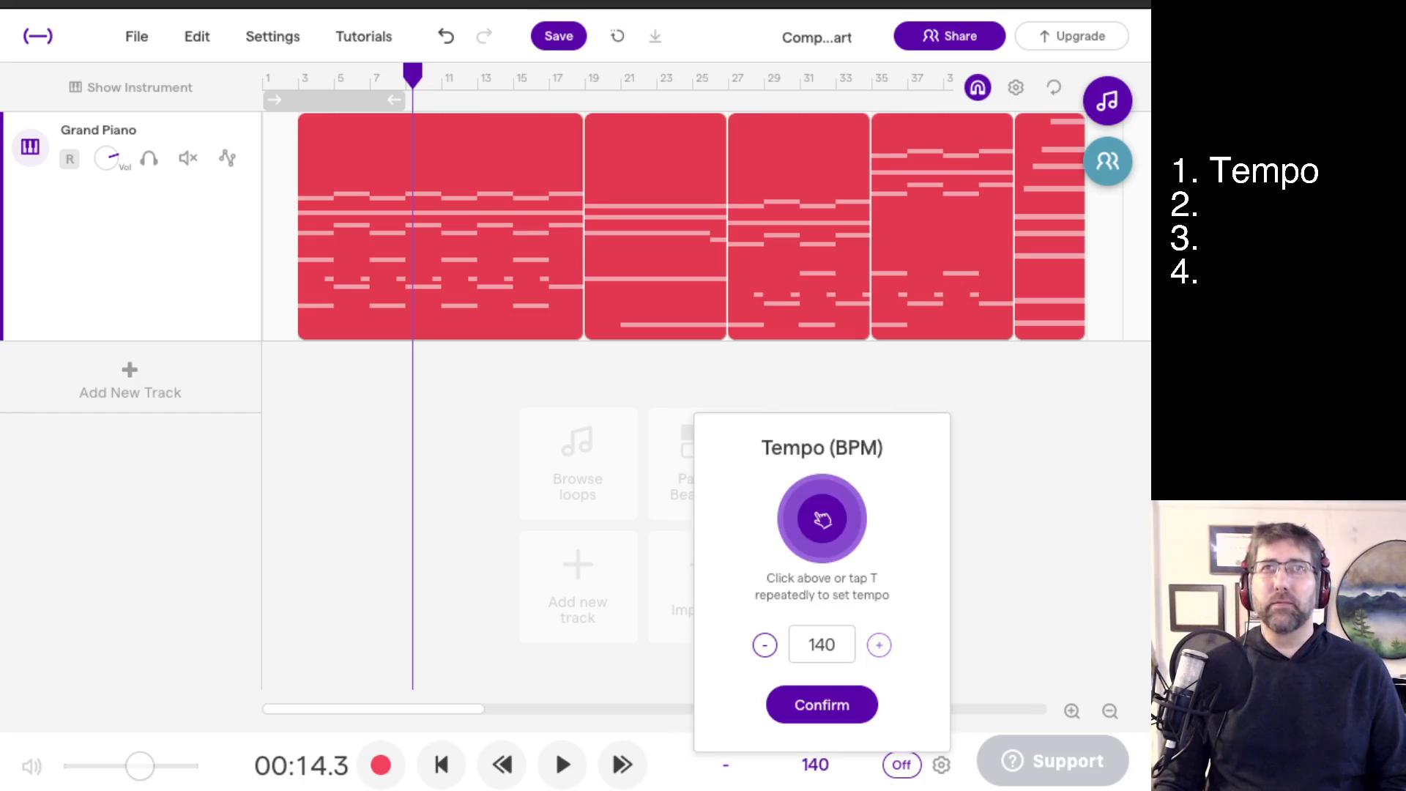
{"action": "double_click", "coordinate": [821, 645]}
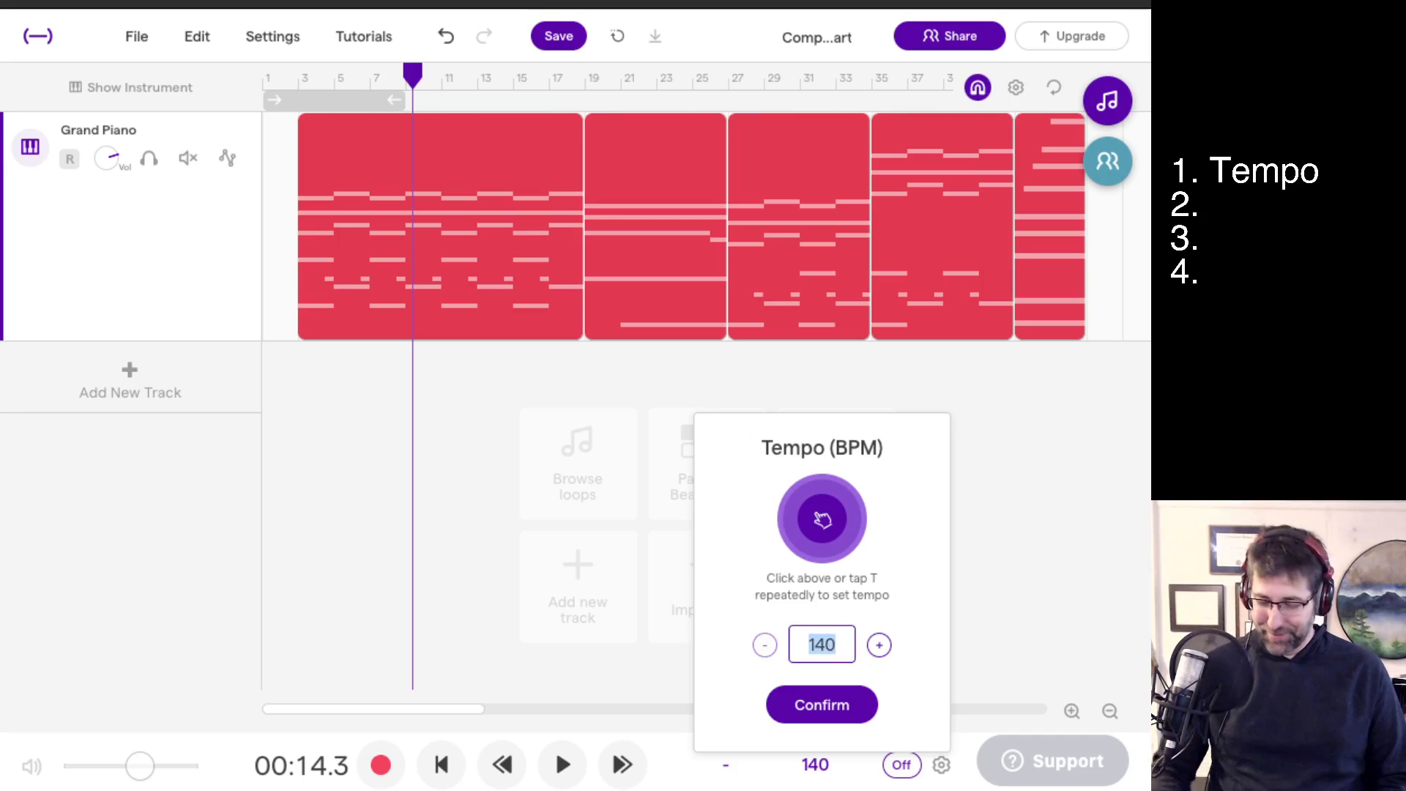
{"action": "type", "text": "180"}
{"action": "key", "text": "Return"}
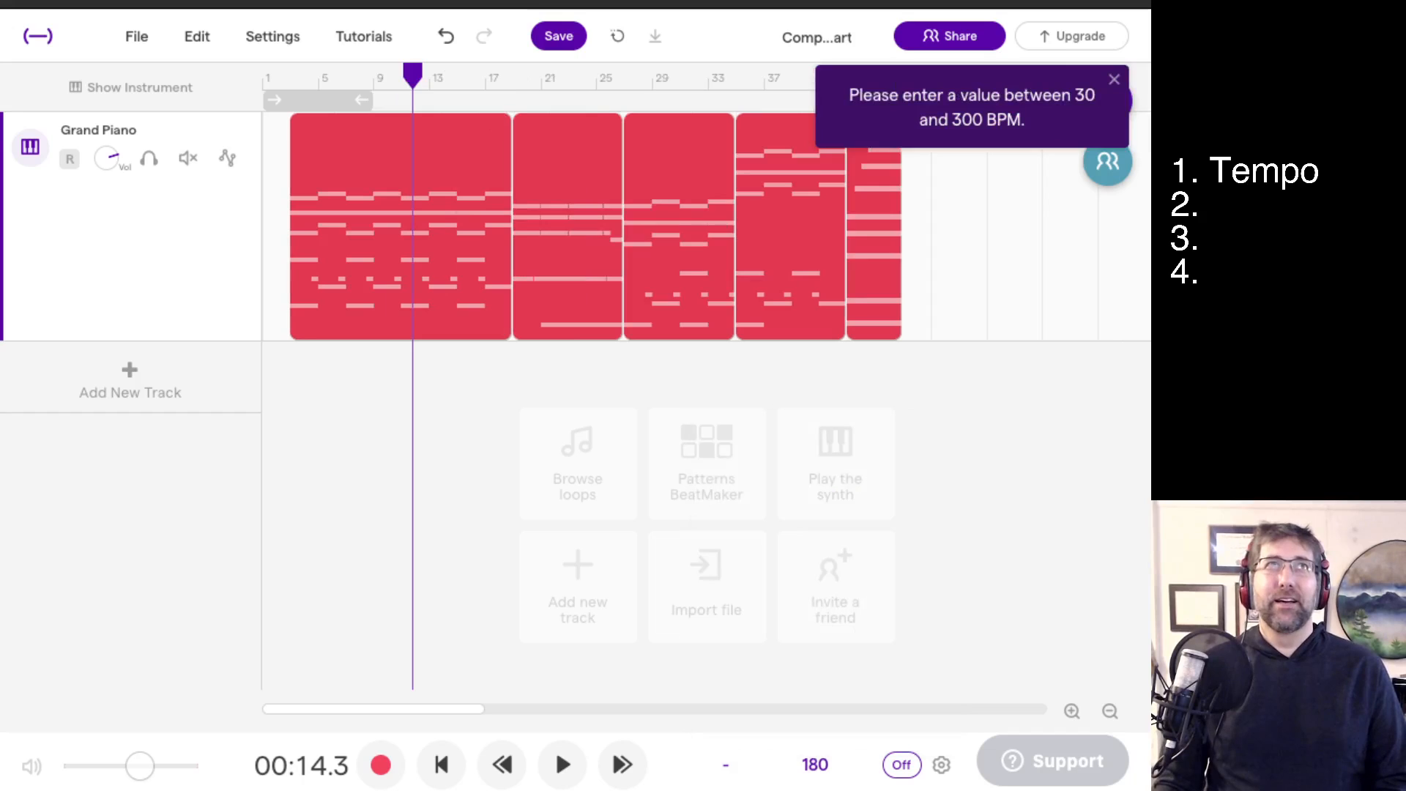
Listen to a few bars at the 180 BPM tempo and return the playhead to the start of the song.
{"action": "key", "text": "space"}
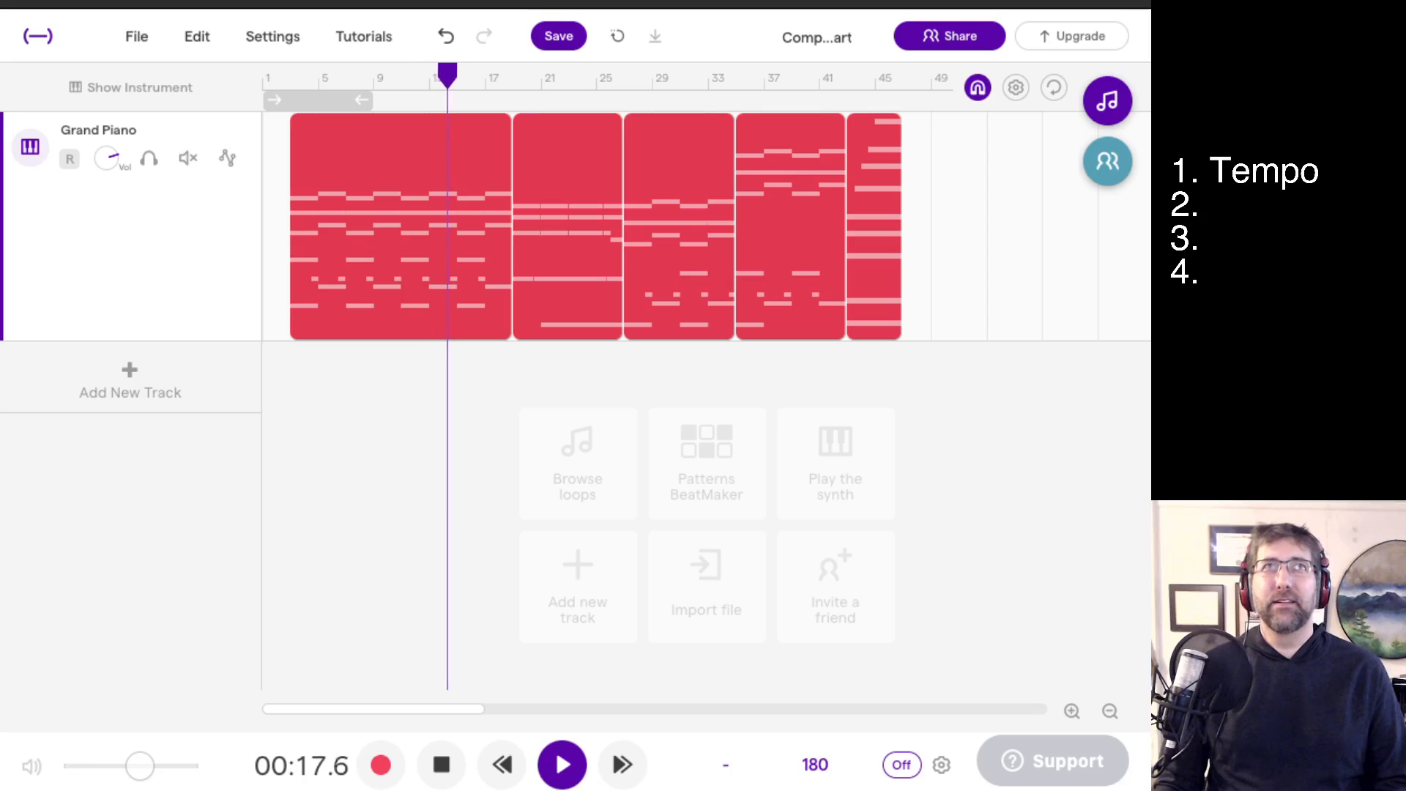
{"action": "key", "text": "space"}
{"action": "left_click_drag", "start_coordinate": [473, 76], "coordinate": [263, 75]}
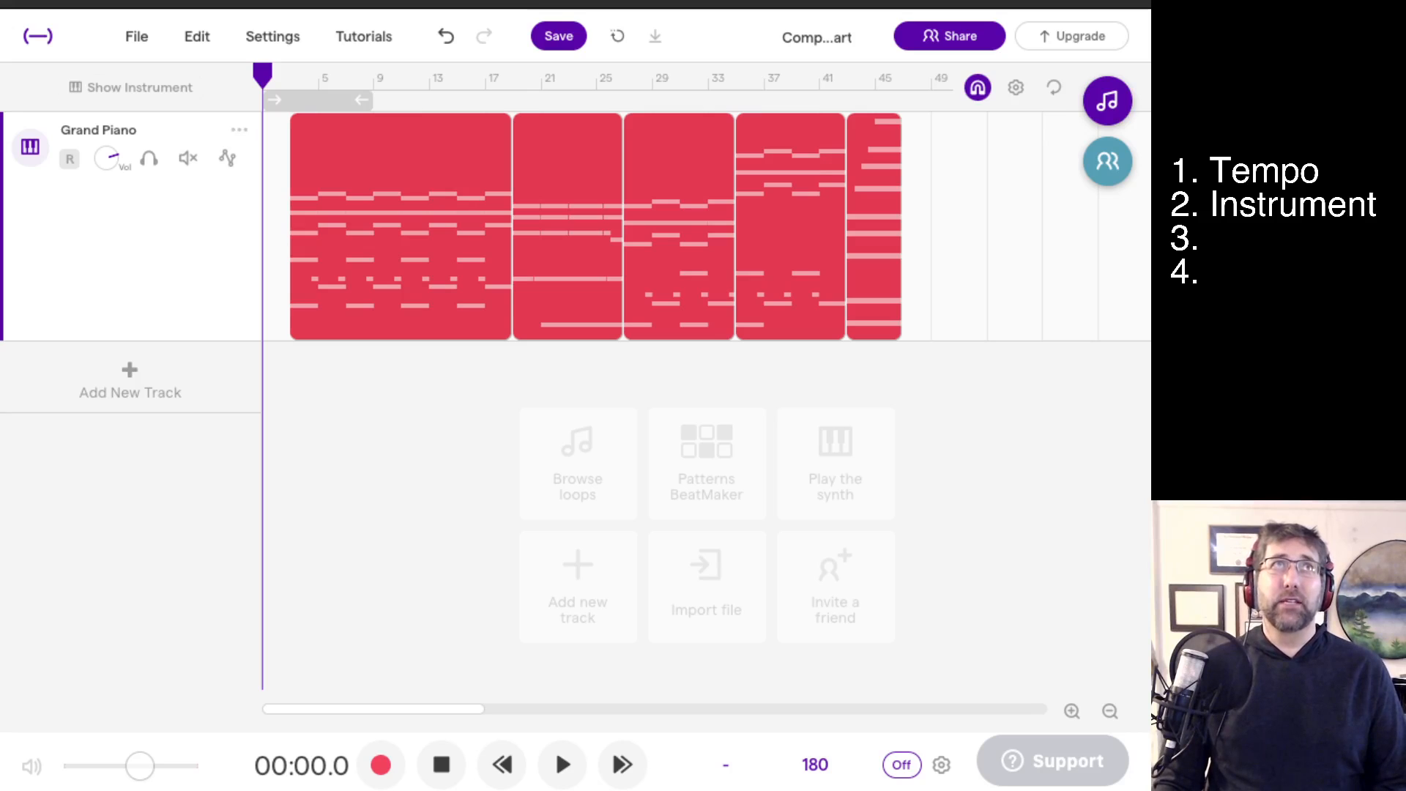
Duplicate the Grand Piano track and mute the duplicate.
{"action": "left_click", "coordinate": [239, 129]}
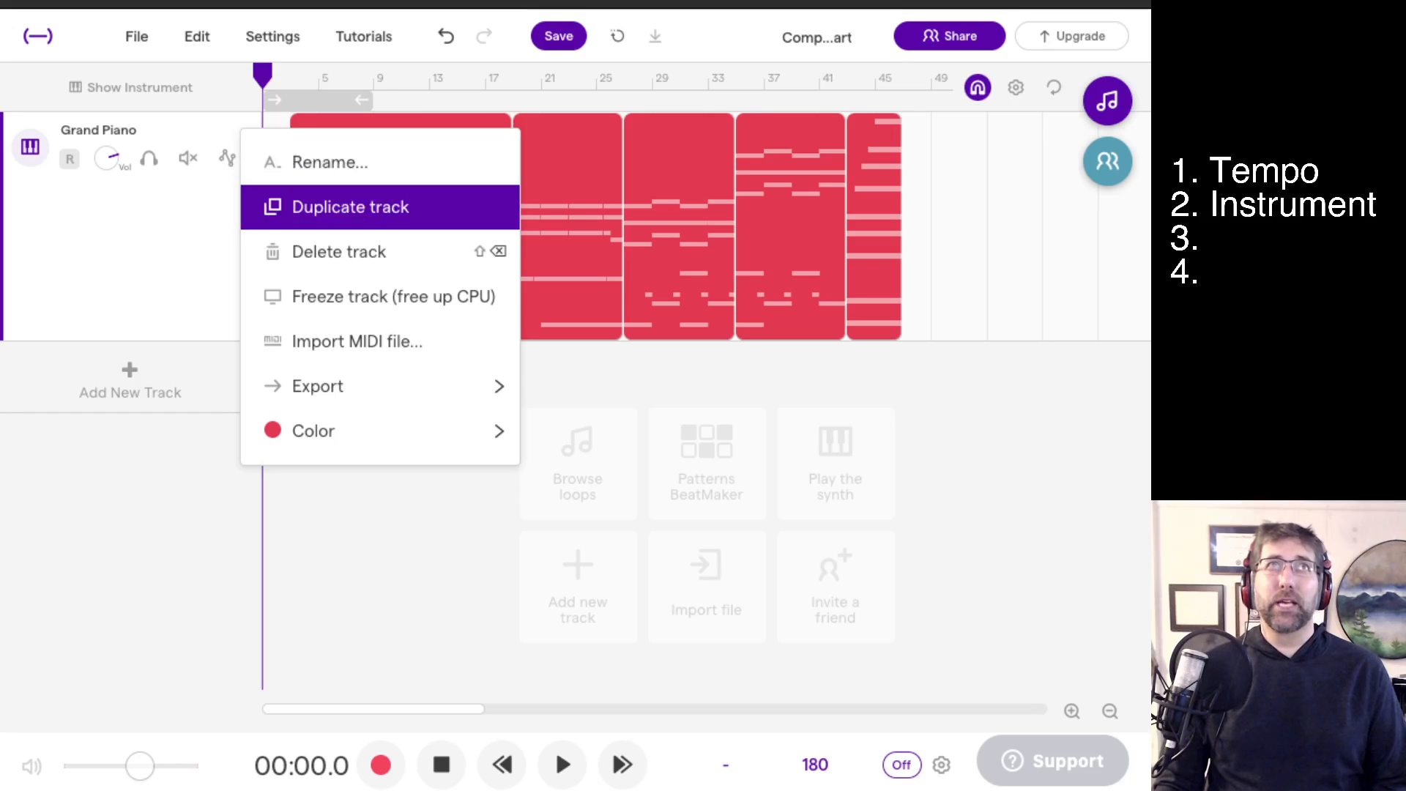
{"action": "left_click", "coordinate": [350, 206]}
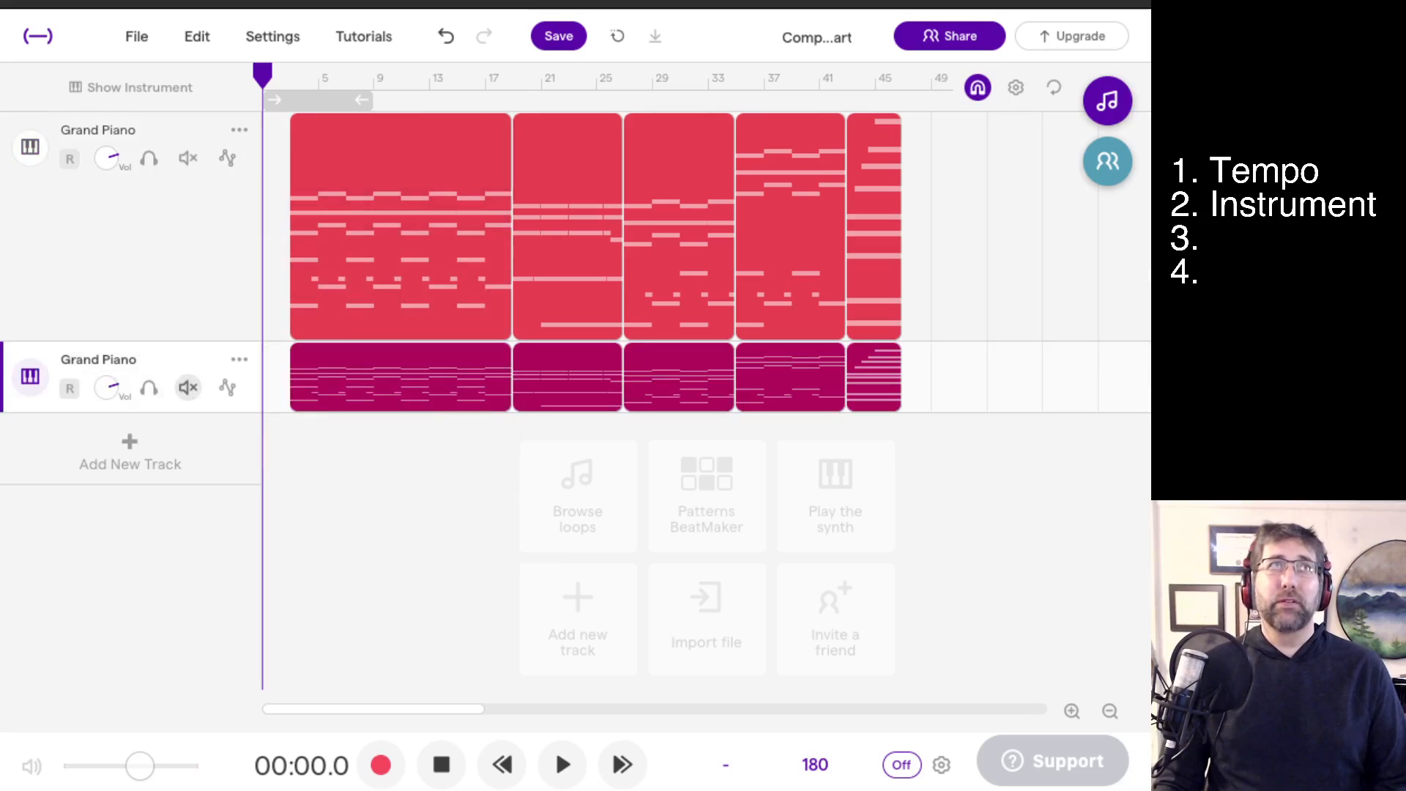
{"action": "left_click", "coordinate": [188, 387]}
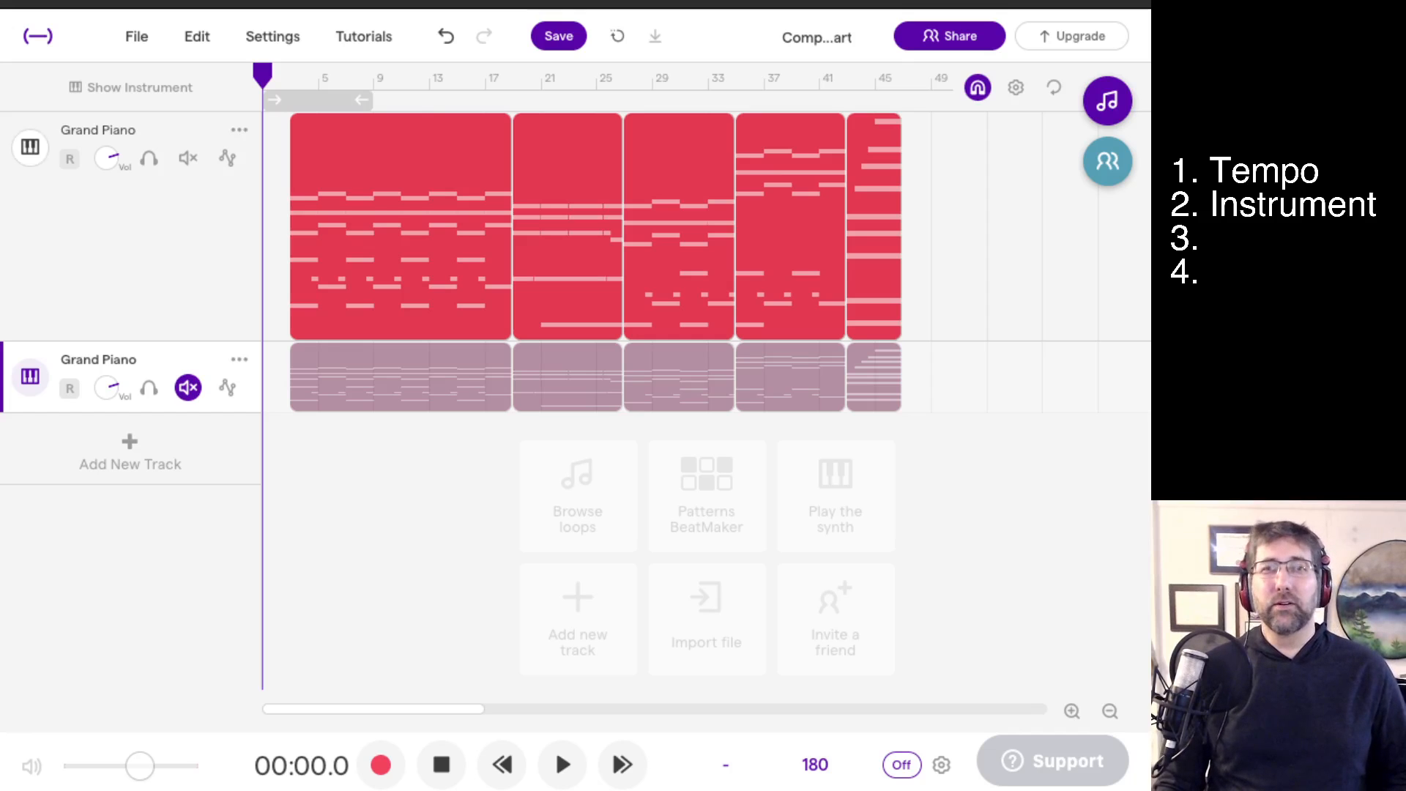
Change the original Grand Piano track's instrument to the Dooh Female Alto preset from the Choir keyboards.
{"action": "left_click", "coordinate": [30, 148]}
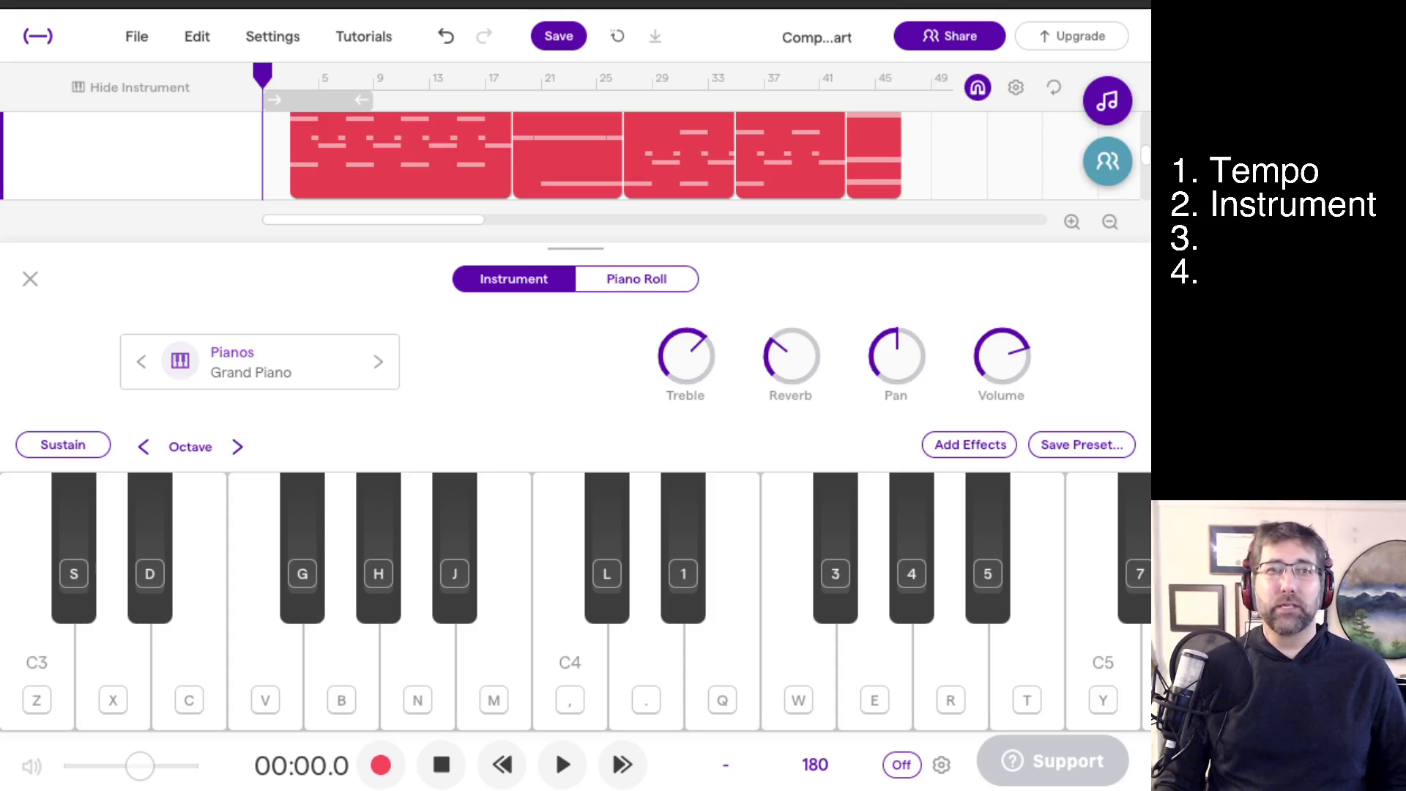
{"action": "left_click", "coordinate": [180, 361]}
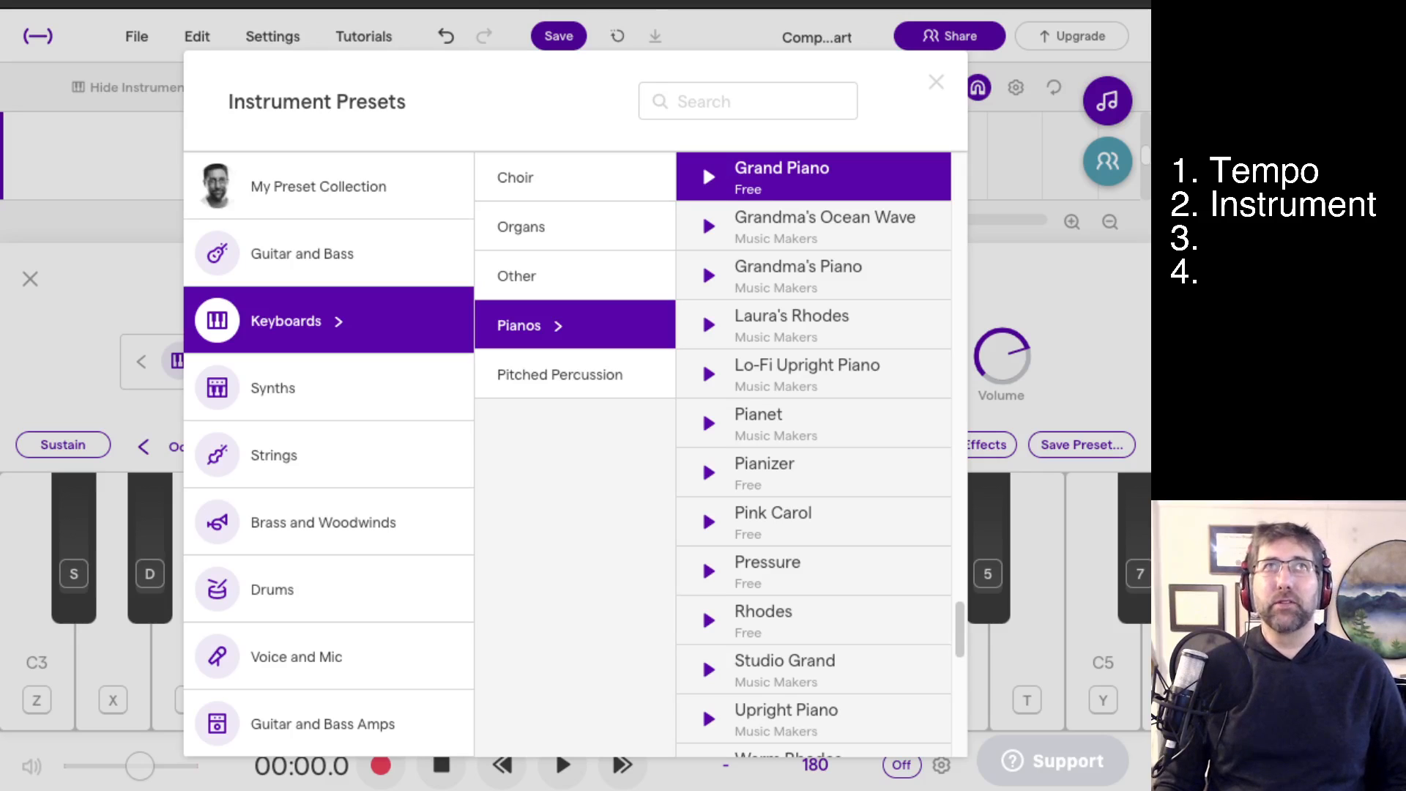
{"action": "left_click", "coordinate": [515, 177]}
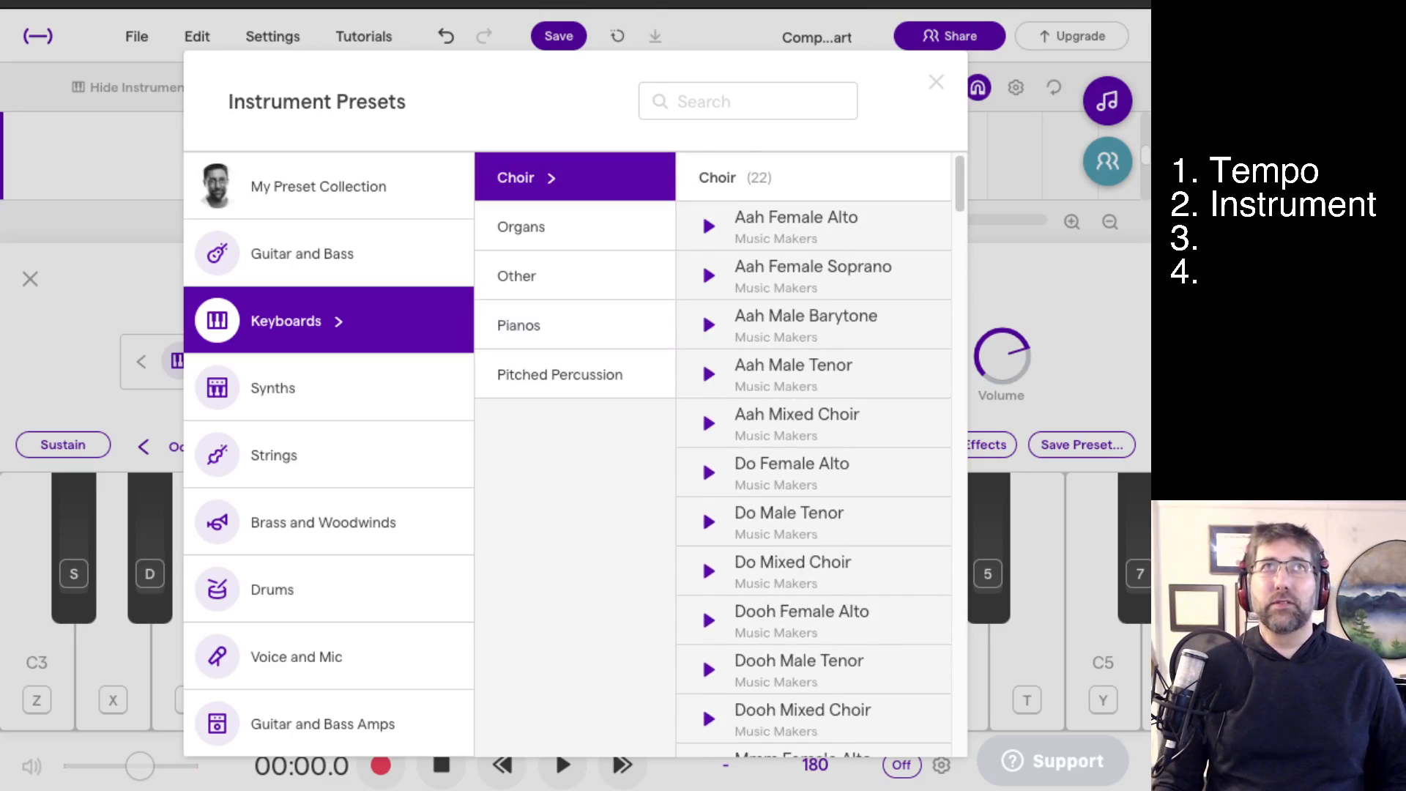
{"action": "left_click", "coordinate": [521, 227]}
{"action": "left_click", "coordinate": [517, 276]}
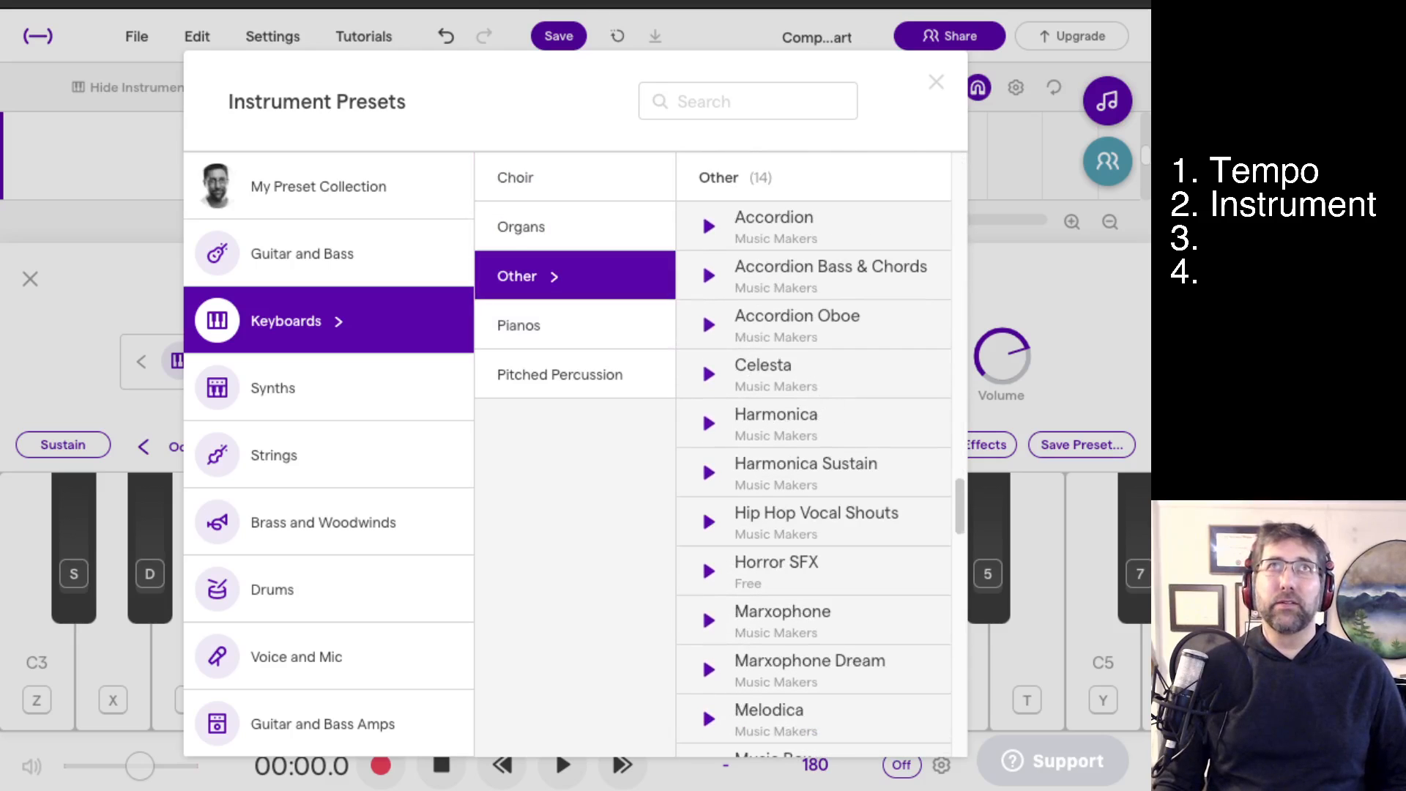
{"action": "left_click", "coordinate": [514, 177]}
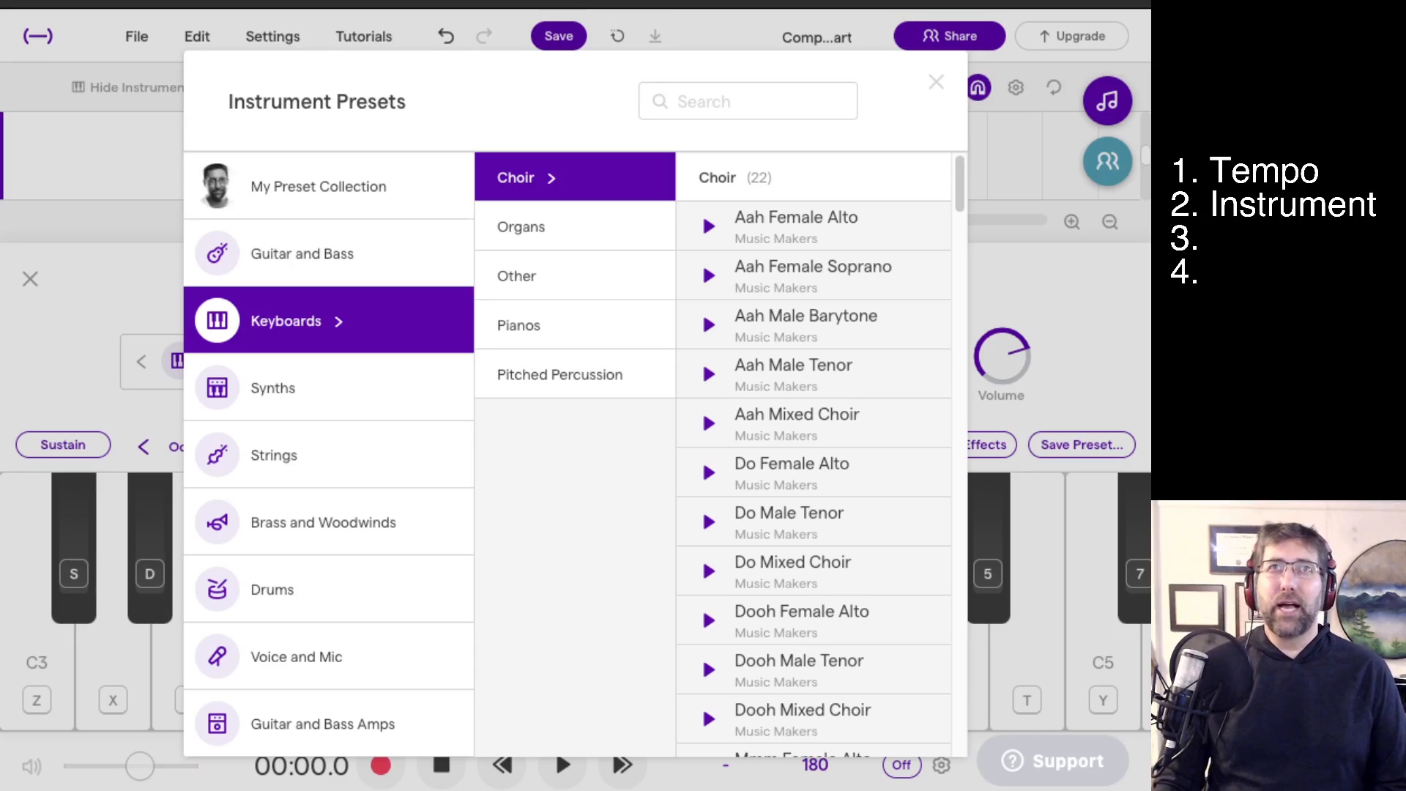
{"action": "left_click", "coordinate": [702, 607]}
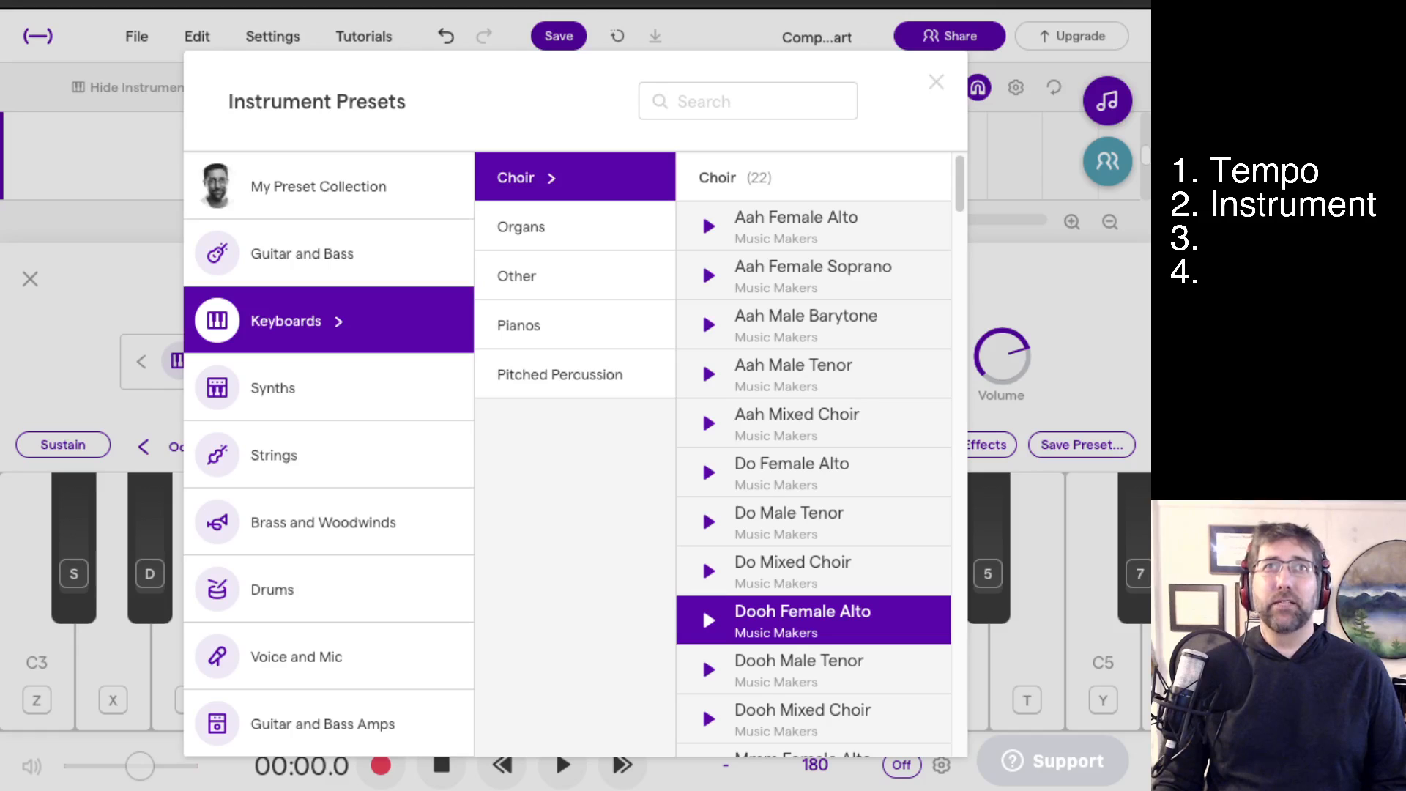
Play the song from the start to hear the choir sound, and stop playback.
{"action": "left_click", "coordinate": [562, 768]}
{"action": "left_click", "coordinate": [562, 765]}
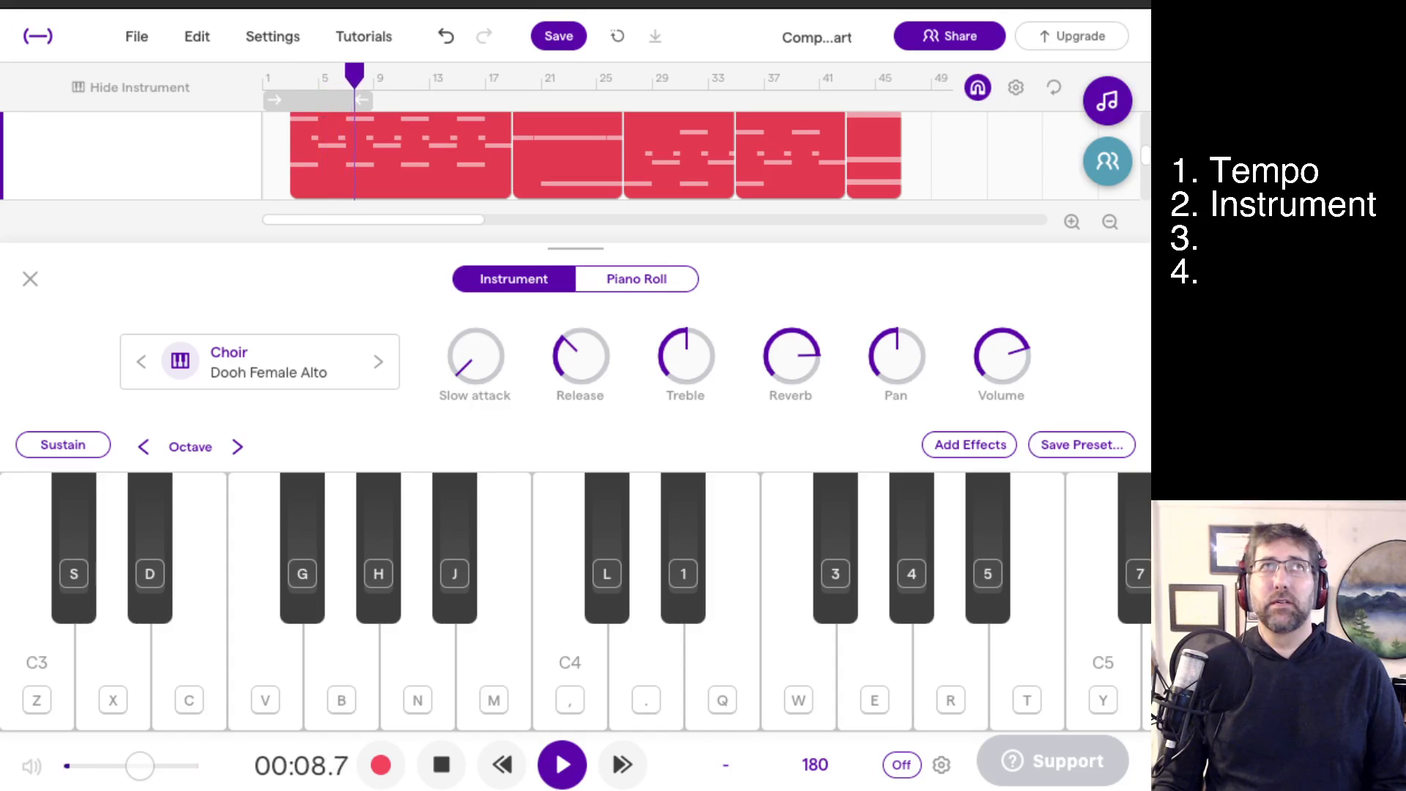
{"action": "key", "text": "space"}
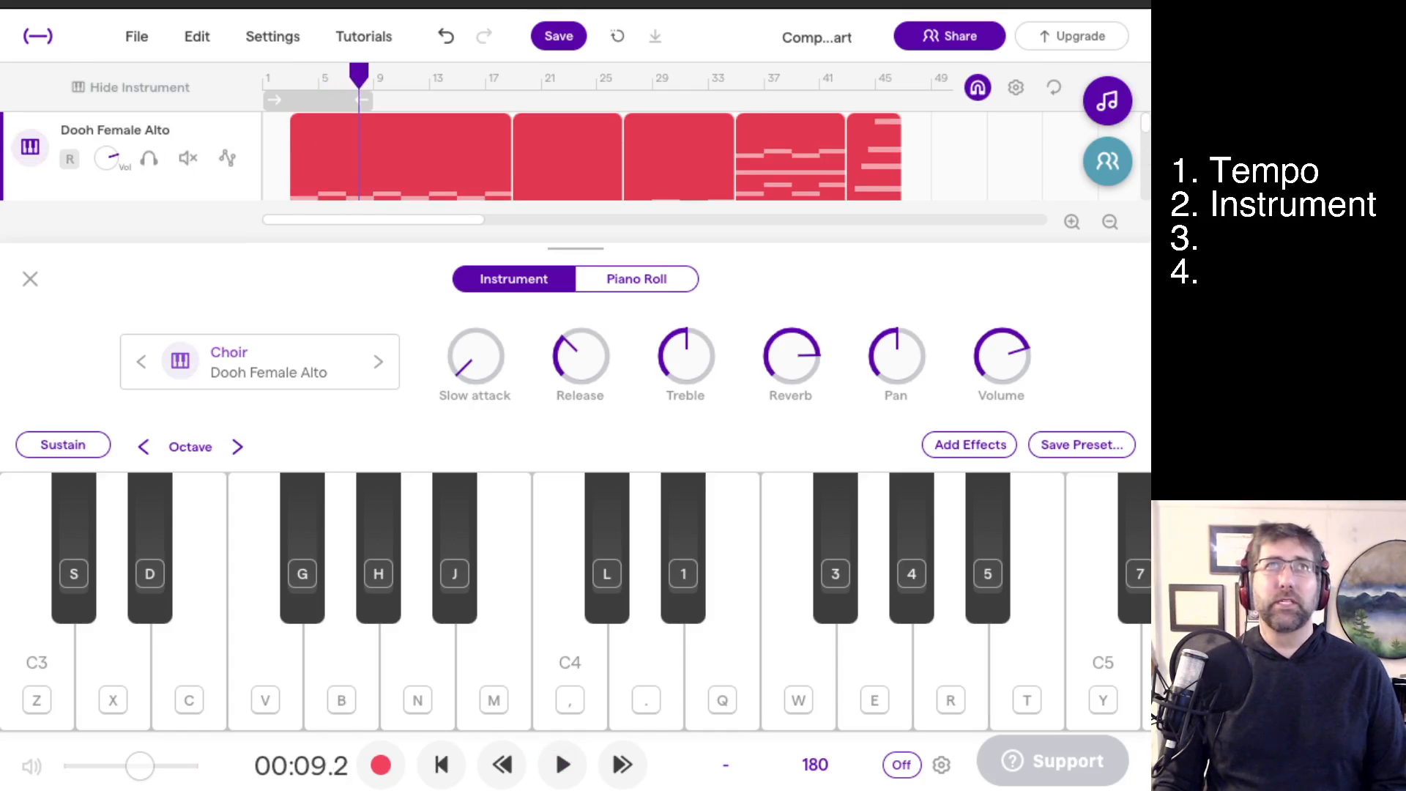
Change the Dooh Female Alto track's instrument to the Cheap Organ preset from the Organs category.
{"action": "left_click", "coordinate": [268, 361]}
{"action": "left_click", "coordinate": [521, 227]}
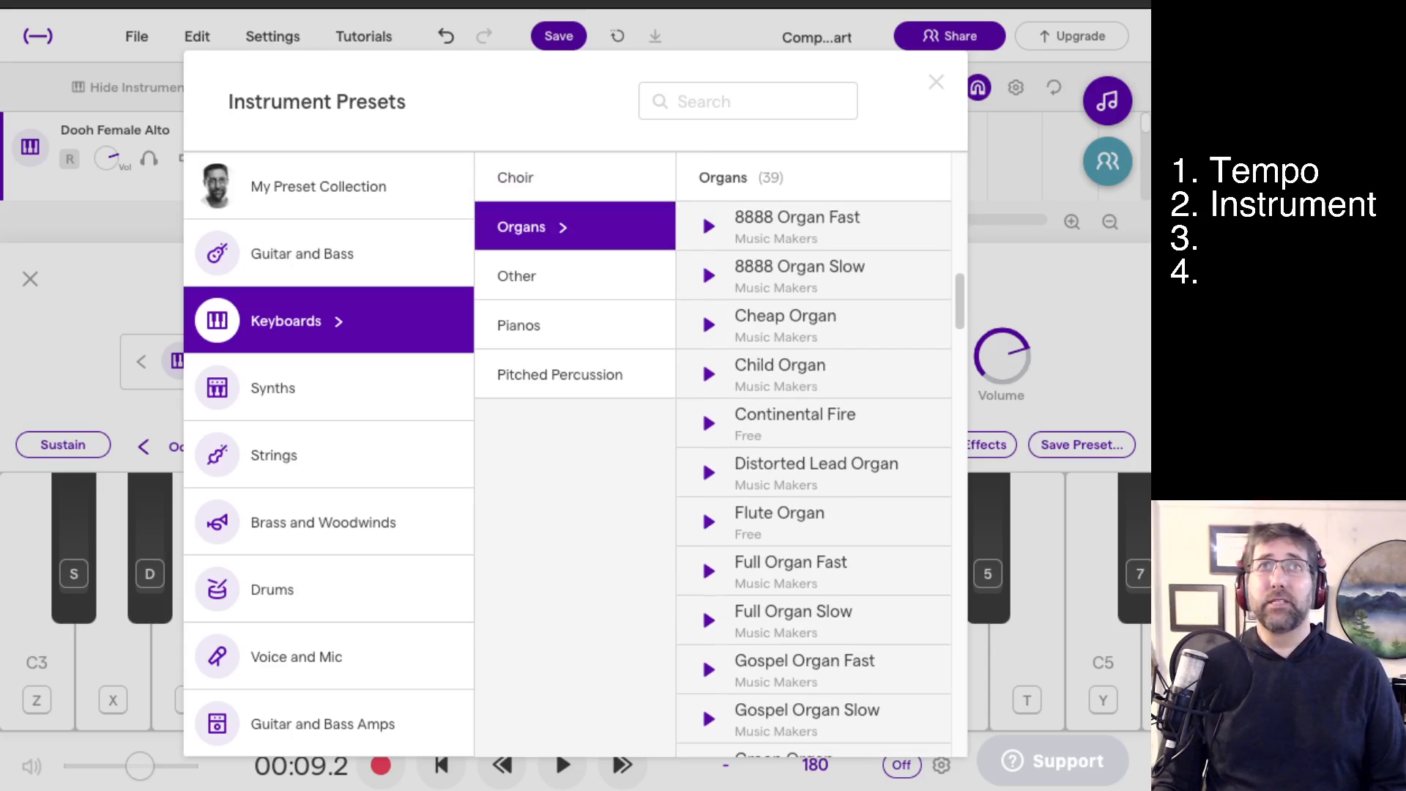
{"action": "left_click", "coordinate": [785, 325]}
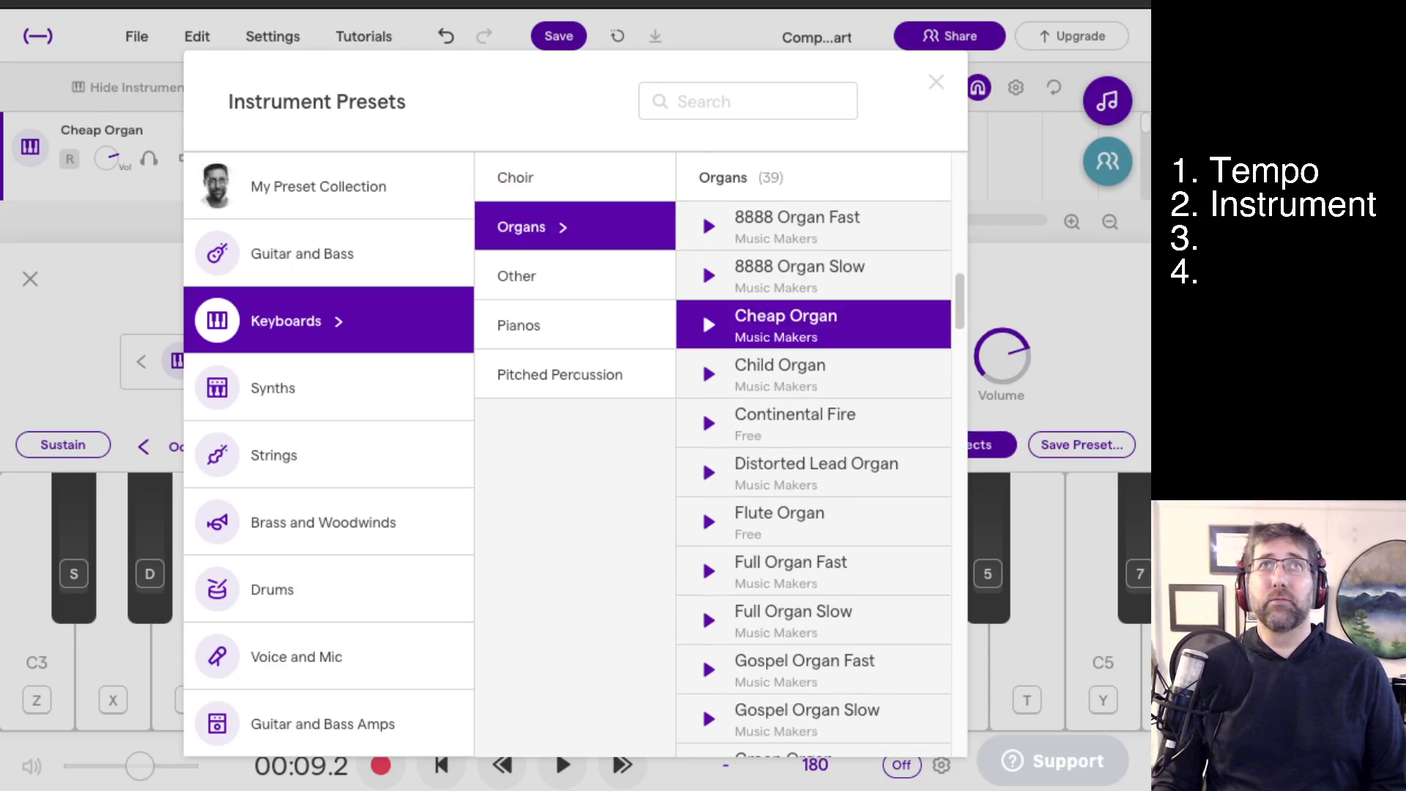
{"action": "left_click", "coordinate": [936, 82]}
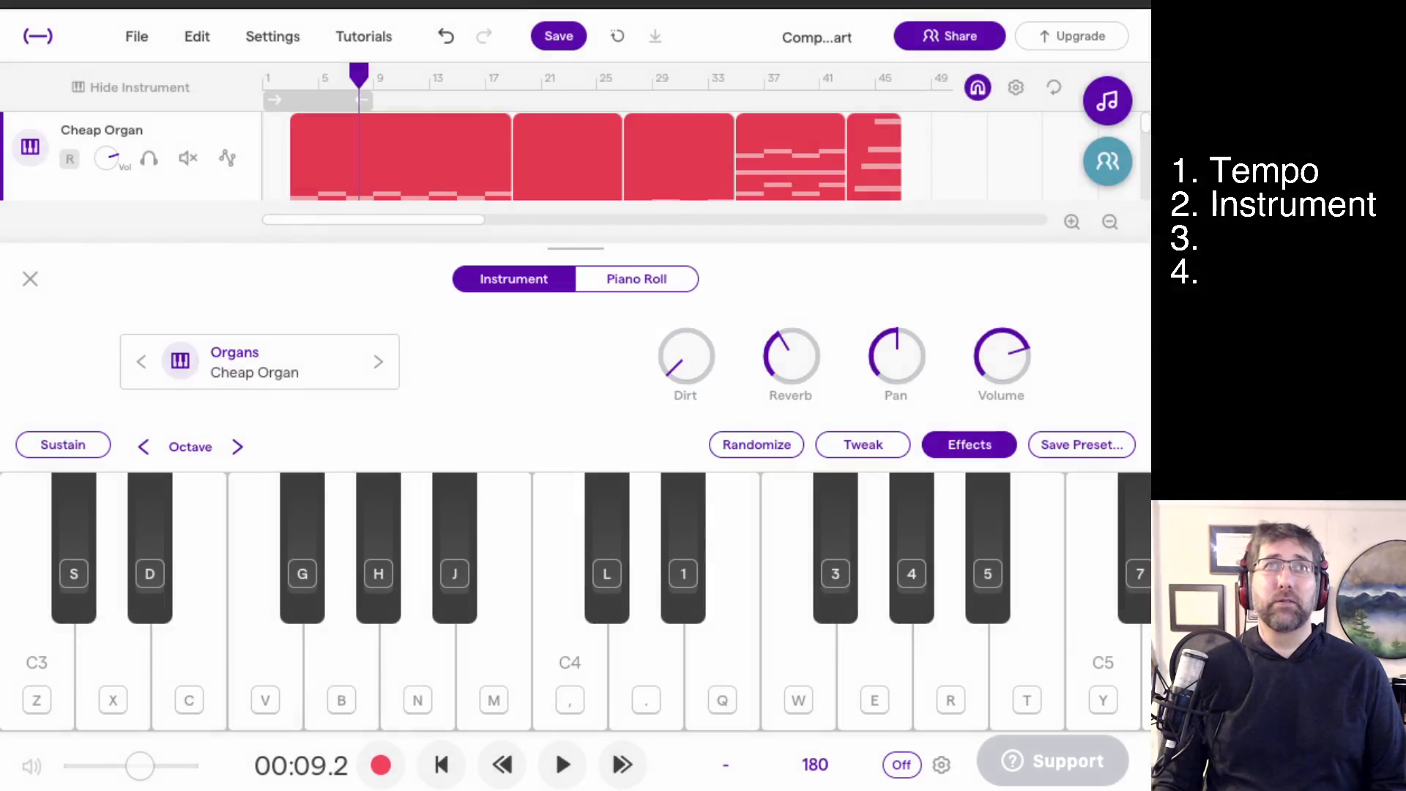
Lower the Cheap Organ track's volume, listening to the song before and after the adjustment.
{"action": "left_click", "coordinate": [562, 764]}
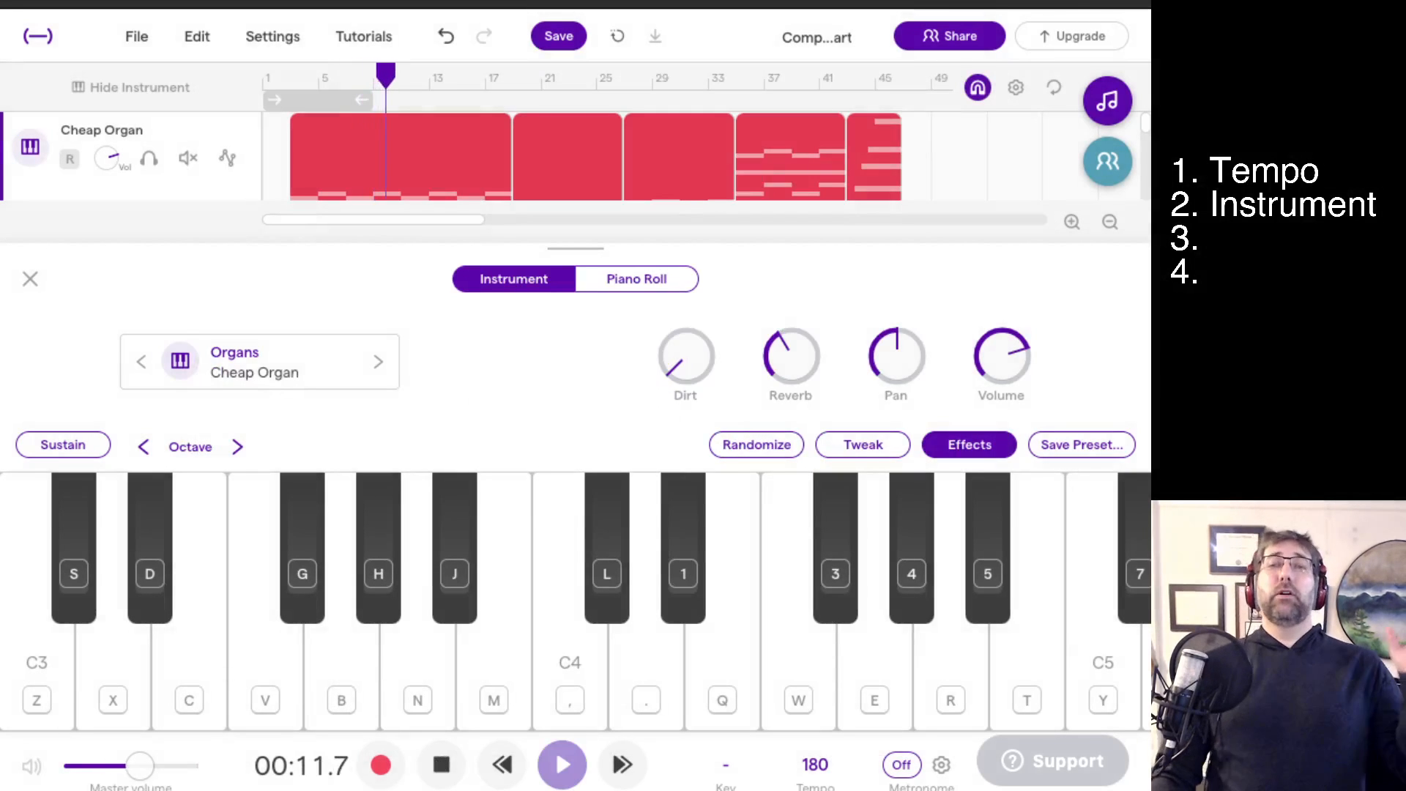
{"action": "key", "text": "space"}
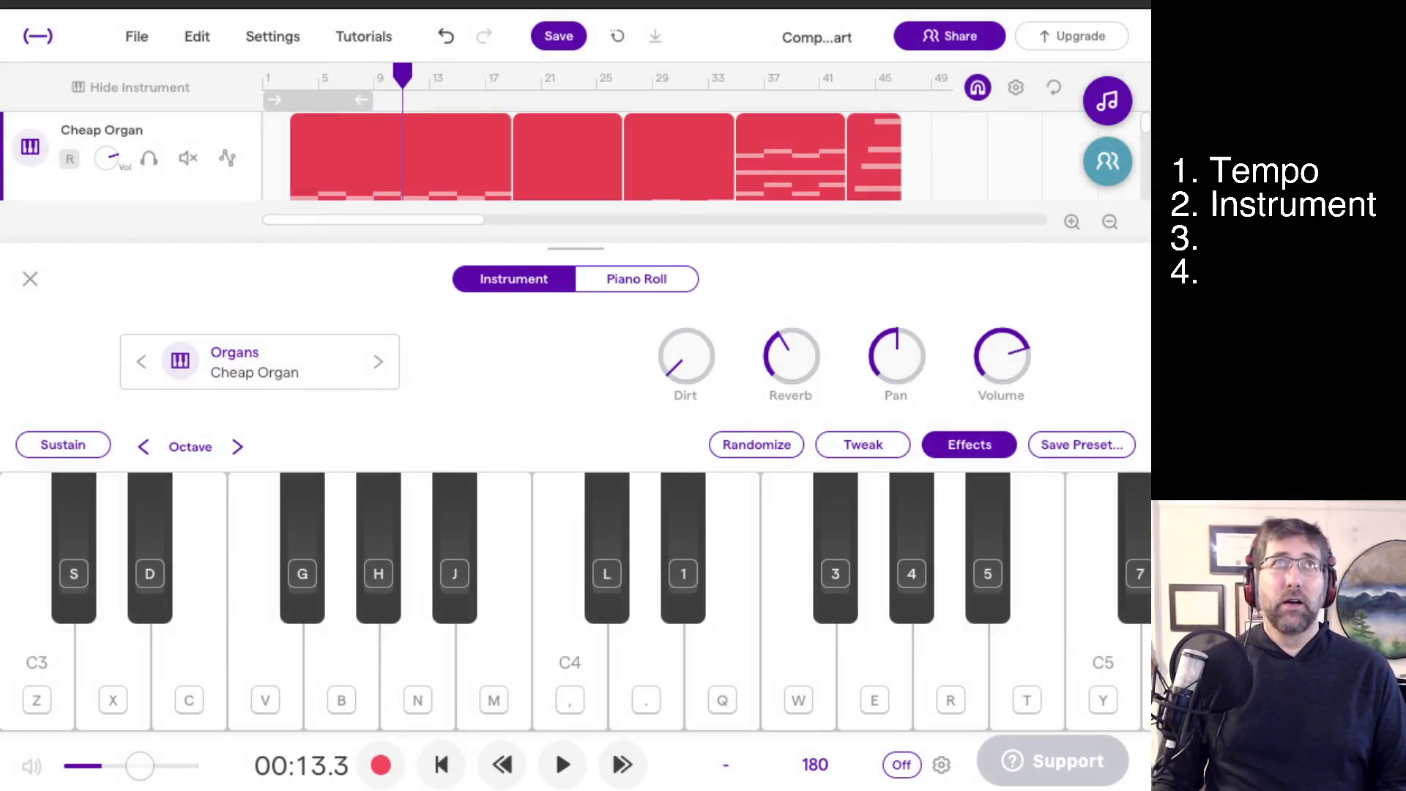
{"action": "left_click_drag", "start_coordinate": [107, 159], "coordinate": [106, 146]}
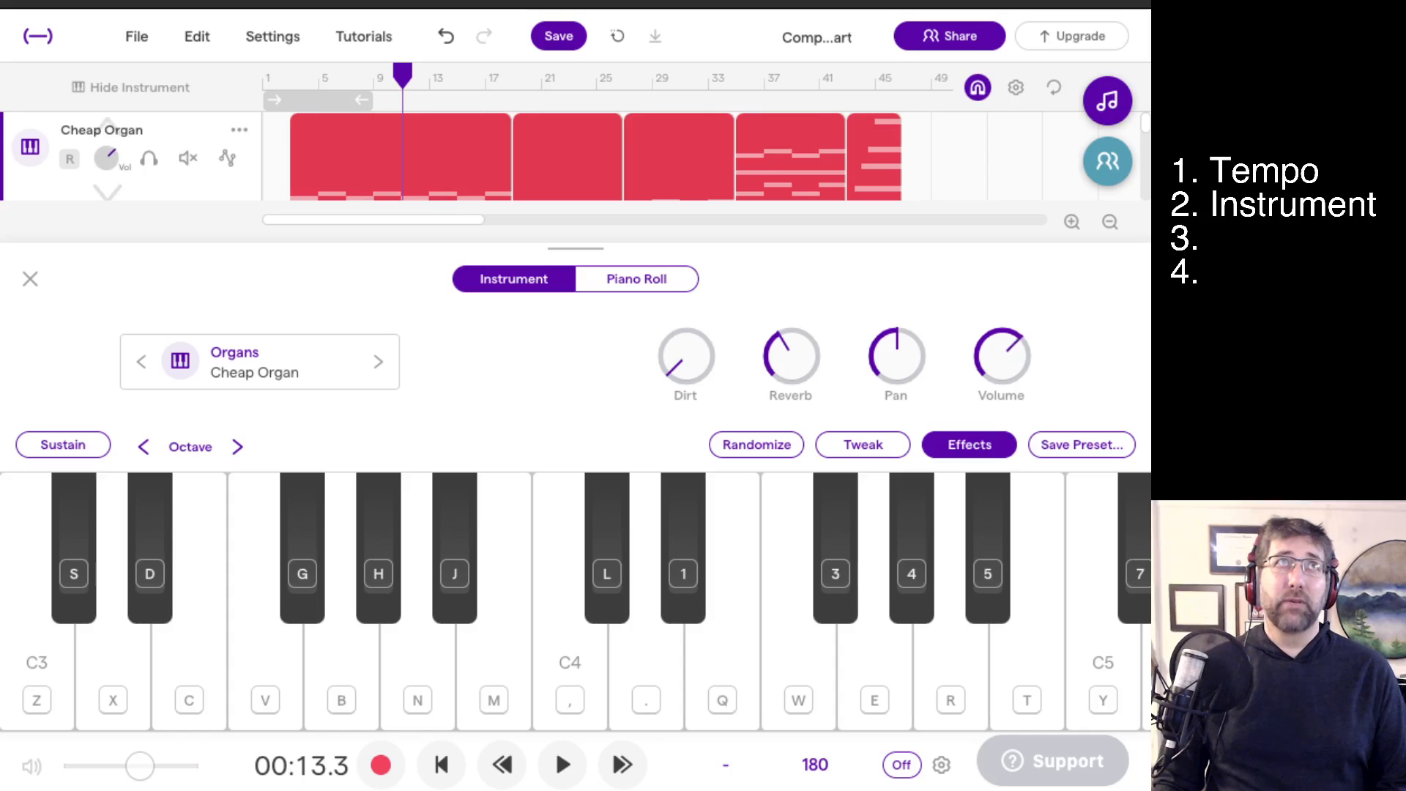
{"action": "key", "text": "space"}
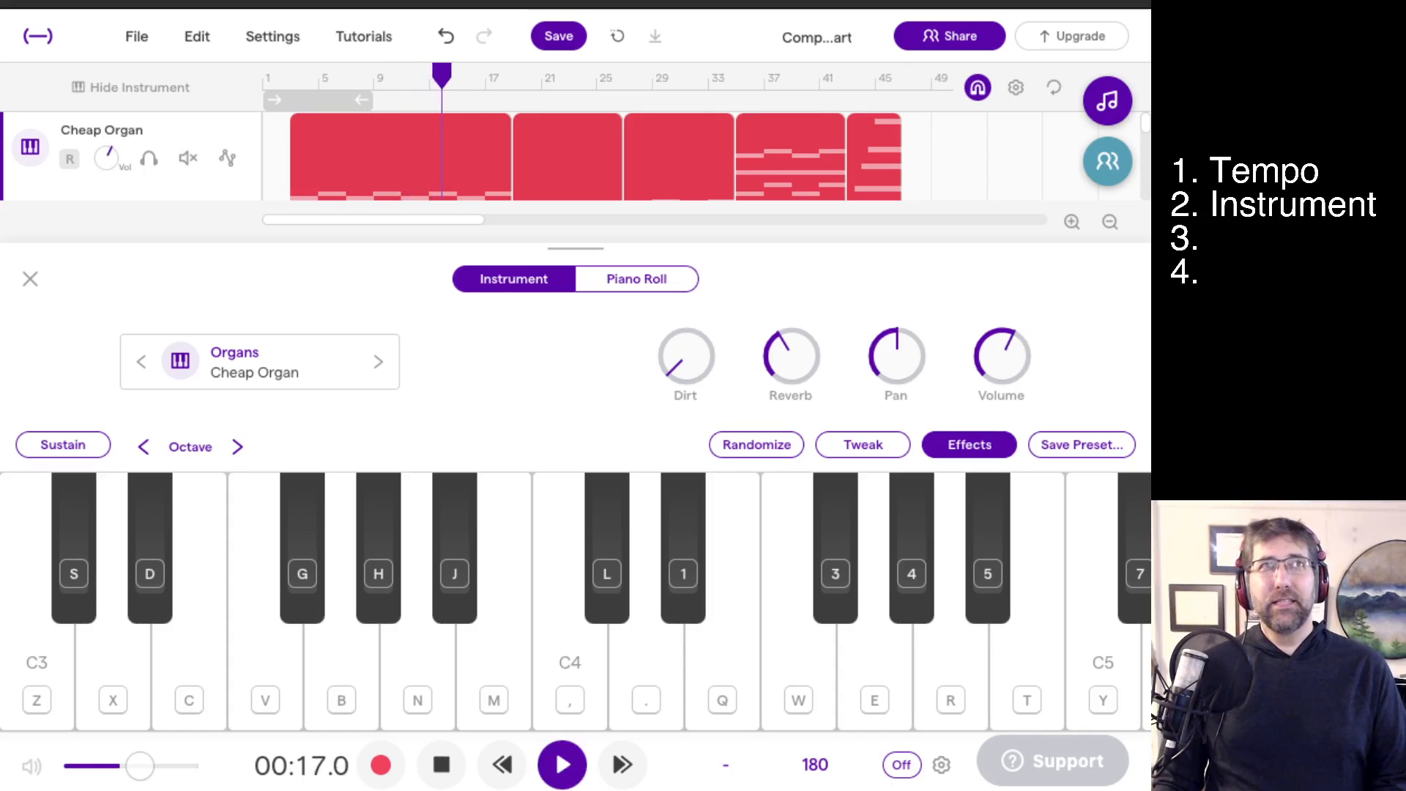
{"action": "key", "text": "space"}
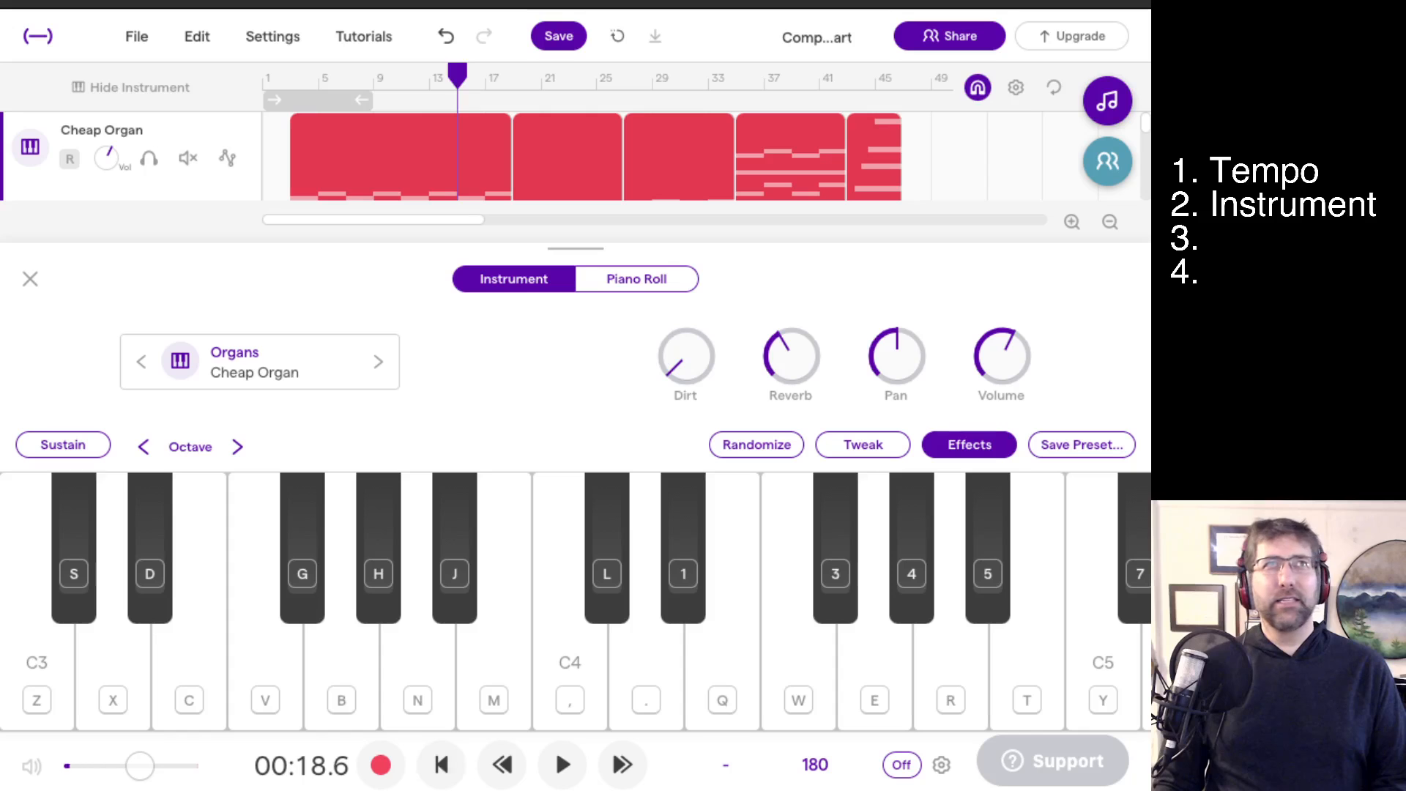
Look over the Cheap Organ's synth tweak settings, play the song with them shown, and restore the keyboard view.
{"action": "left_click", "coordinate": [255, 362]}
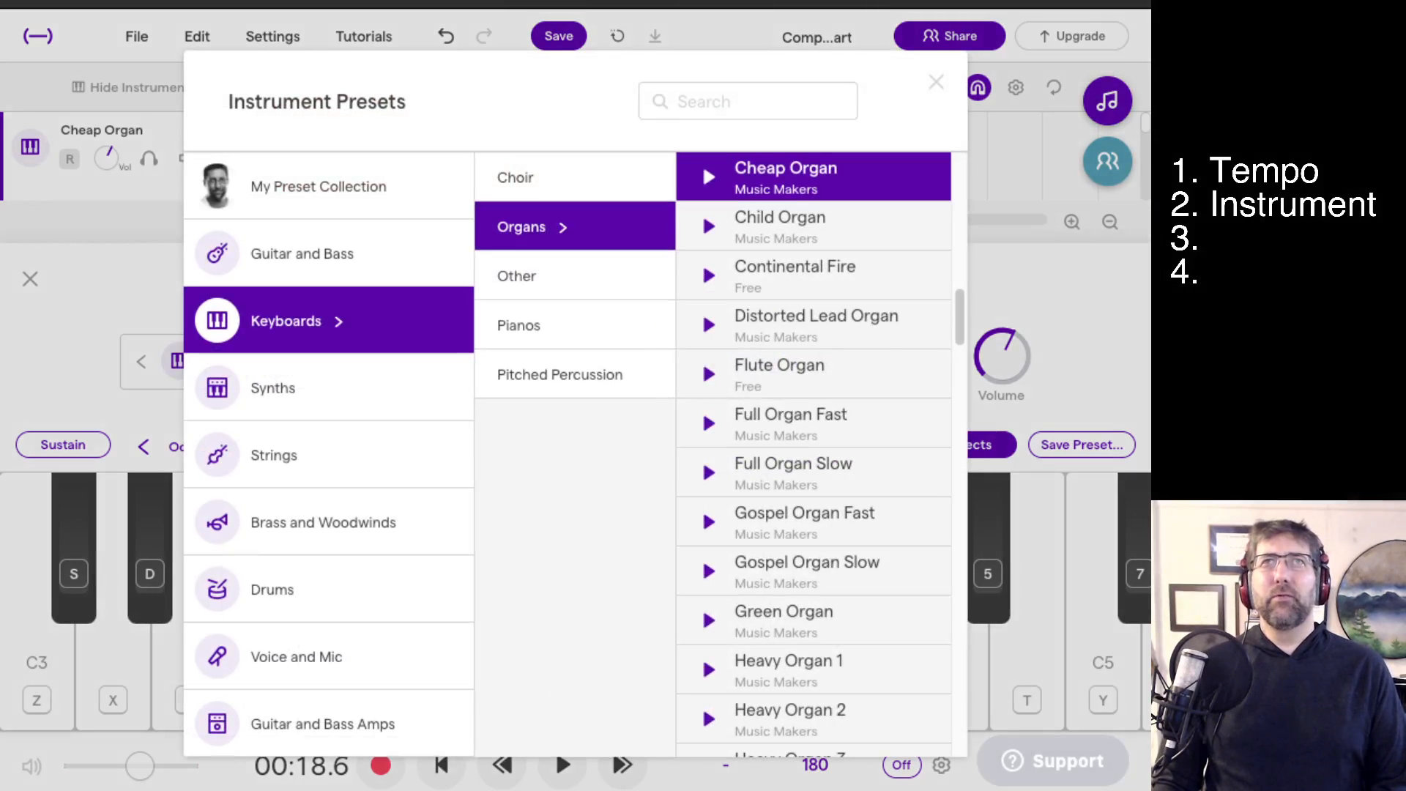
{"action": "key", "text": "Escape"}
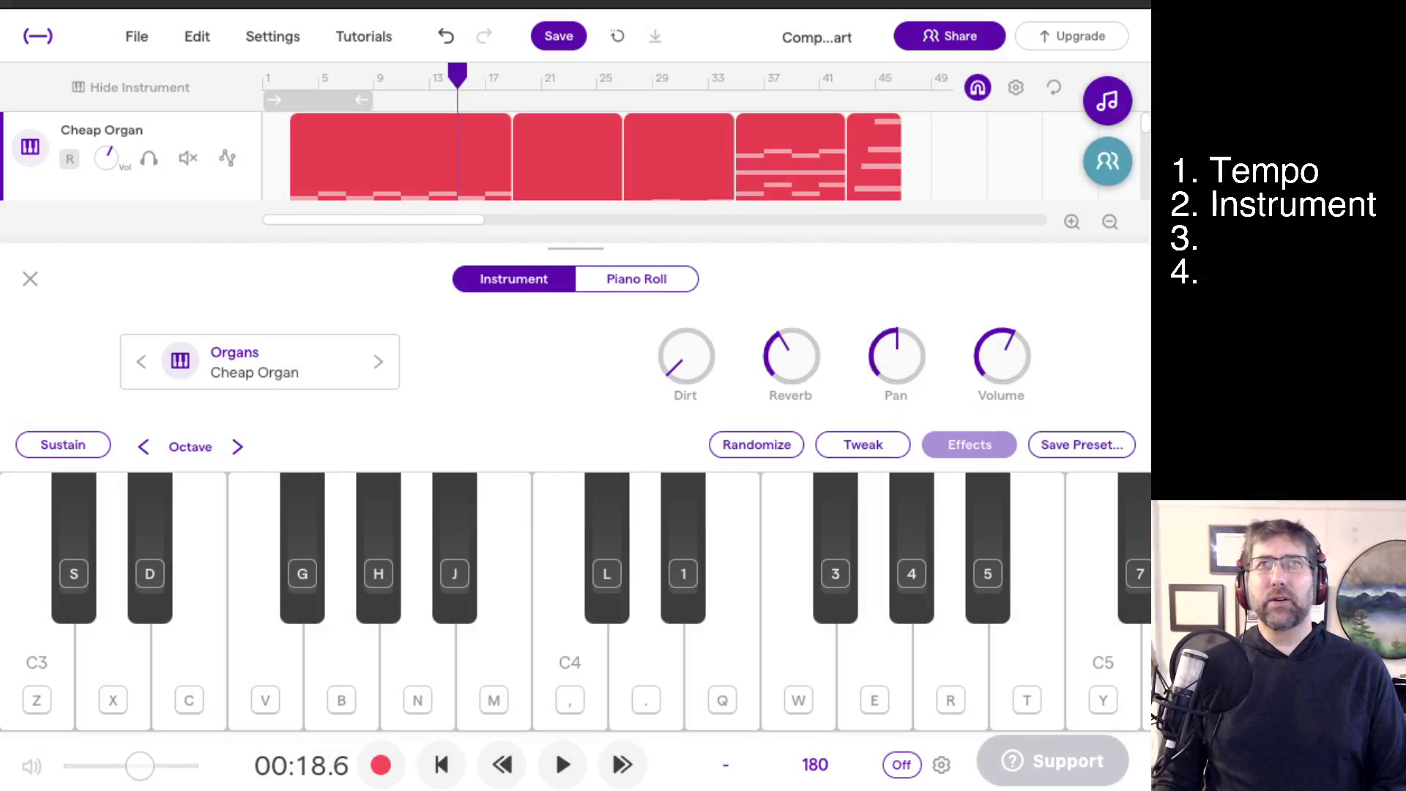
{"action": "left_click", "coordinate": [969, 445]}
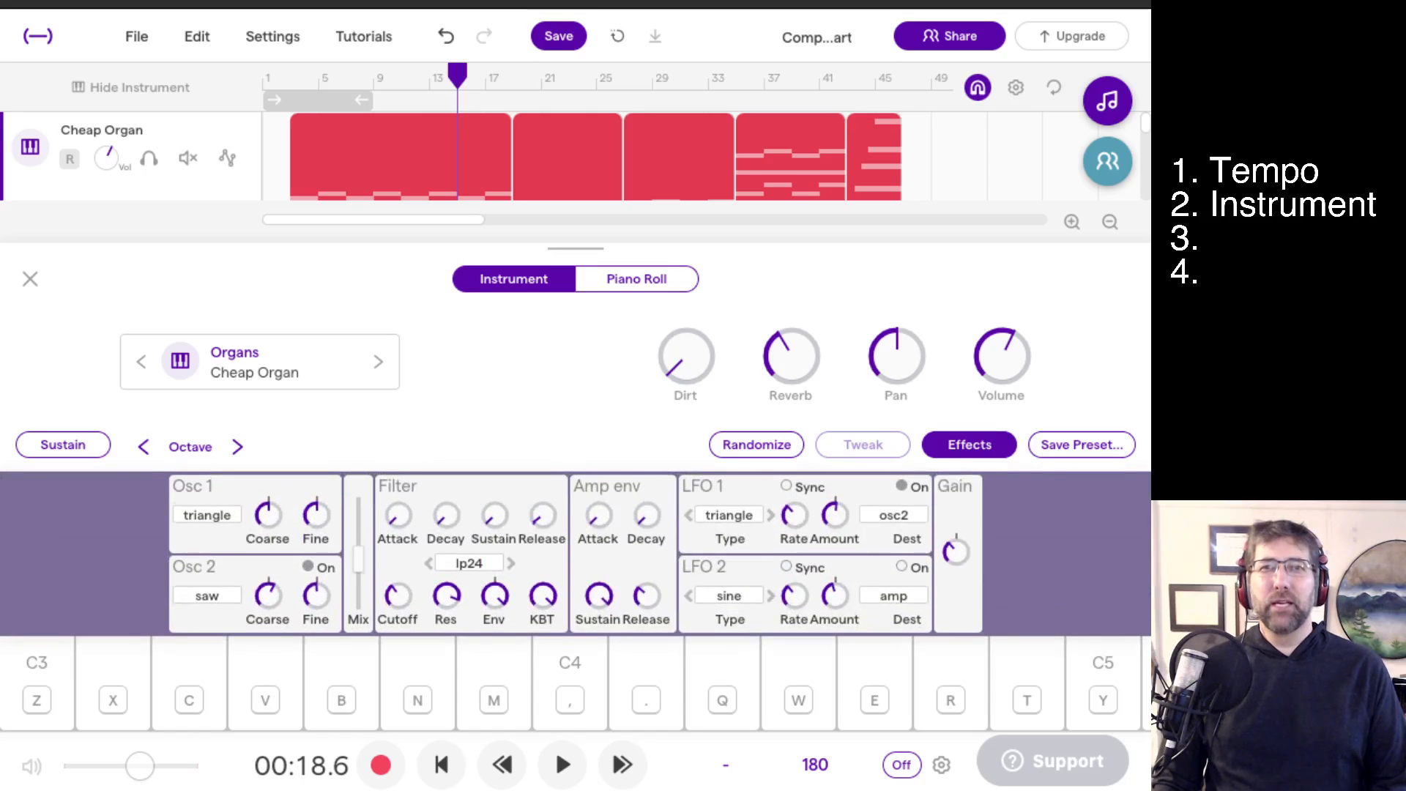
{"action": "left_click", "coordinate": [968, 444]}
{"action": "left_click", "coordinate": [968, 444]}
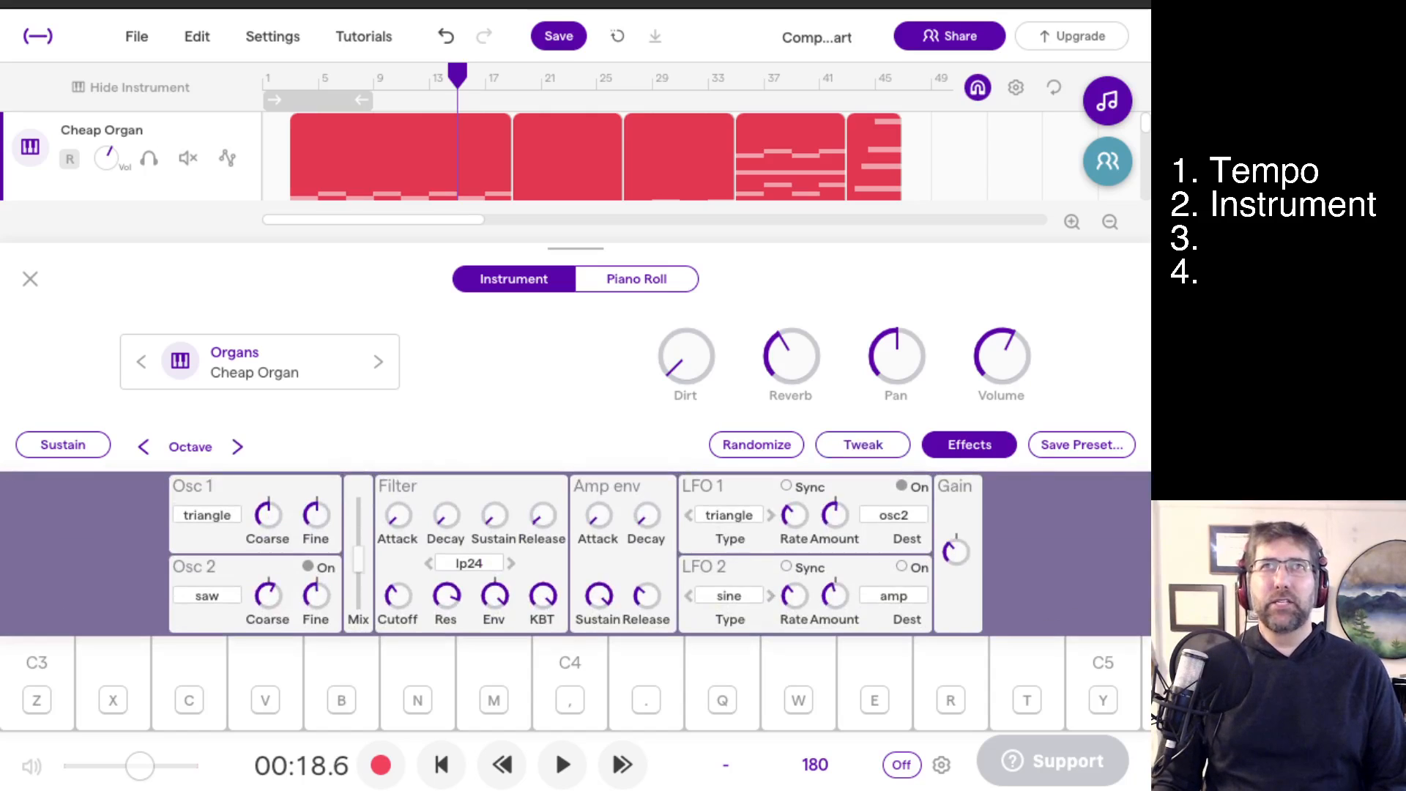
{"action": "key", "text": "space"}
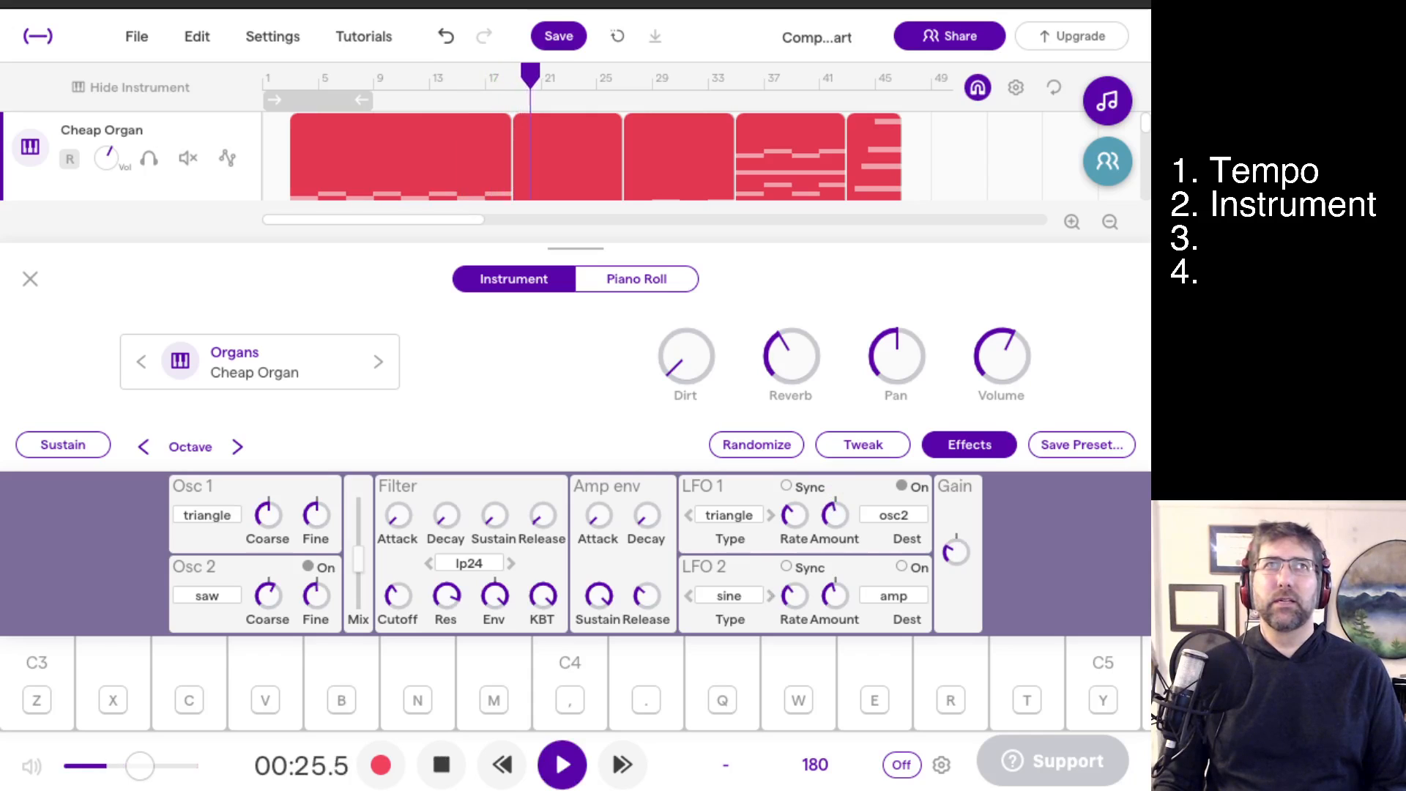
{"action": "key", "text": "space"}
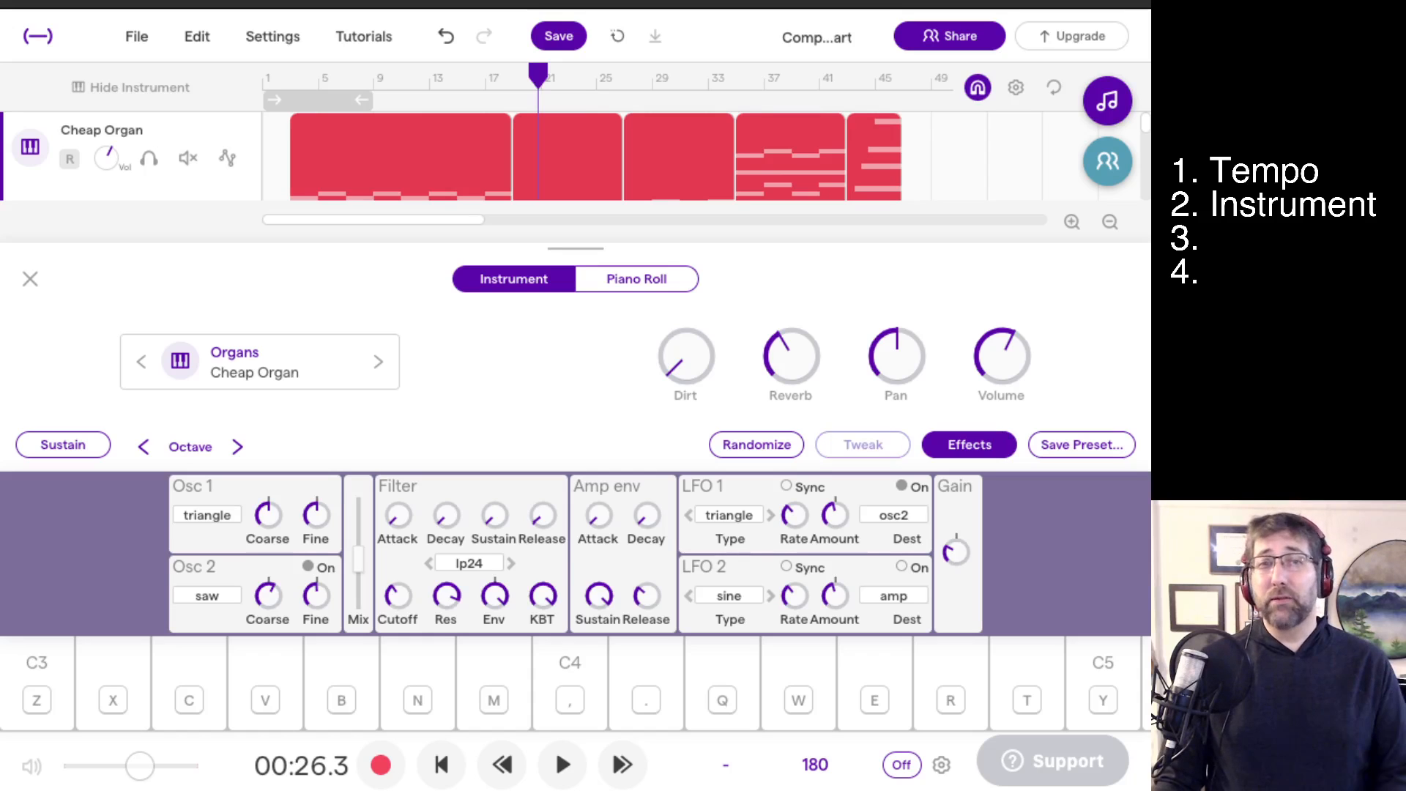
{"action": "left_click", "coordinate": [862, 444]}
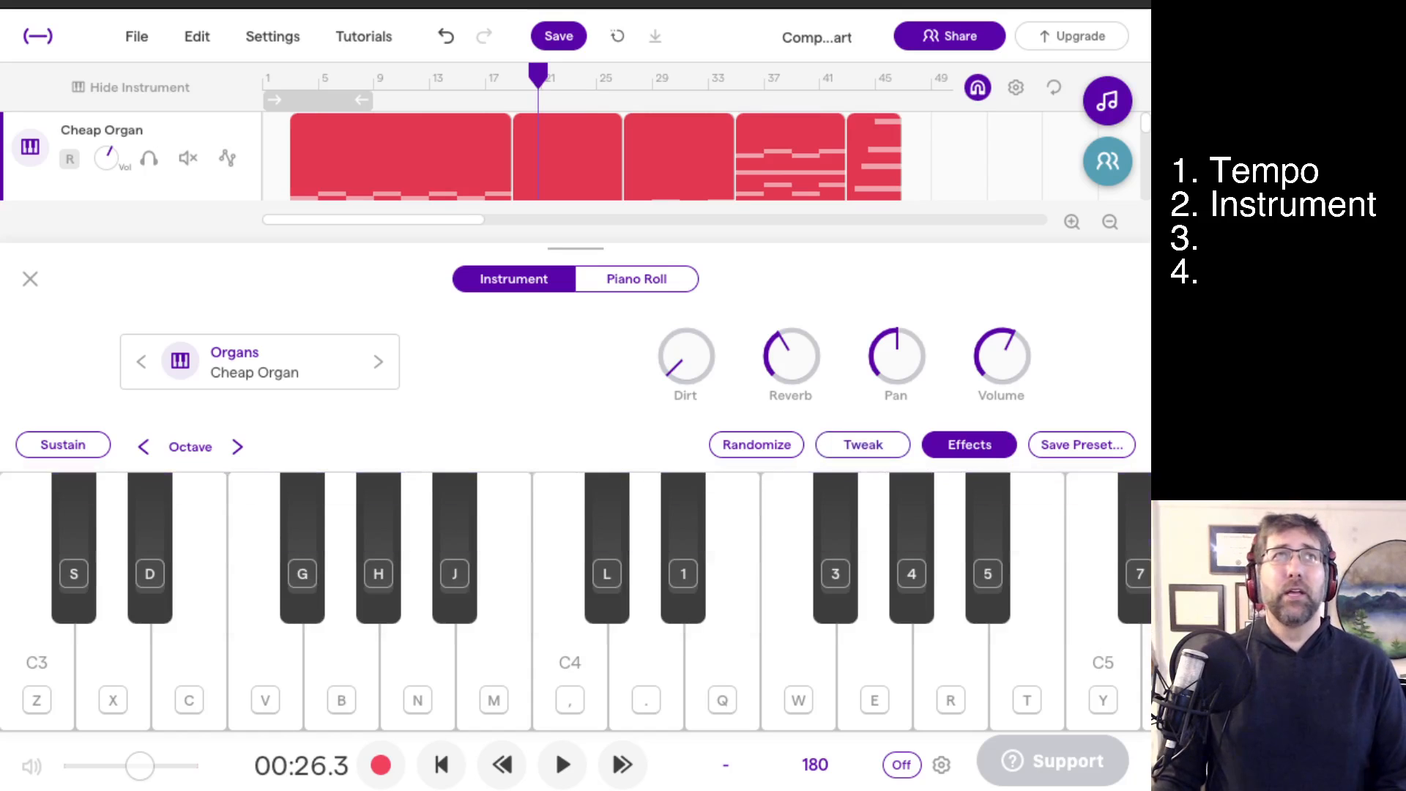
Change the Cheap Organ track's instrument to Grandma's Ocean Wave from the Pianos category and play a short part of the song.
{"action": "left_click", "coordinate": [235, 362]}
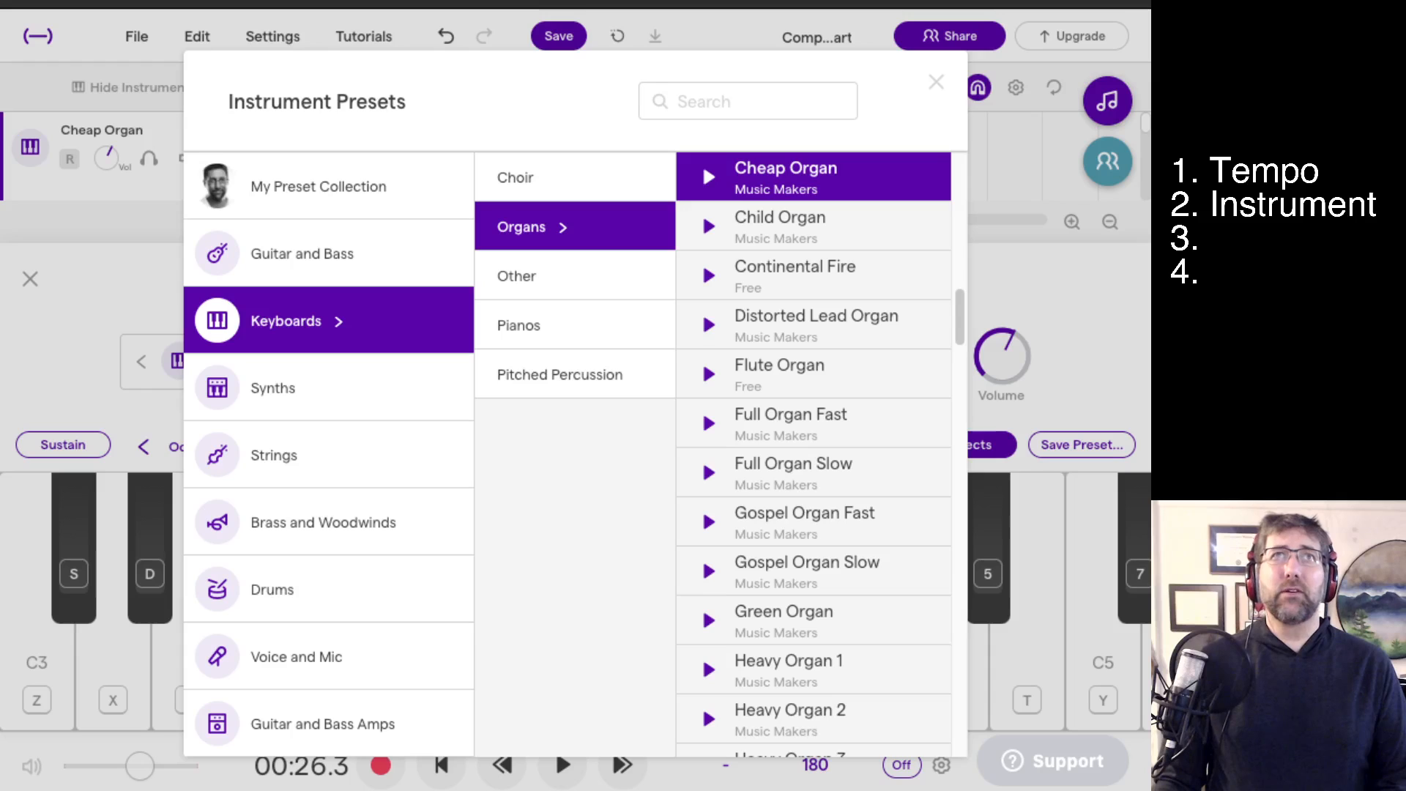
{"action": "left_click", "coordinate": [575, 275]}
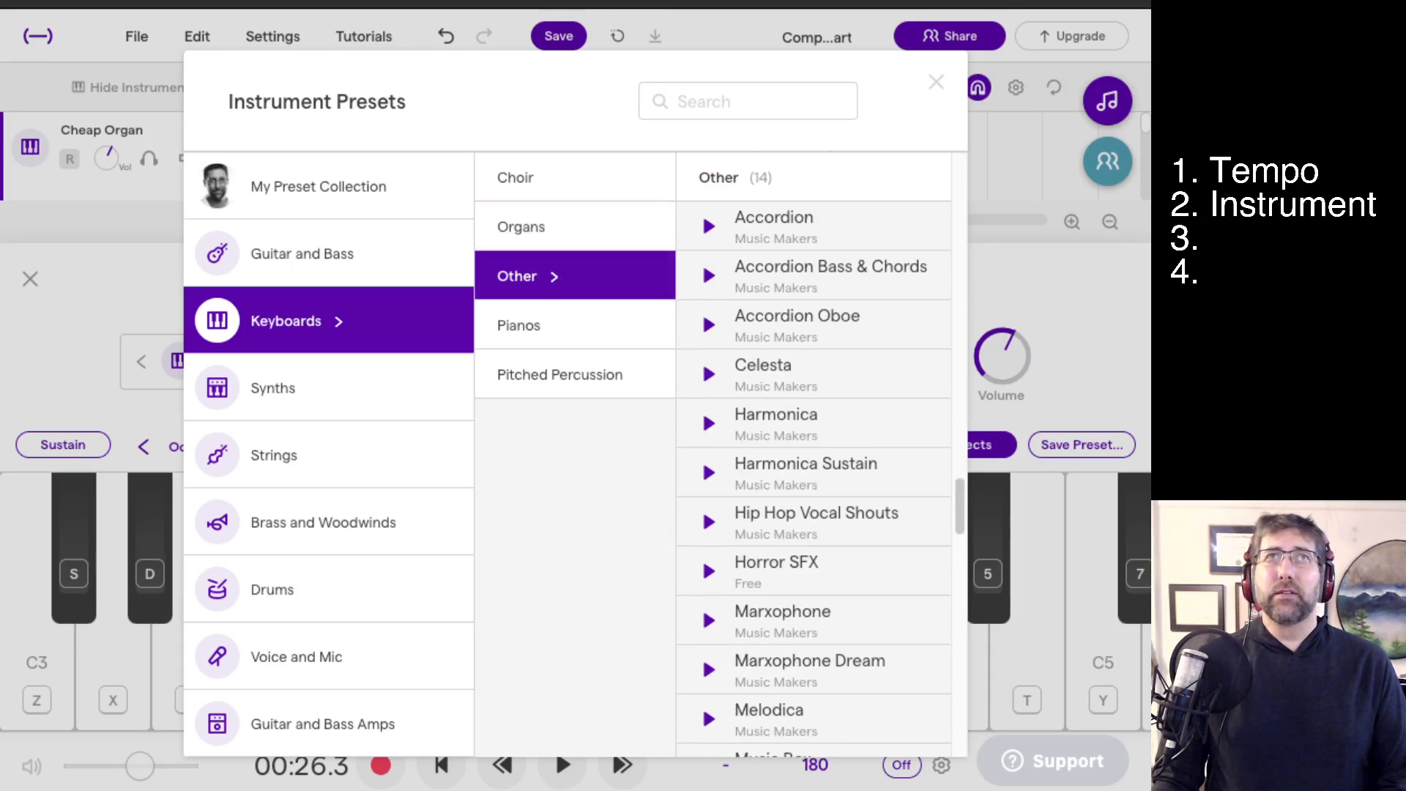
{"action": "scroll", "coordinate": [814, 454], "scroll_direction": "down", "scroll_amount": 12}
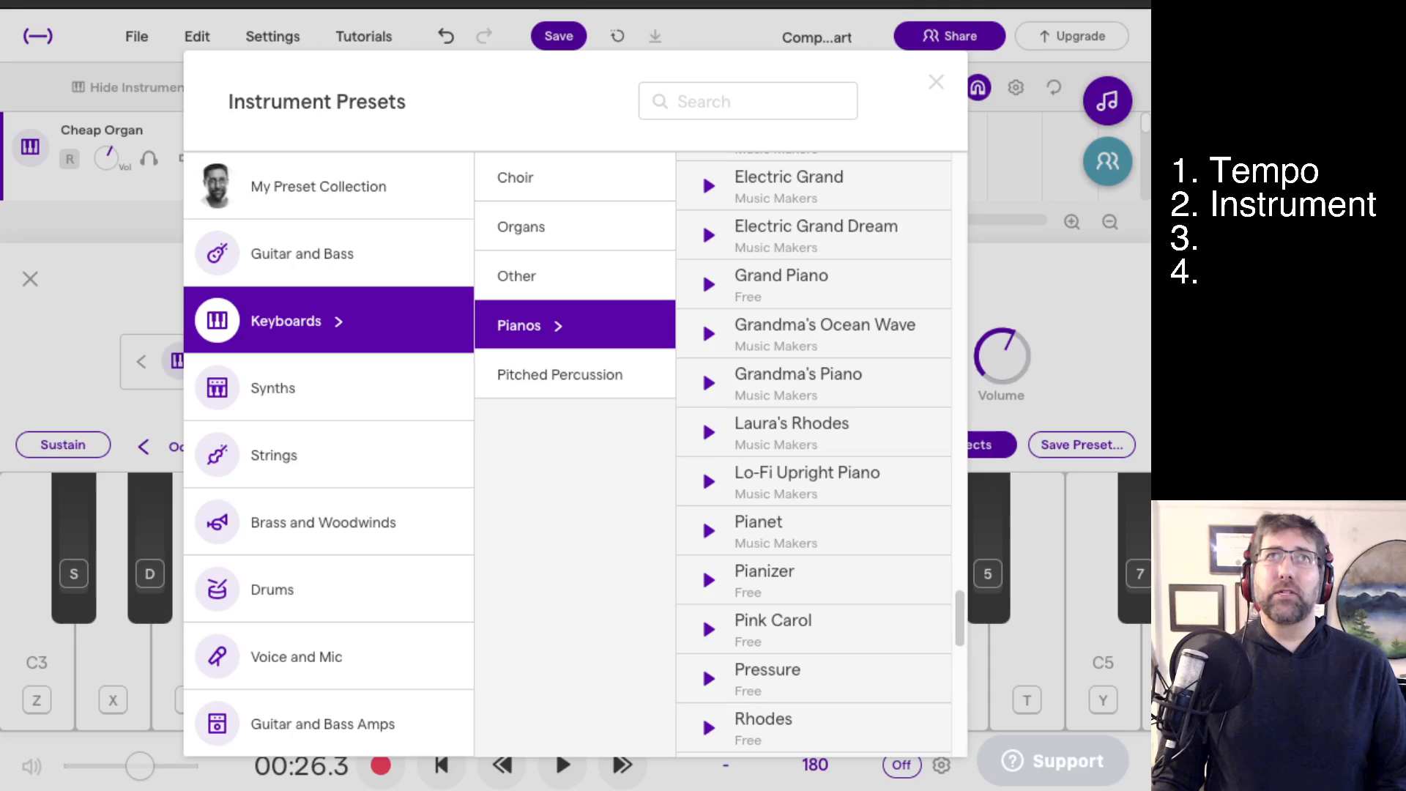
{"action": "left_click", "coordinate": [824, 334]}
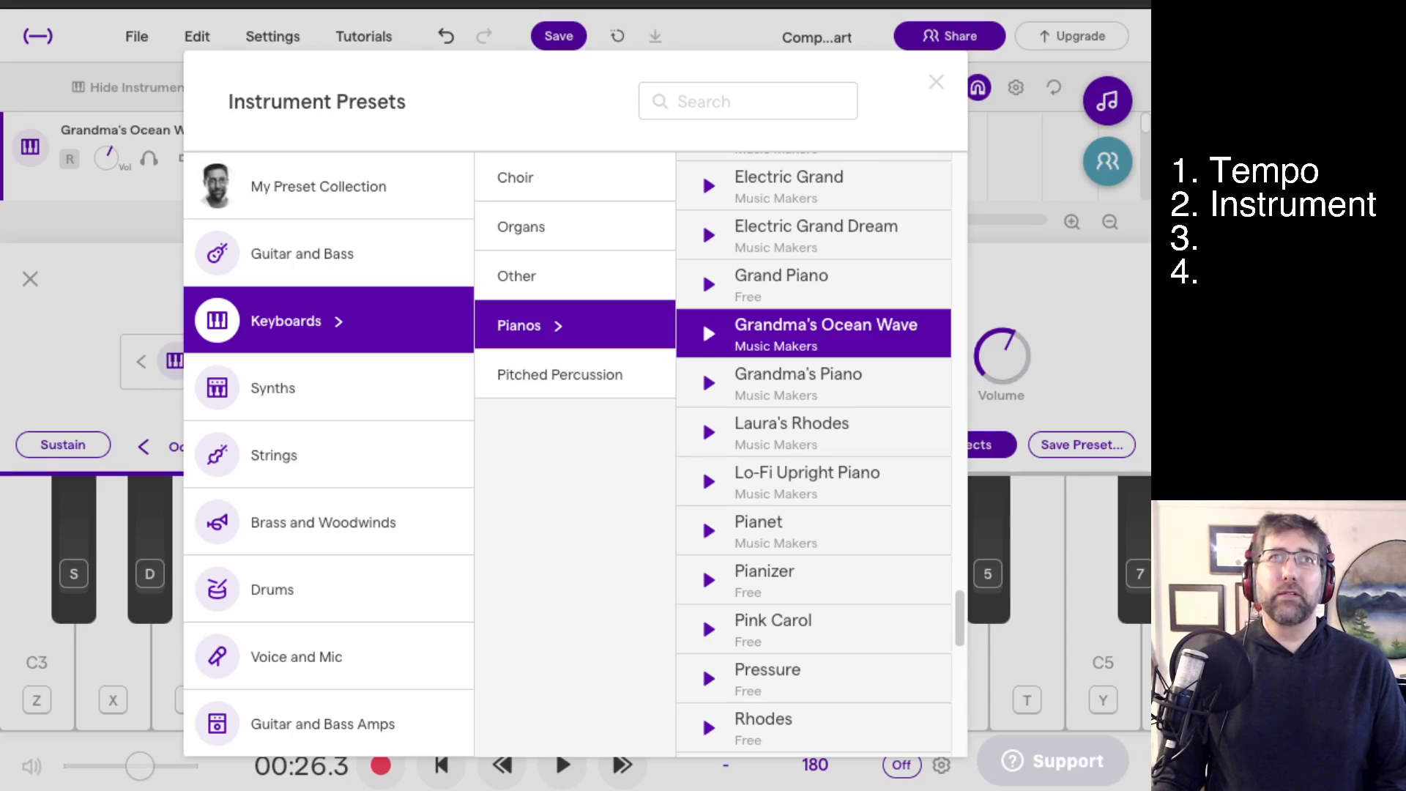
{"action": "left_click", "coordinate": [936, 82]}
{"action": "key", "text": "space"}
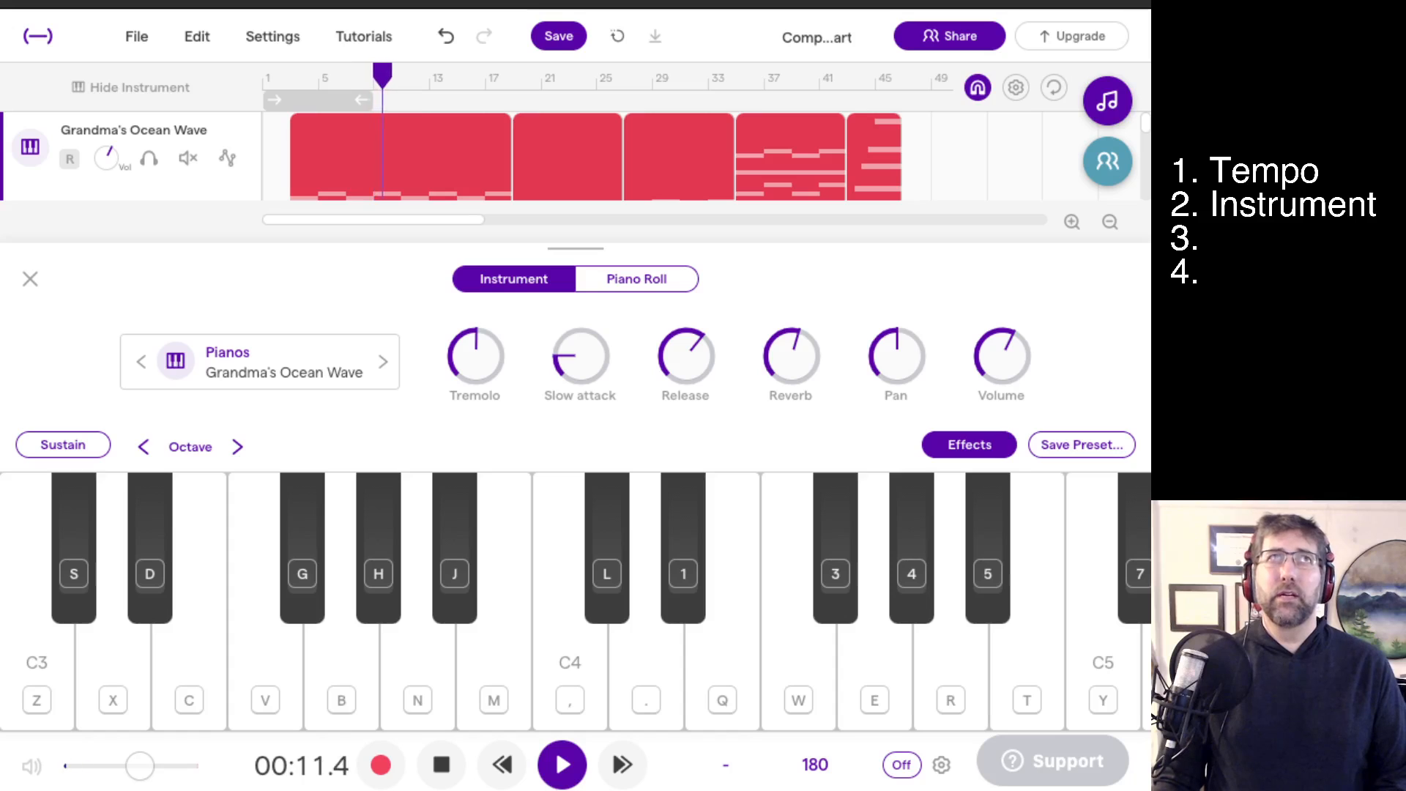
{"action": "key", "text": "space"}
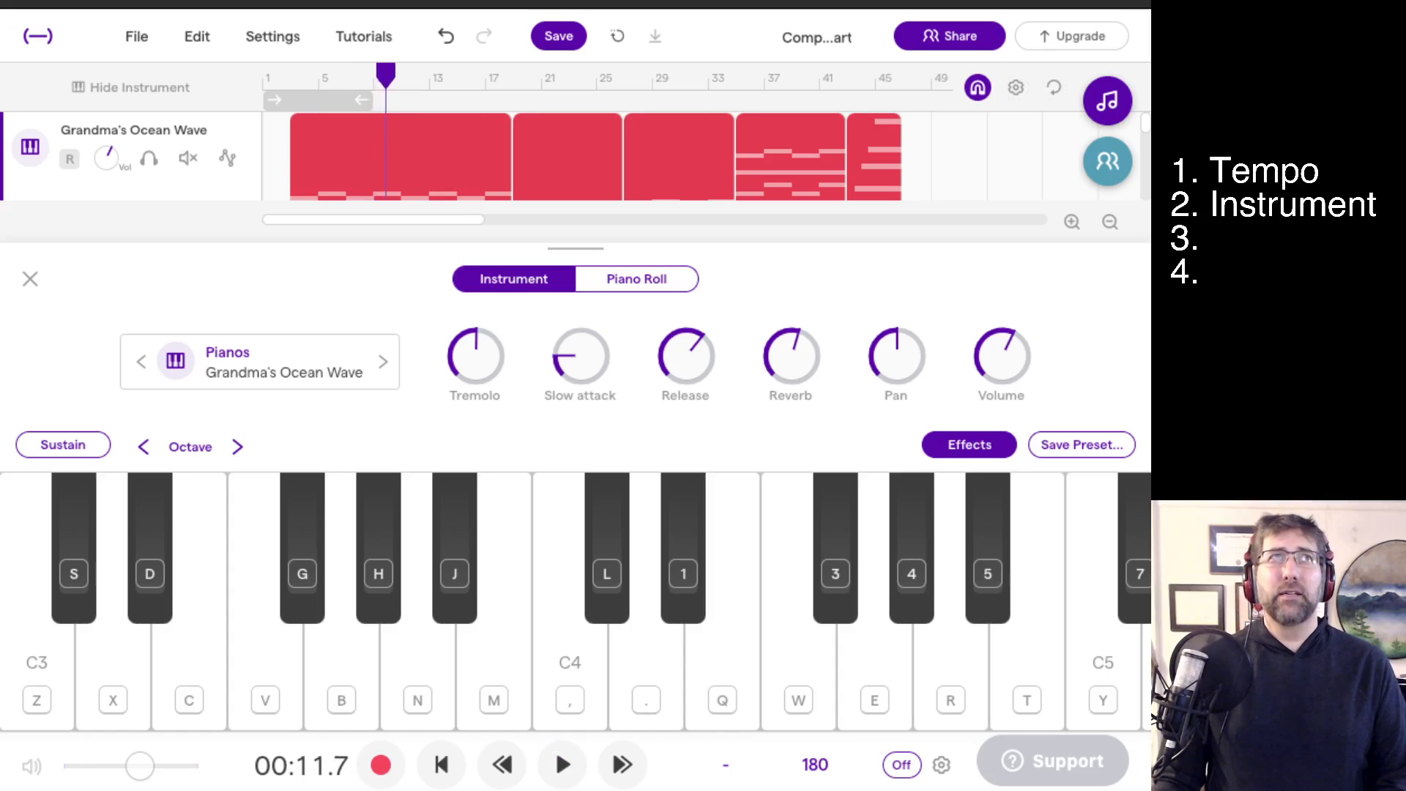
Unmute the Grand Piano track and reset its volume to the default while playing it together with Grandma's Ocean Wave.
{"action": "key", "text": "Escape"}
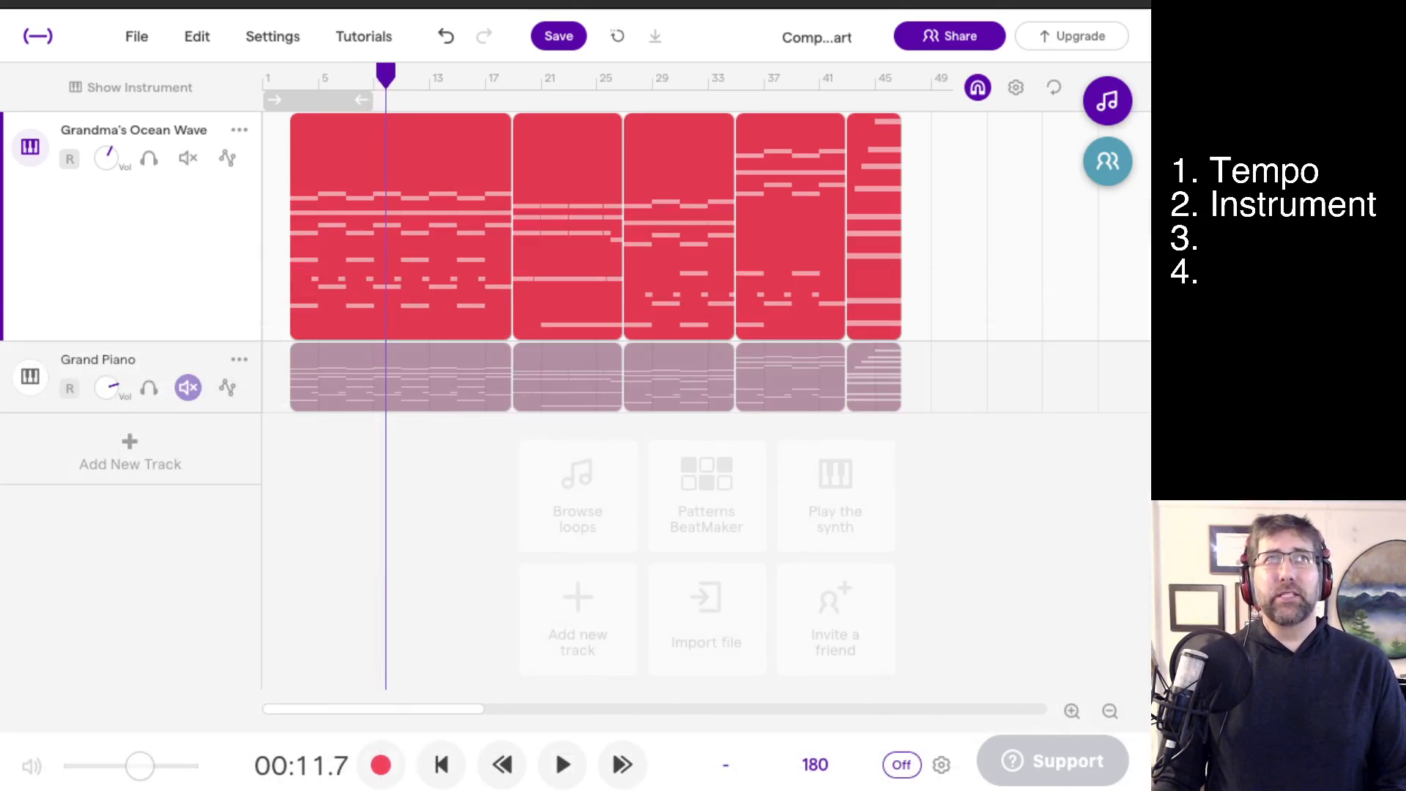
{"action": "left_click", "coordinate": [187, 388]}
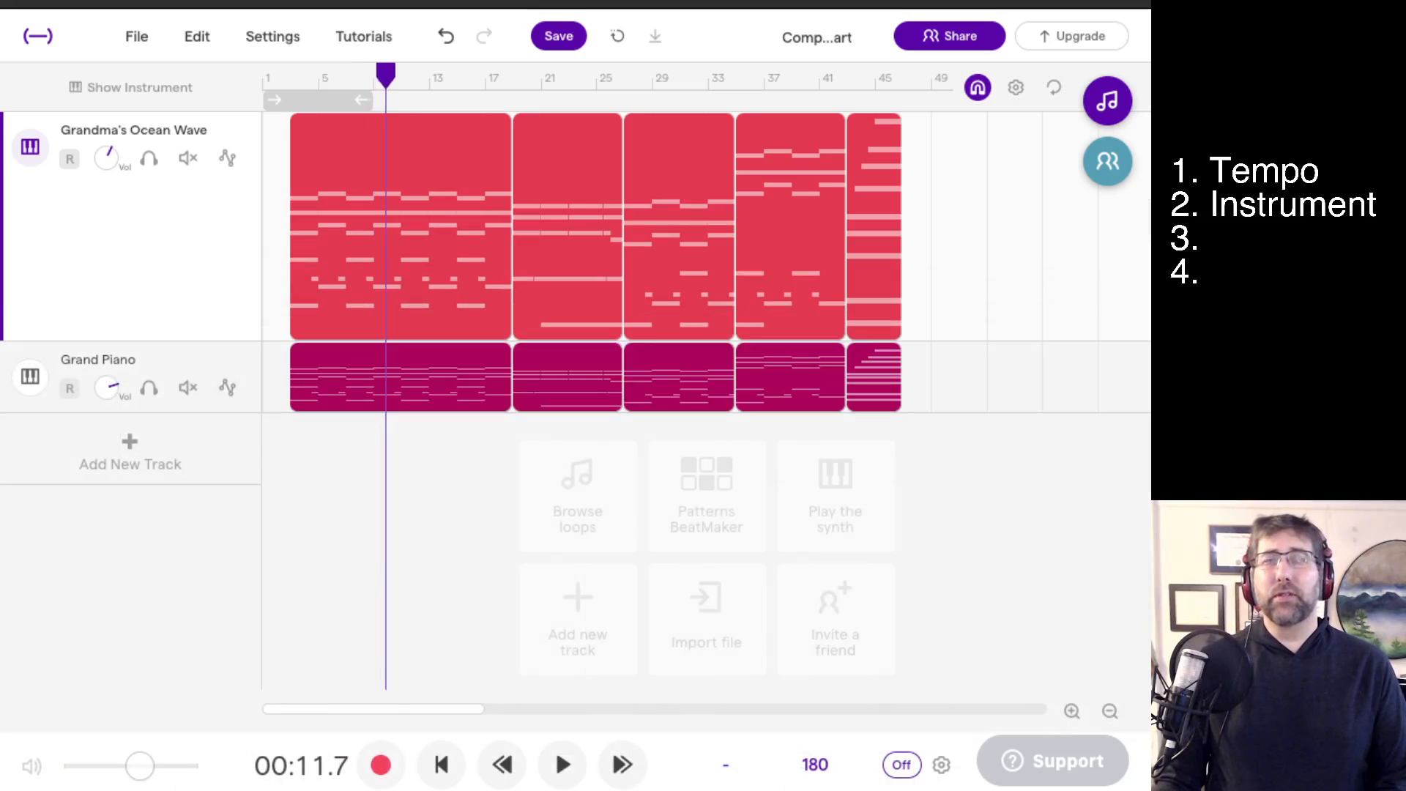
{"action": "key", "text": "space"}
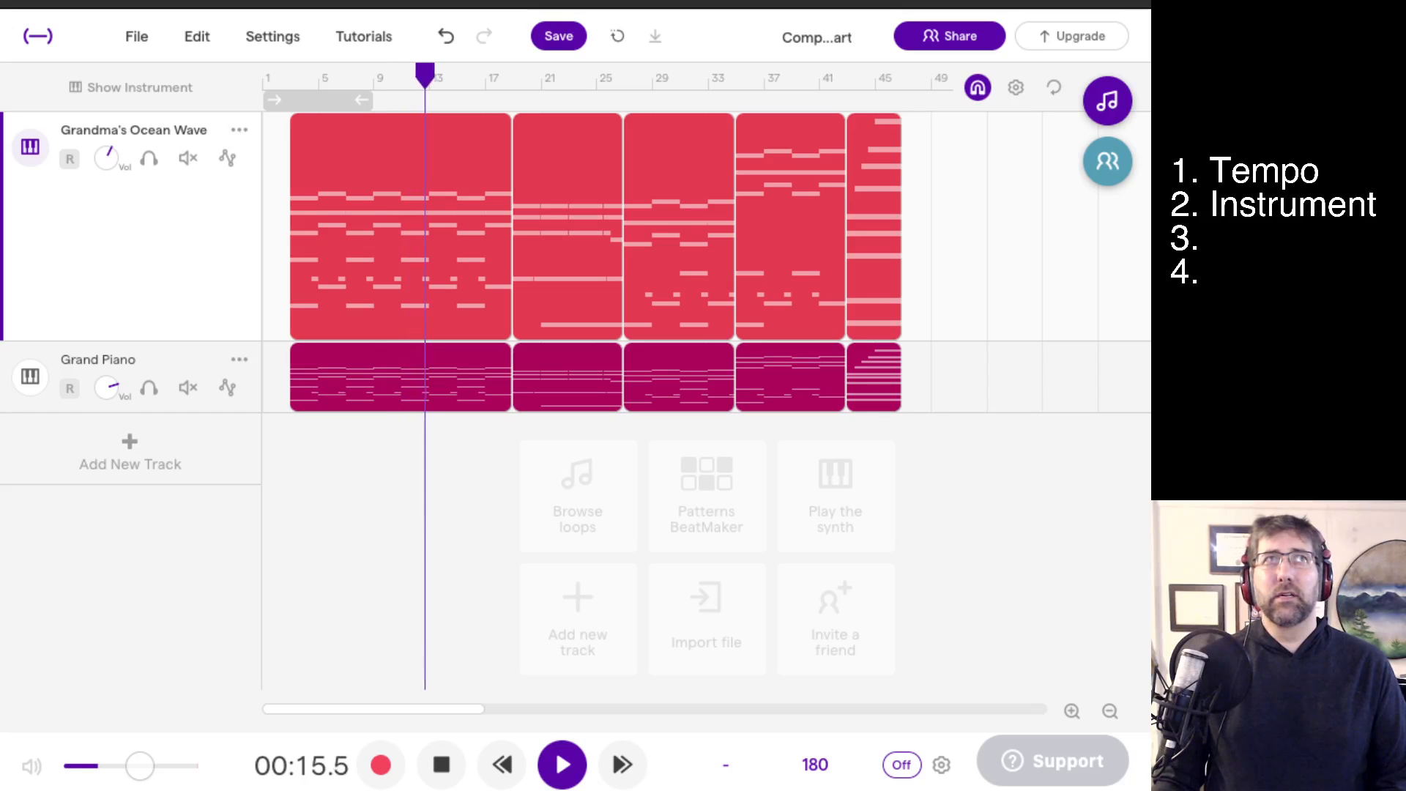
{"action": "double_click", "coordinate": [106, 388]}
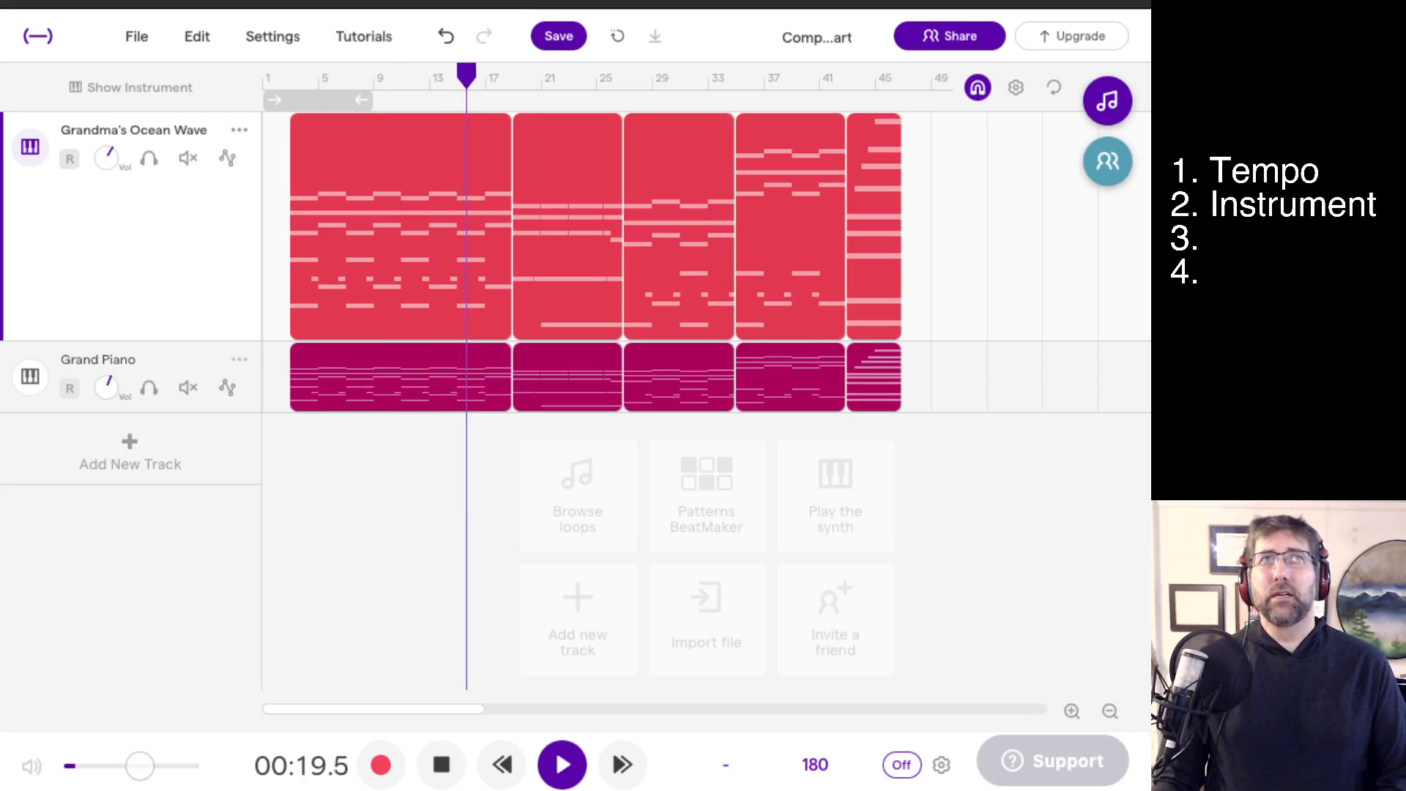
{"action": "left_click", "coordinate": [562, 764]}
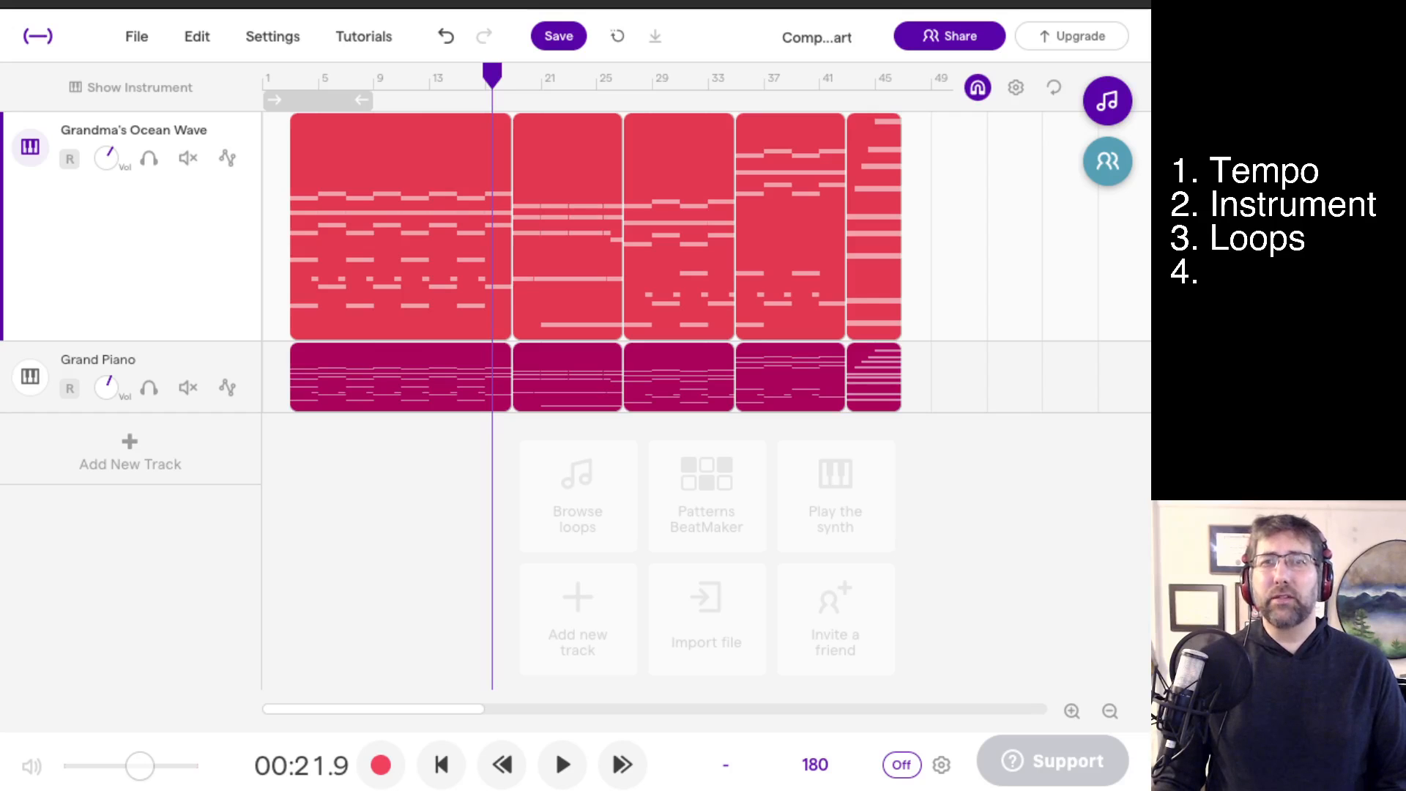
Replace the Originals filter in the loop library with the Beats and Drums filters.
{"action": "left_click", "coordinate": [1107, 101]}
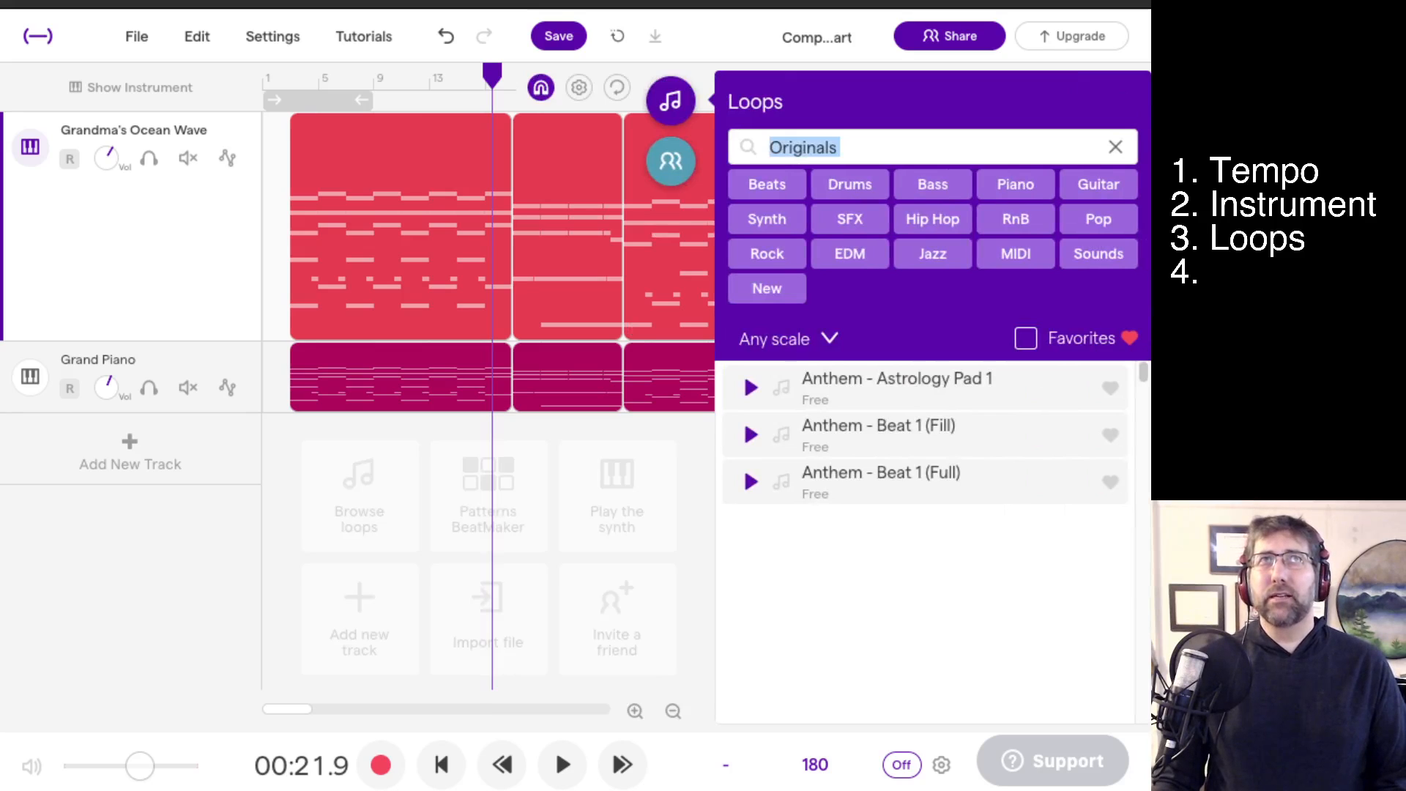
{"action": "left_click", "coordinate": [670, 101]}
{"action": "left_click", "coordinate": [1106, 101]}
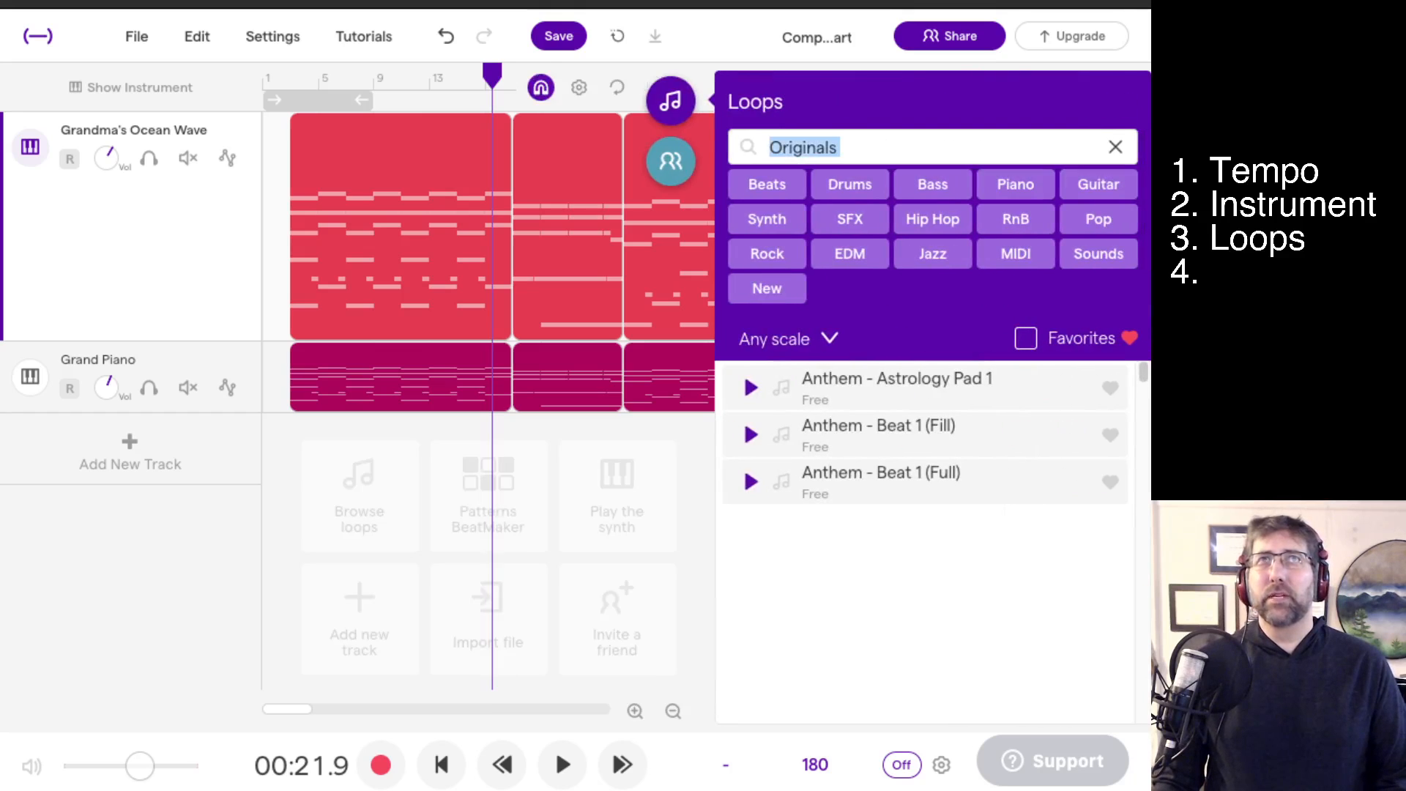
{"action": "key", "text": "BackSpace"}
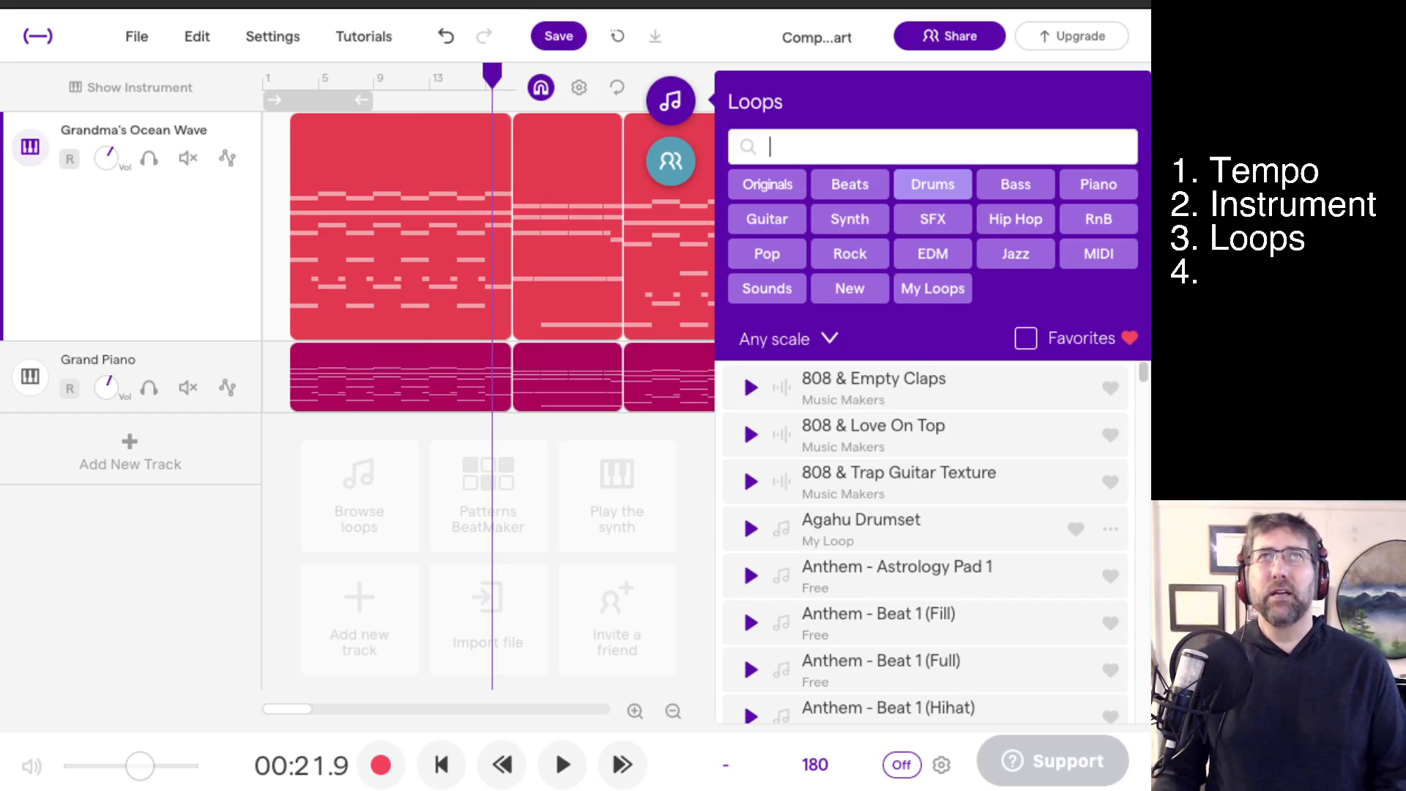
{"action": "left_click", "coordinate": [849, 184]}
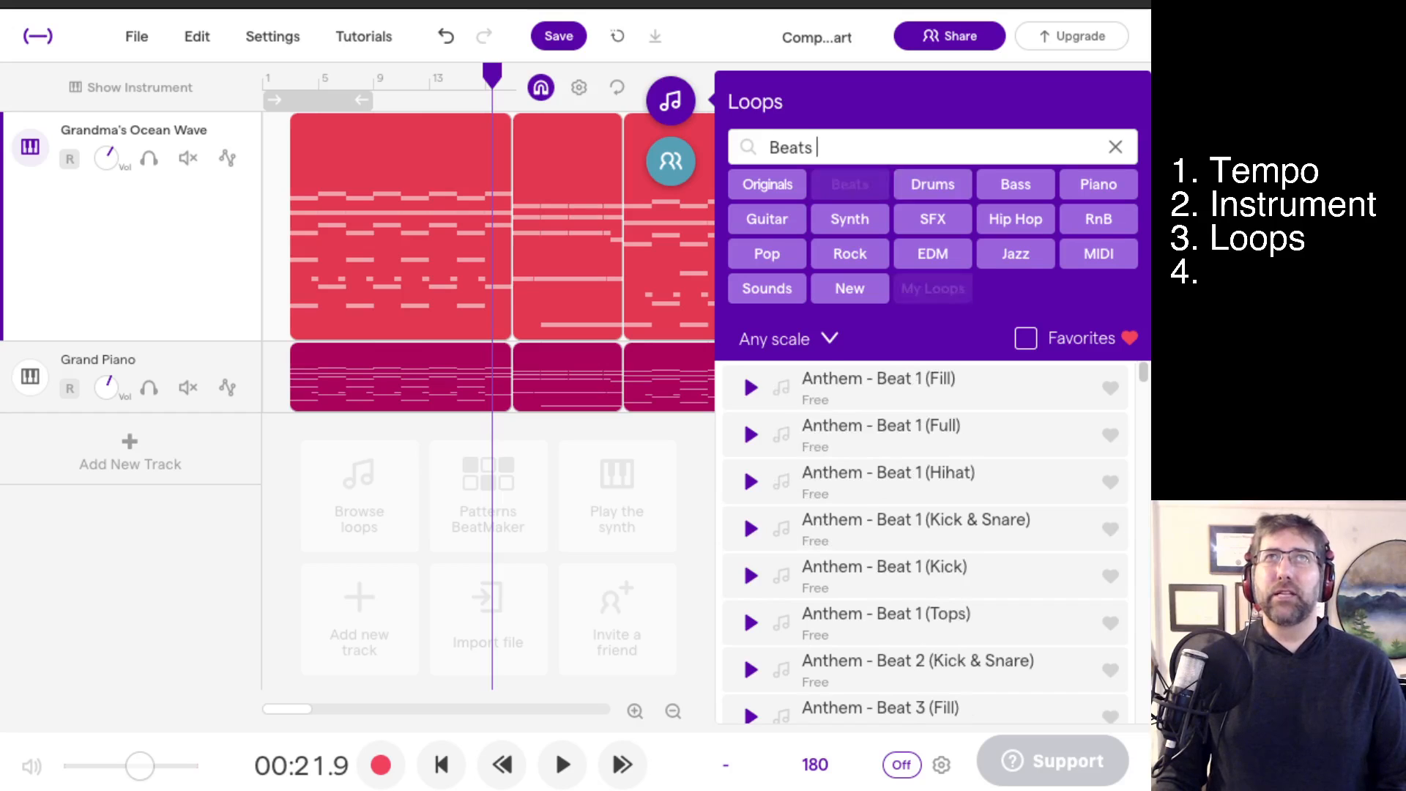
{"action": "left_click", "coordinate": [849, 184]}
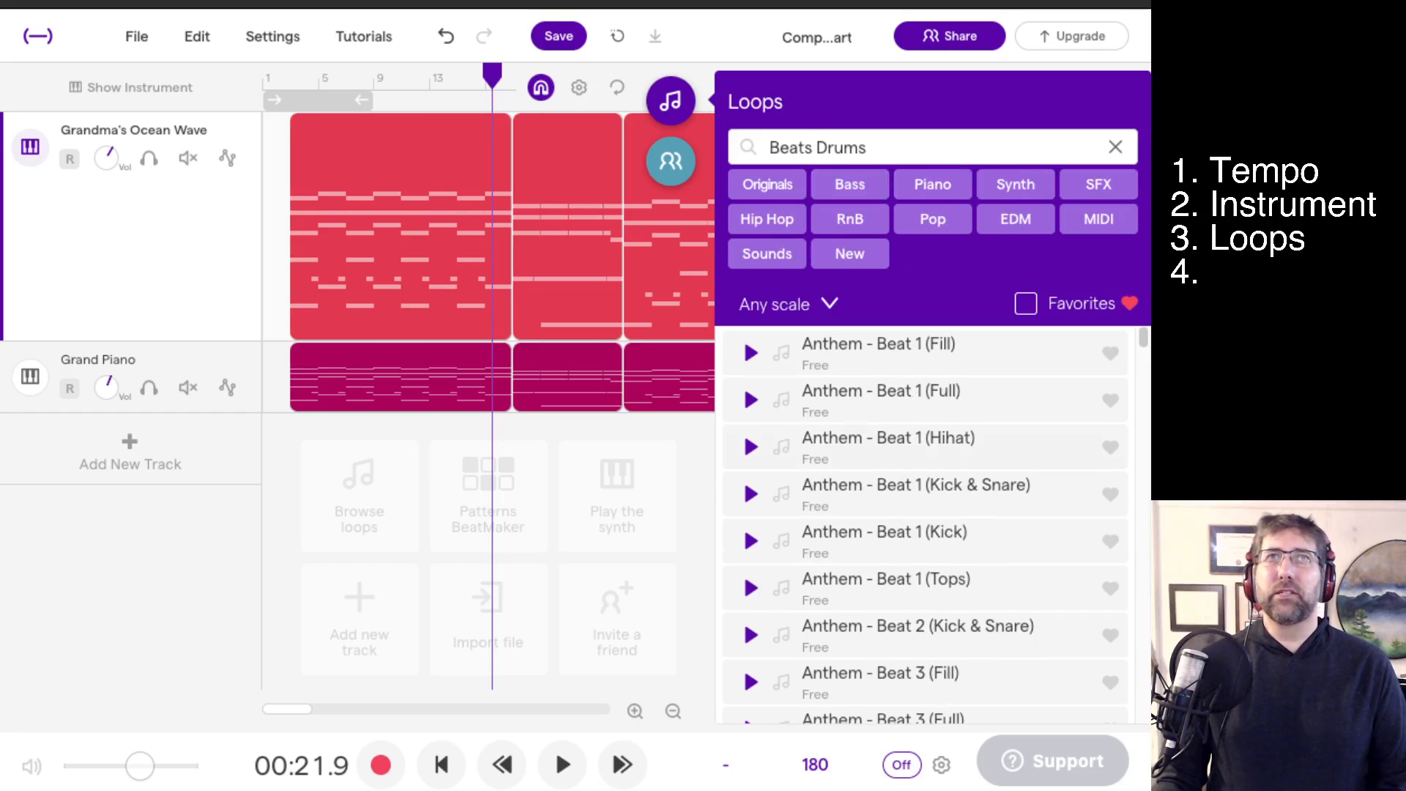
Preview the Monarch - Tasty Kit 05 (Full Beat) loop, add it as a new track, and close the loop library.
{"action": "scroll", "coordinate": [929, 524], "scroll_direction": "down", "scroll_amount": 20}
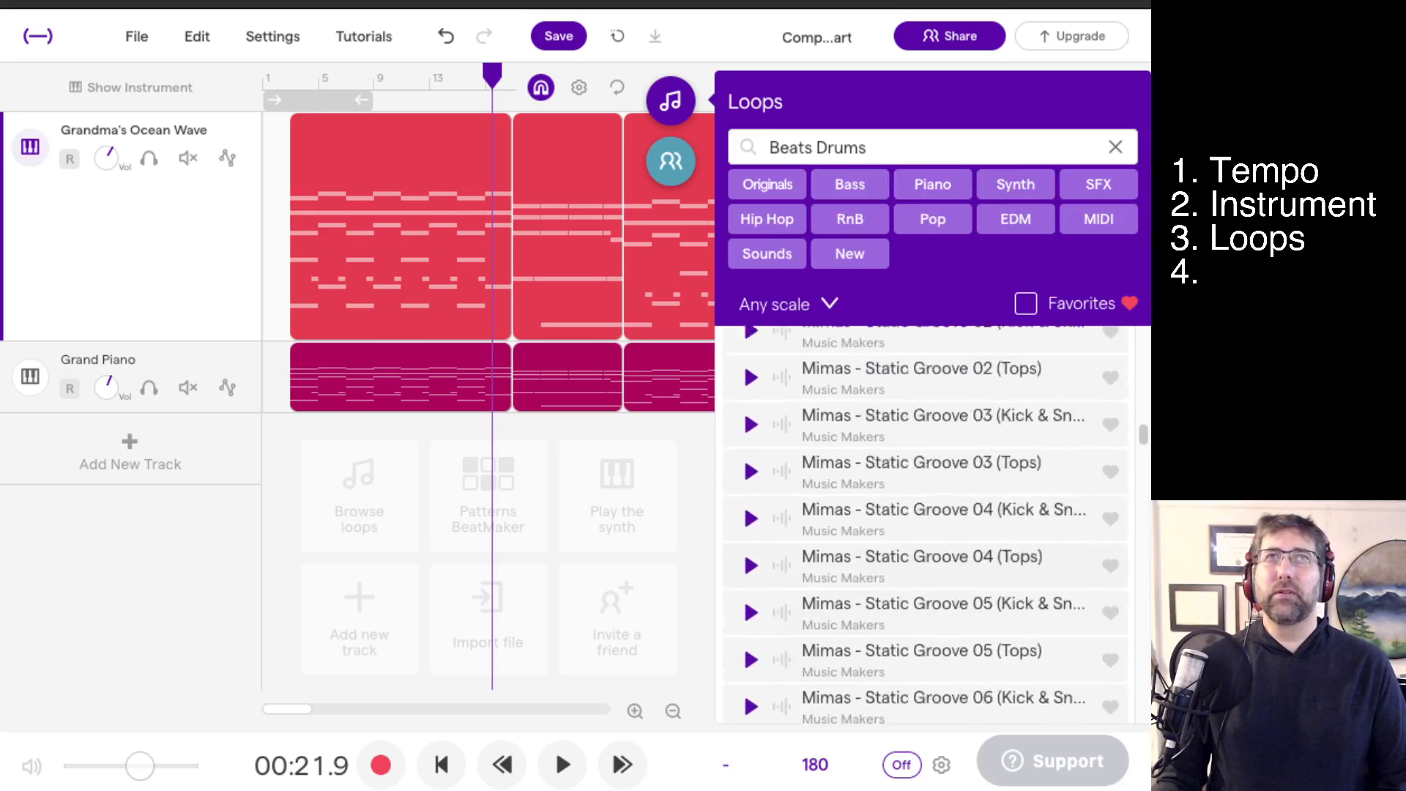
{"action": "scroll", "coordinate": [926, 523], "scroll_direction": "down", "scroll_amount": 12}
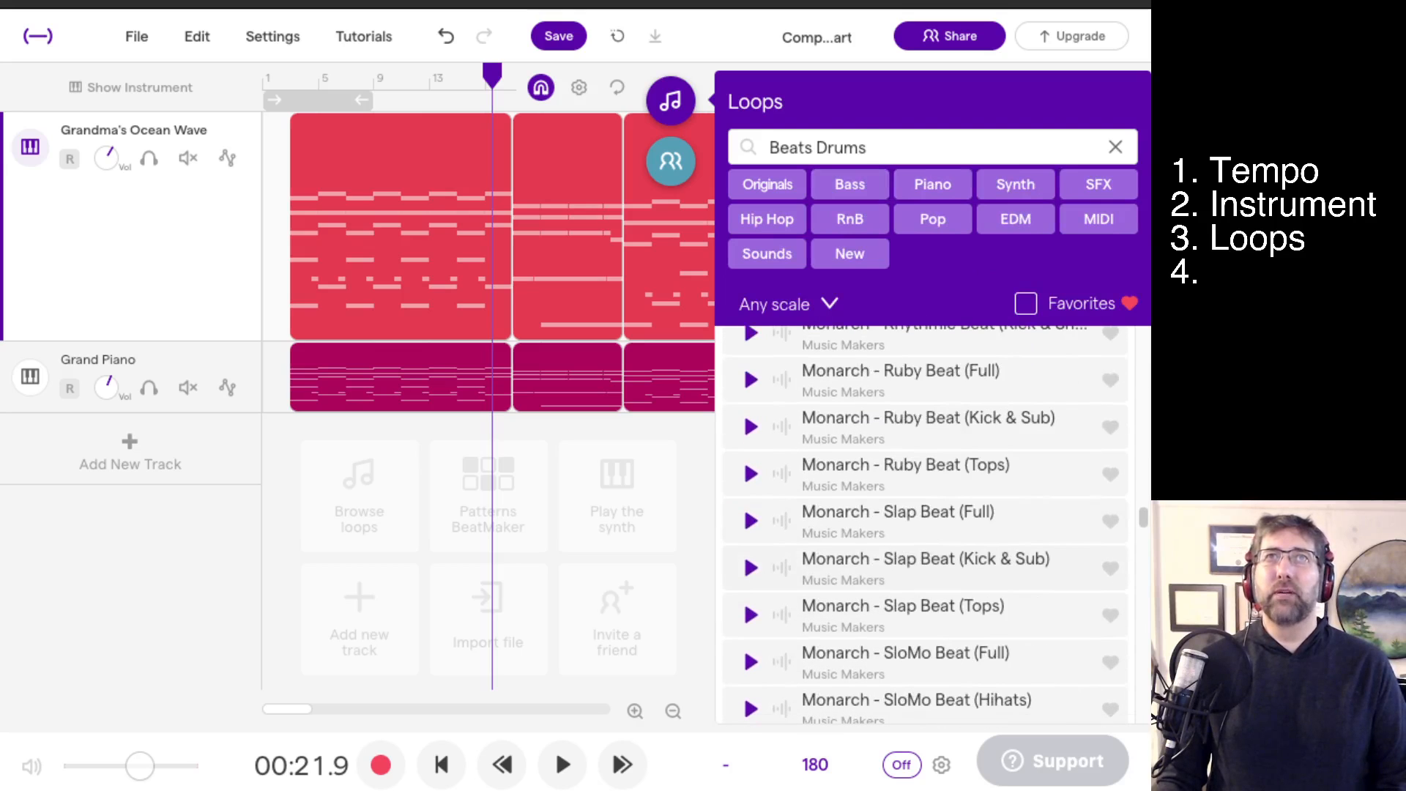
{"action": "scroll", "coordinate": [926, 524], "scroll_direction": "down", "scroll_amount": 20}
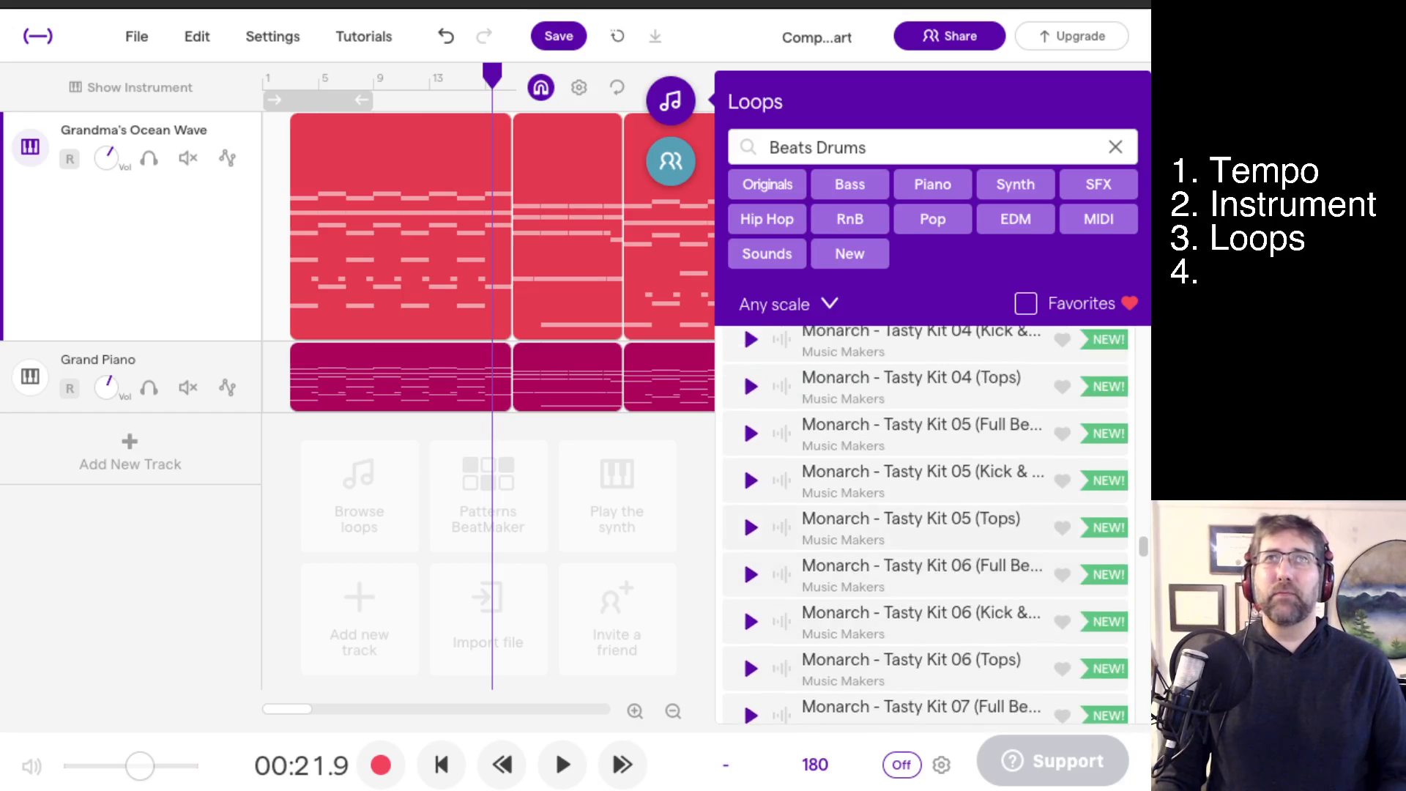
{"action": "left_click", "coordinate": [750, 433]}
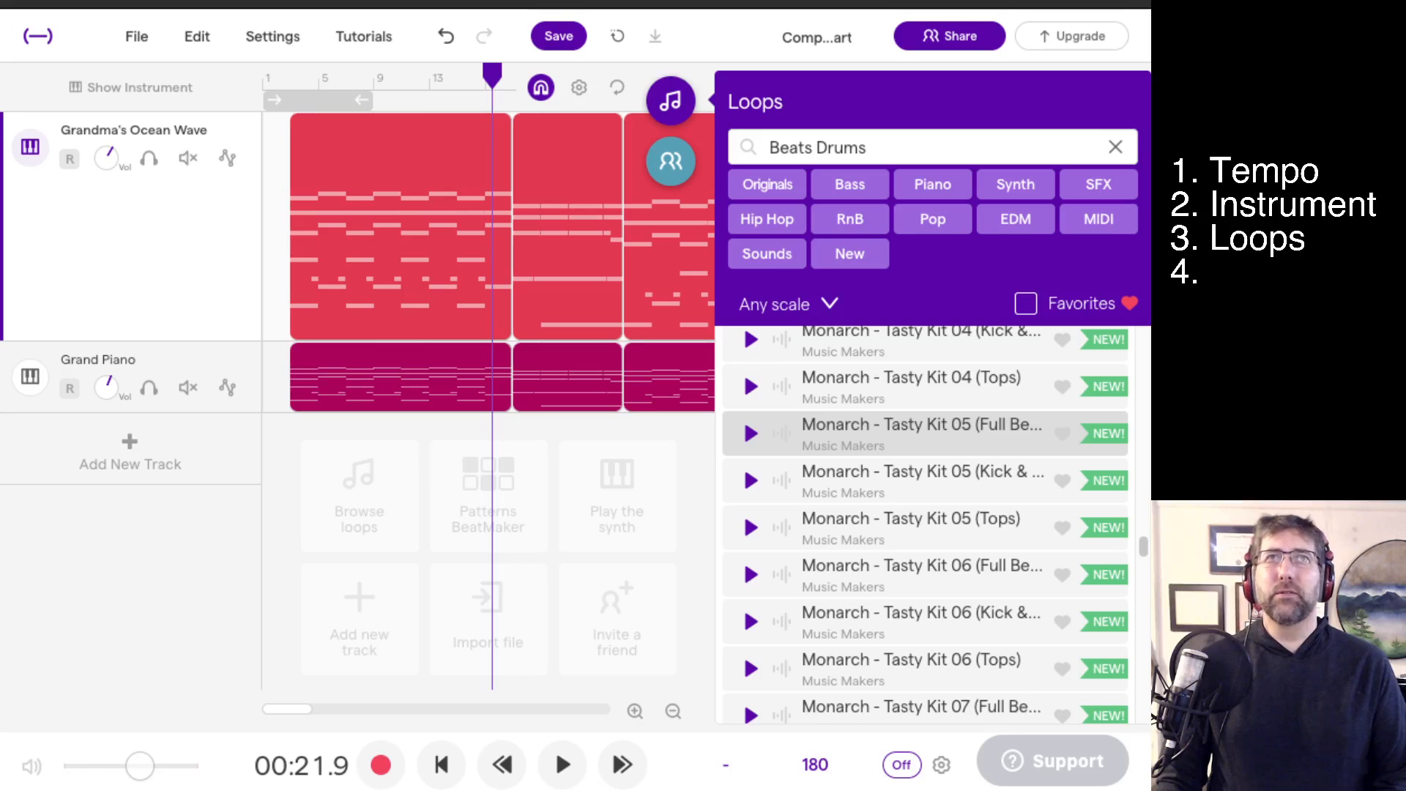
{"action": "double_click", "coordinate": [921, 433]}
{"action": "mouse_move", "coordinate": [354, 432]}
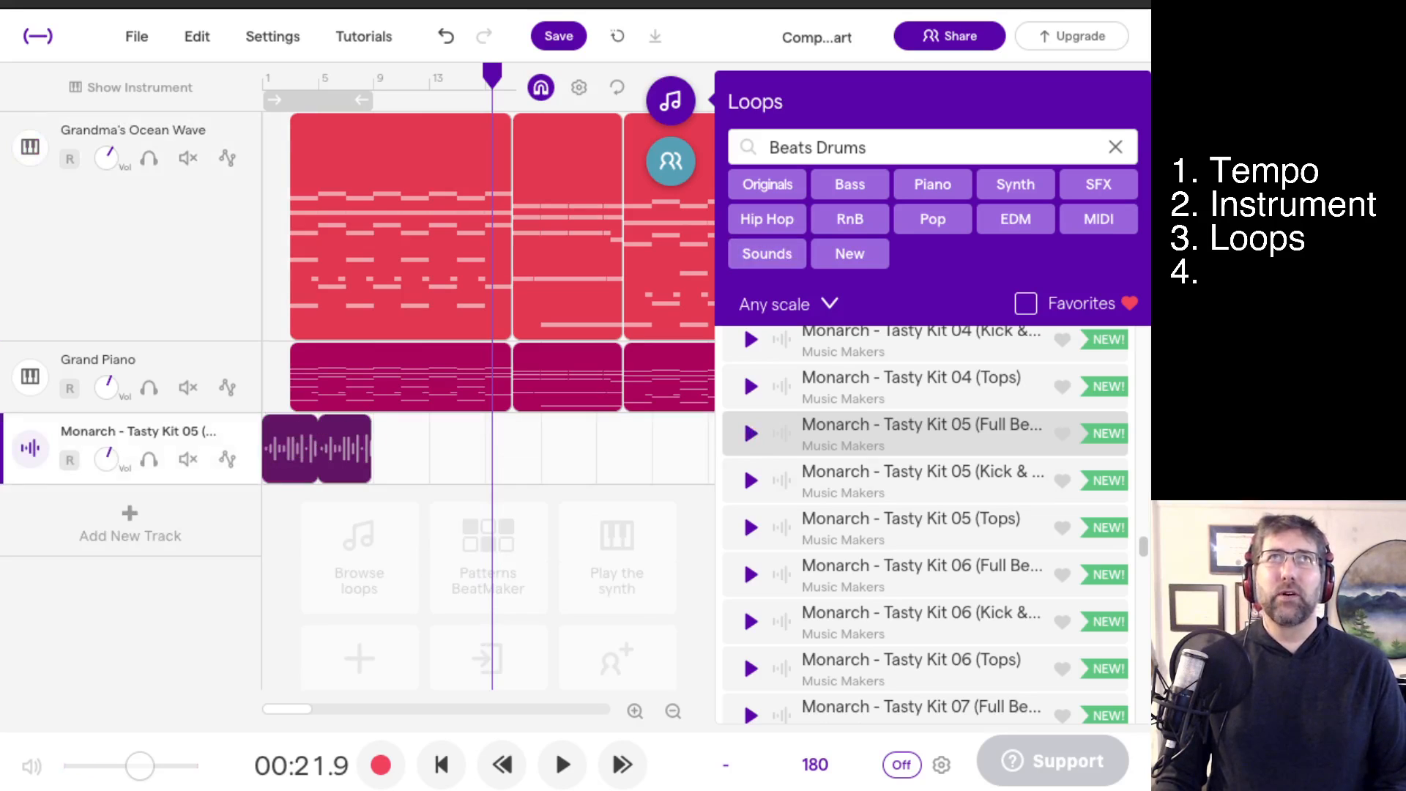
{"action": "left_click", "coordinate": [670, 101]}
Extend the Tasty Kit 05 loop to bar 45 and play the song from bar 9 to hear the beat.
{"action": "mouse_move", "coordinate": [357, 429]}
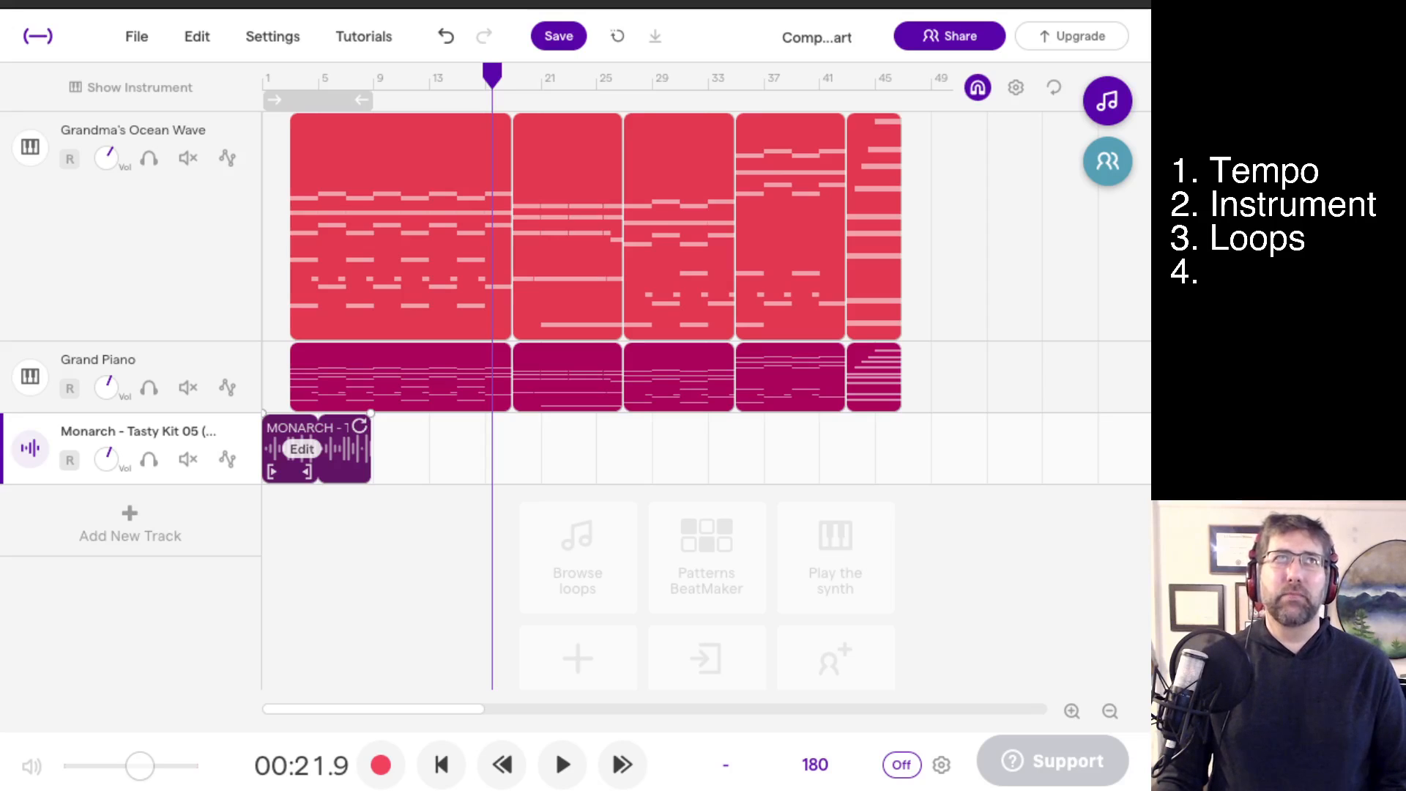
{"action": "left_click_drag", "start_coordinate": [359, 426], "coordinate": [861, 426]}
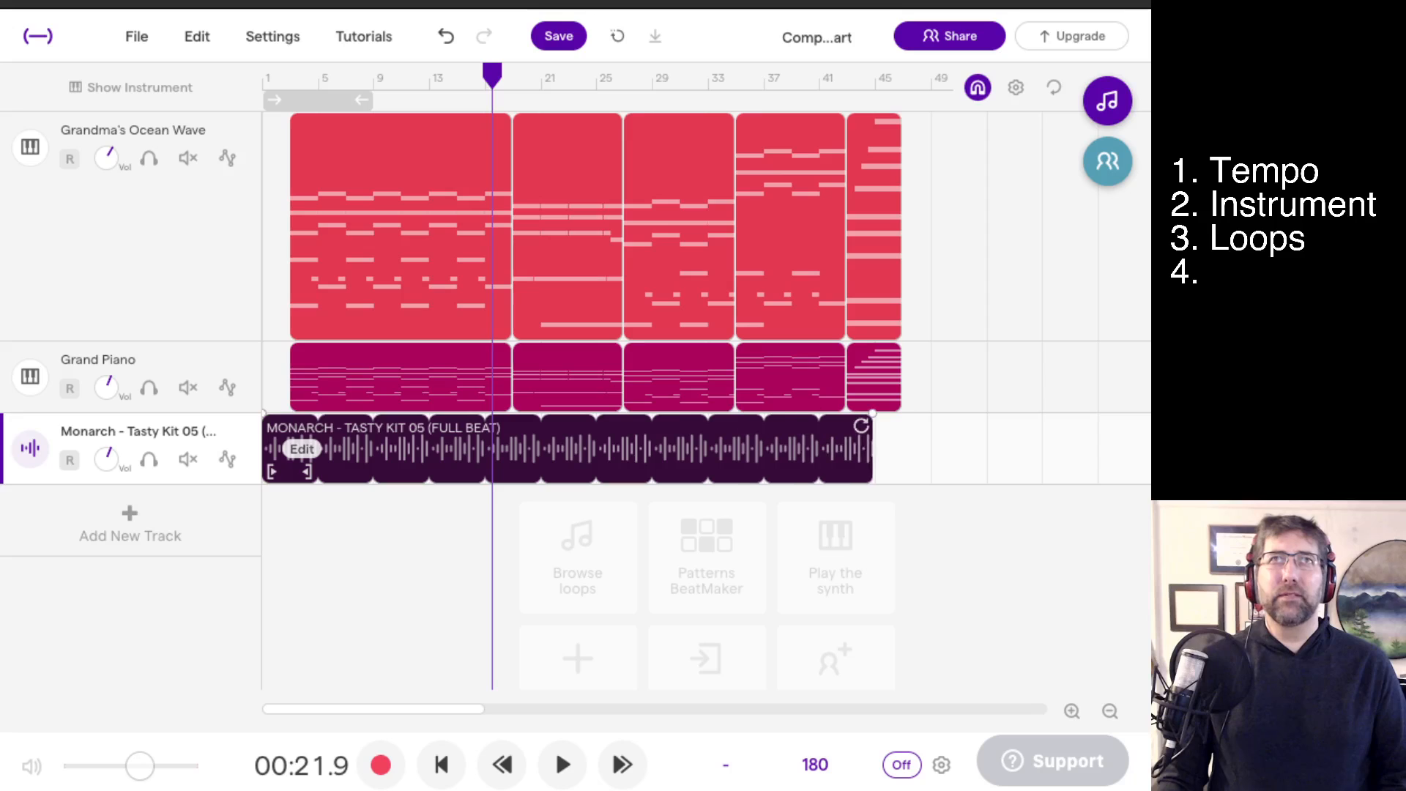
{"action": "left_click", "coordinate": [373, 77]}
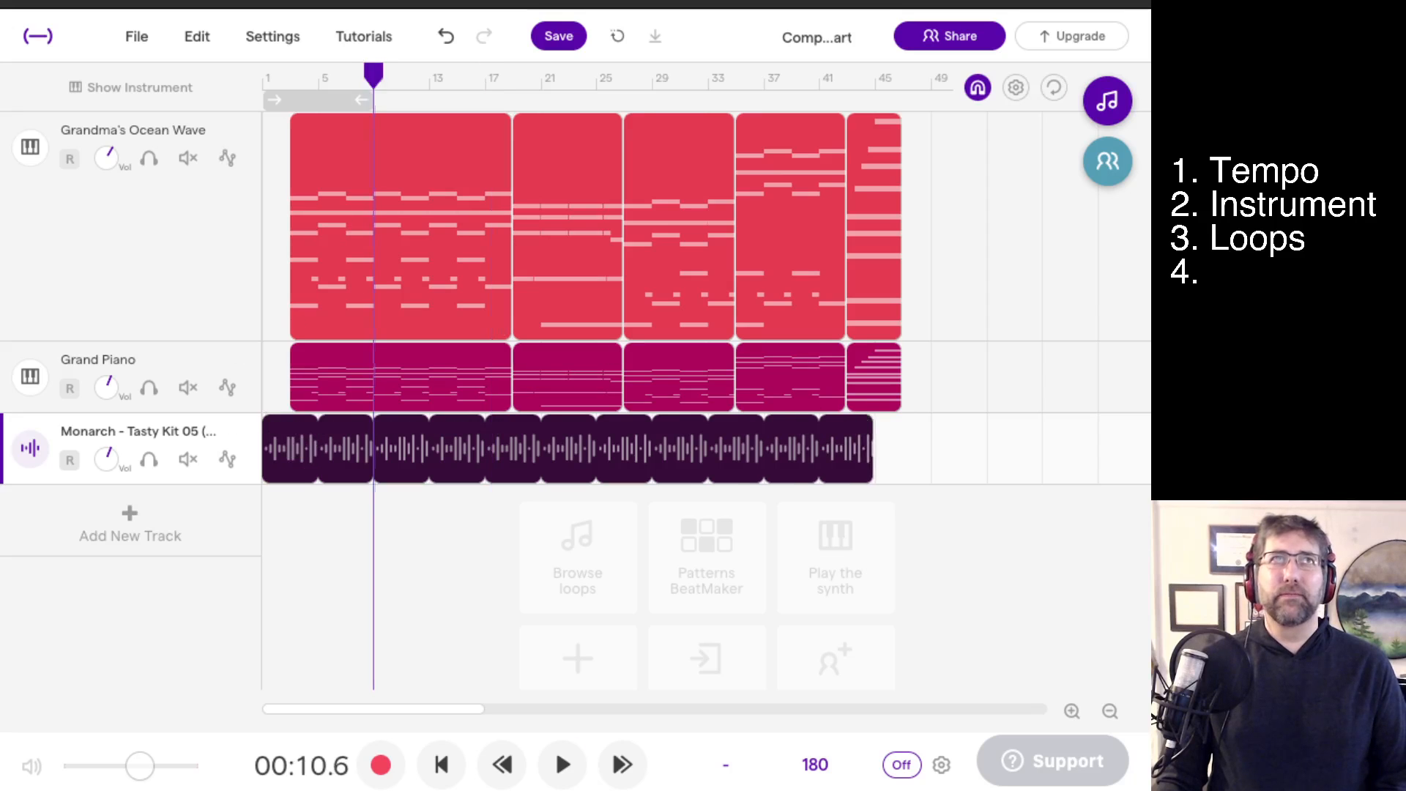
{"action": "key", "text": "space"}
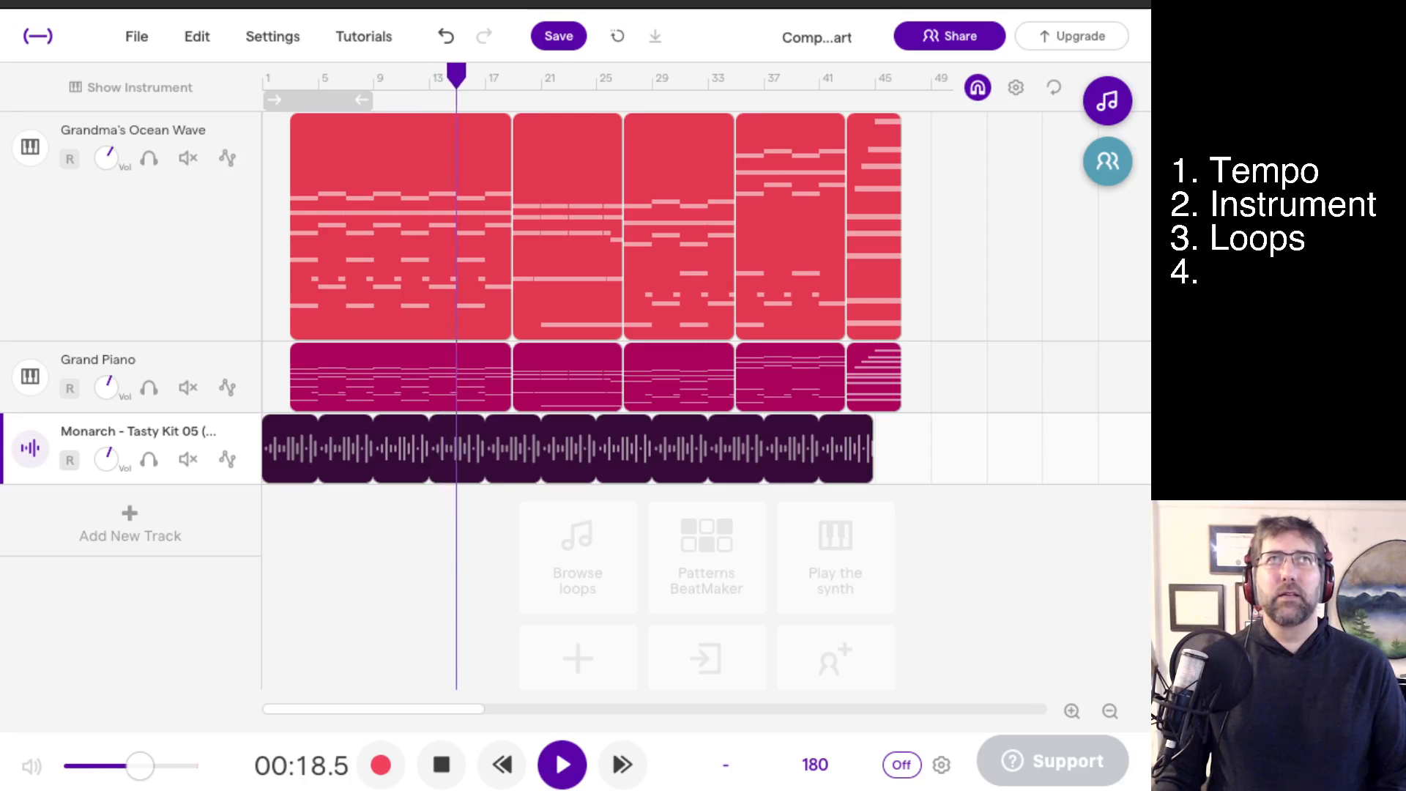
{"action": "key", "text": "space"}
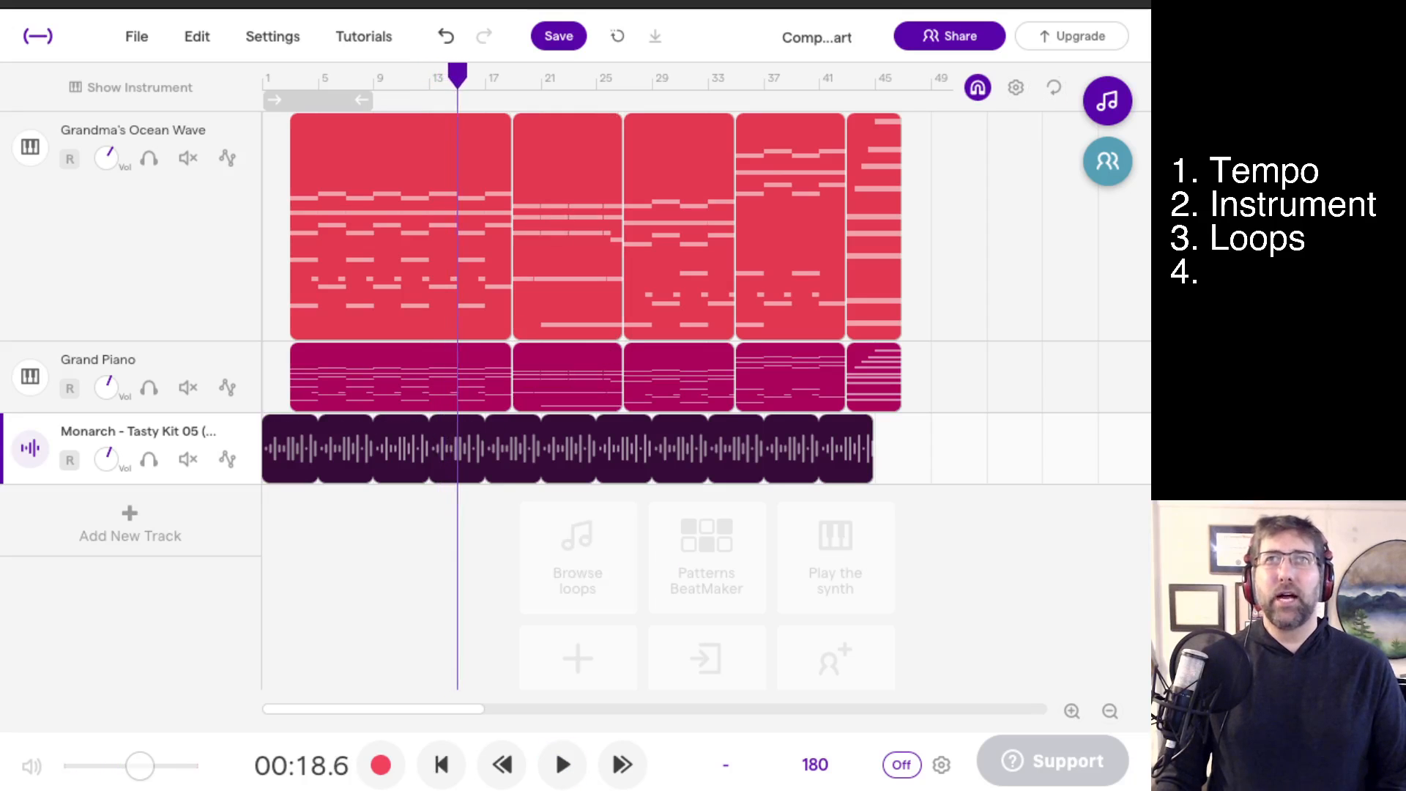
Play the song from about bar 15 to bar 19 to hear the drum loop together with the instrument tracks.
{"action": "left_click", "coordinate": [1071, 711]}
{"action": "left_click", "coordinate": [1072, 711]}
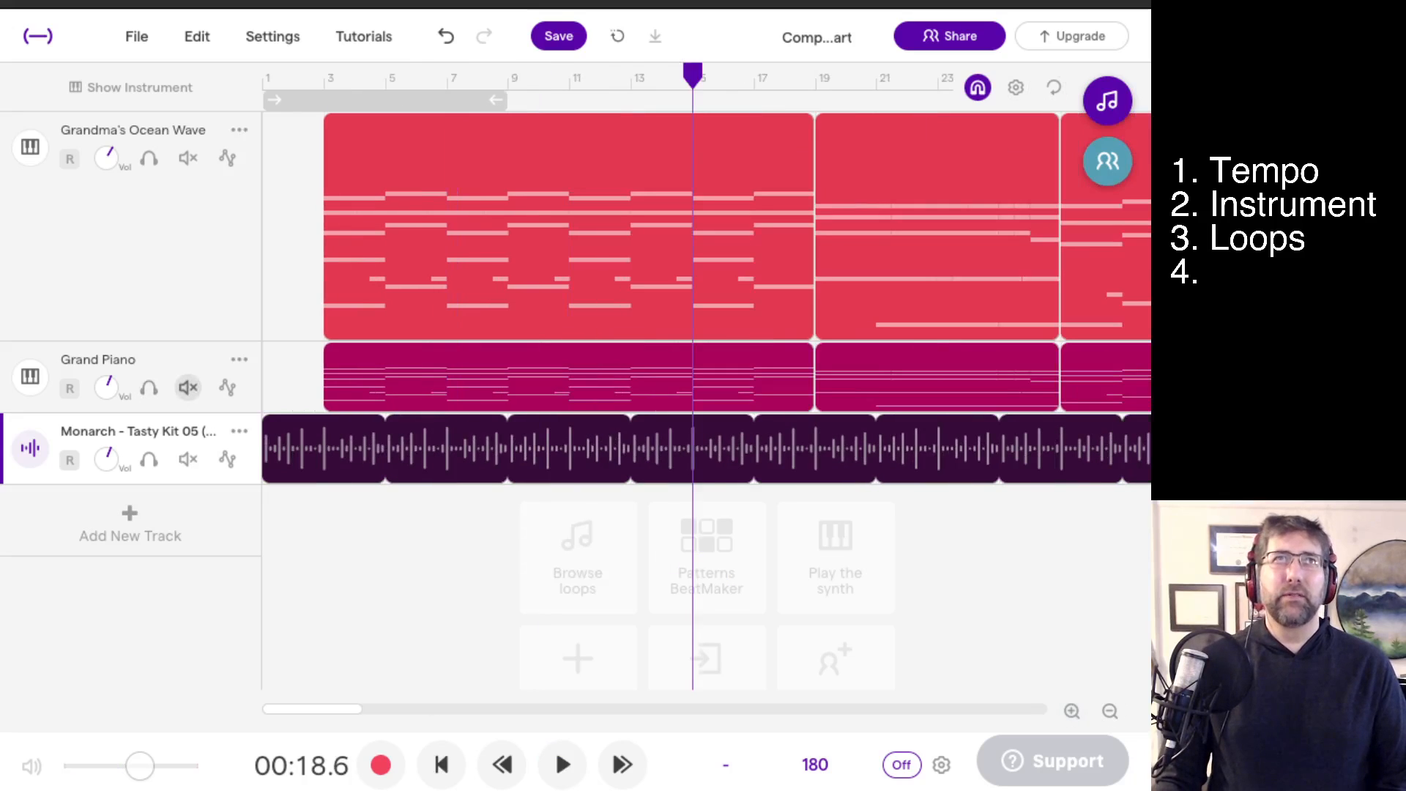
{"action": "key", "text": "space"}
{"action": "left_click", "coordinate": [189, 388]}
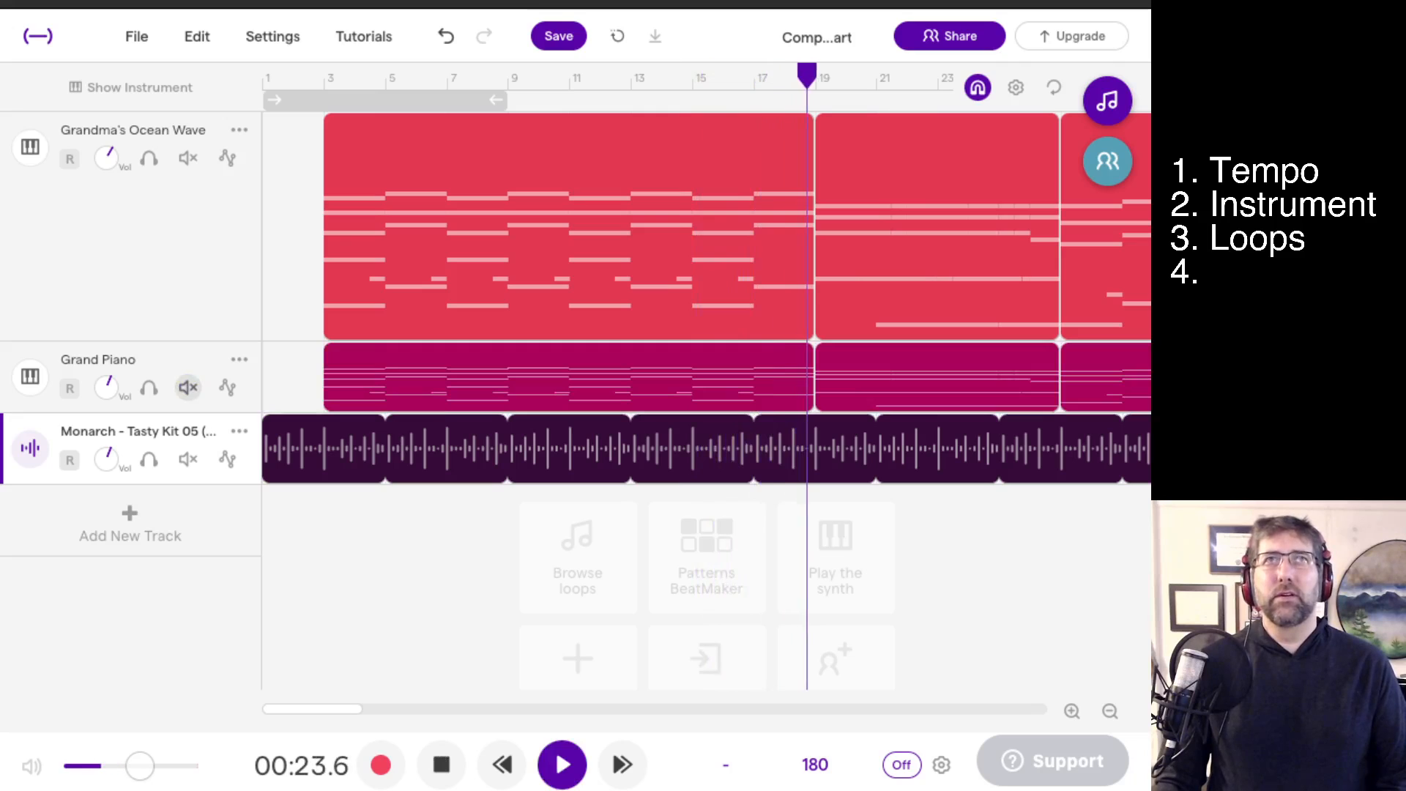
{"action": "key", "text": "space"}
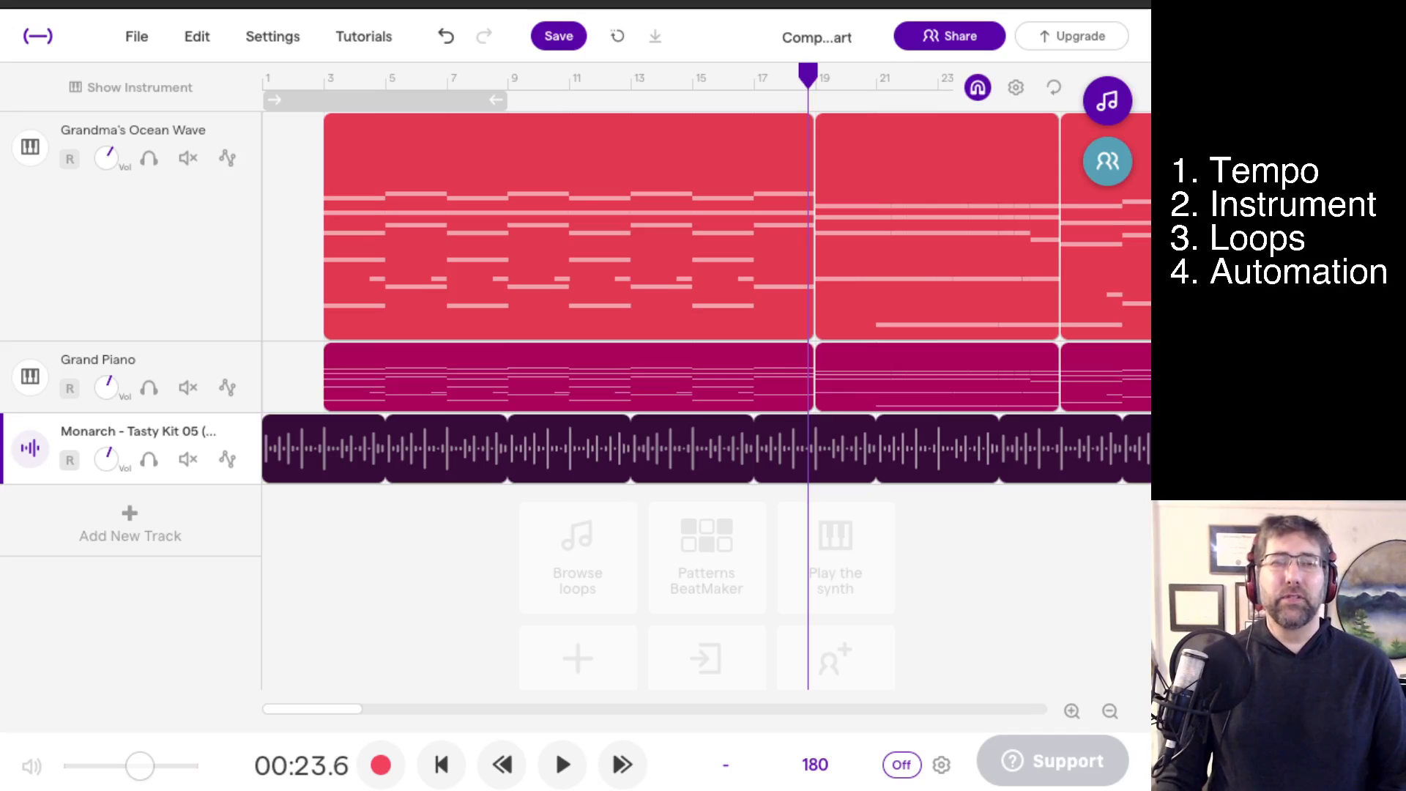
Show the automation lane of the Grandma's Ocean Wave track and add Volume automation to it.
{"action": "left_click", "coordinate": [146, 220]}
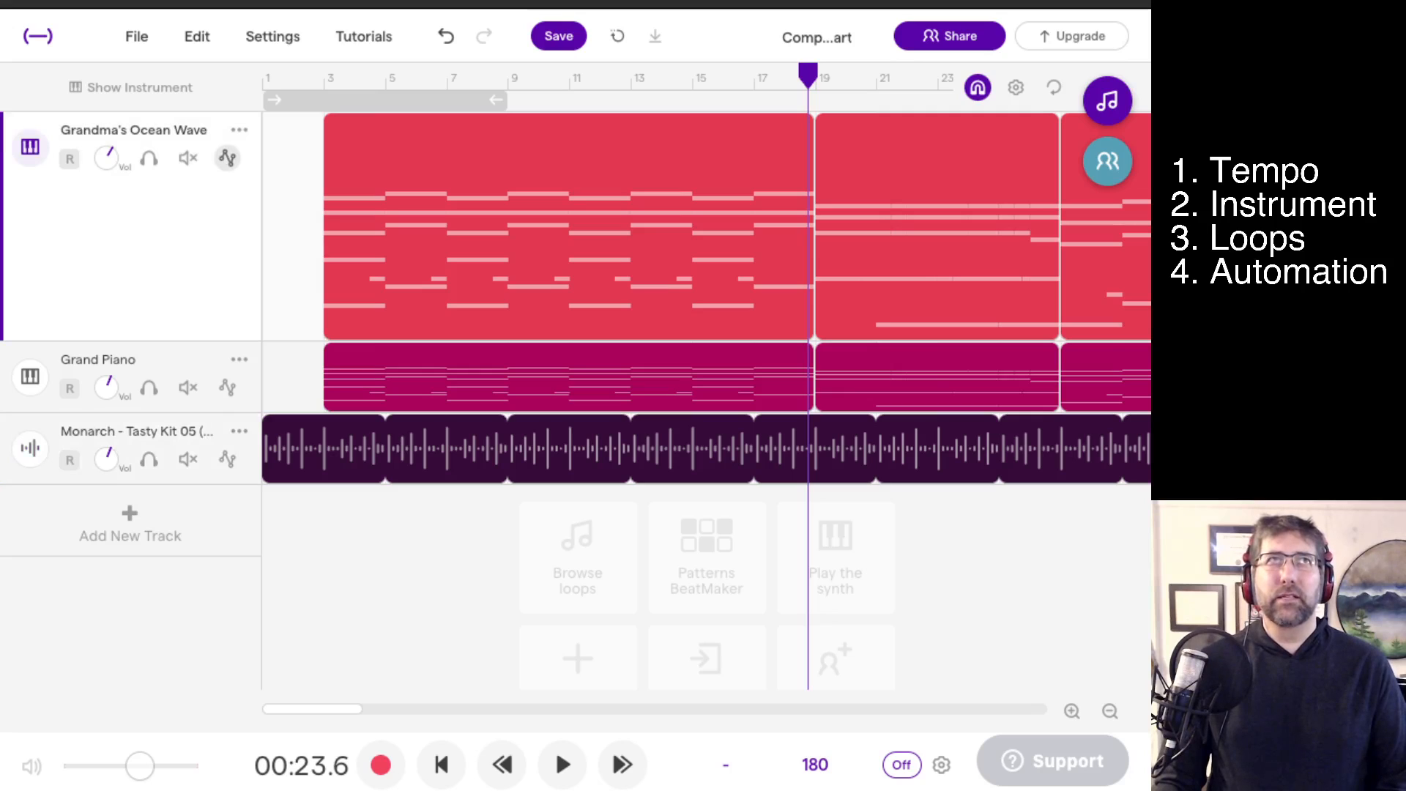
{"action": "left_click", "coordinate": [227, 157]}
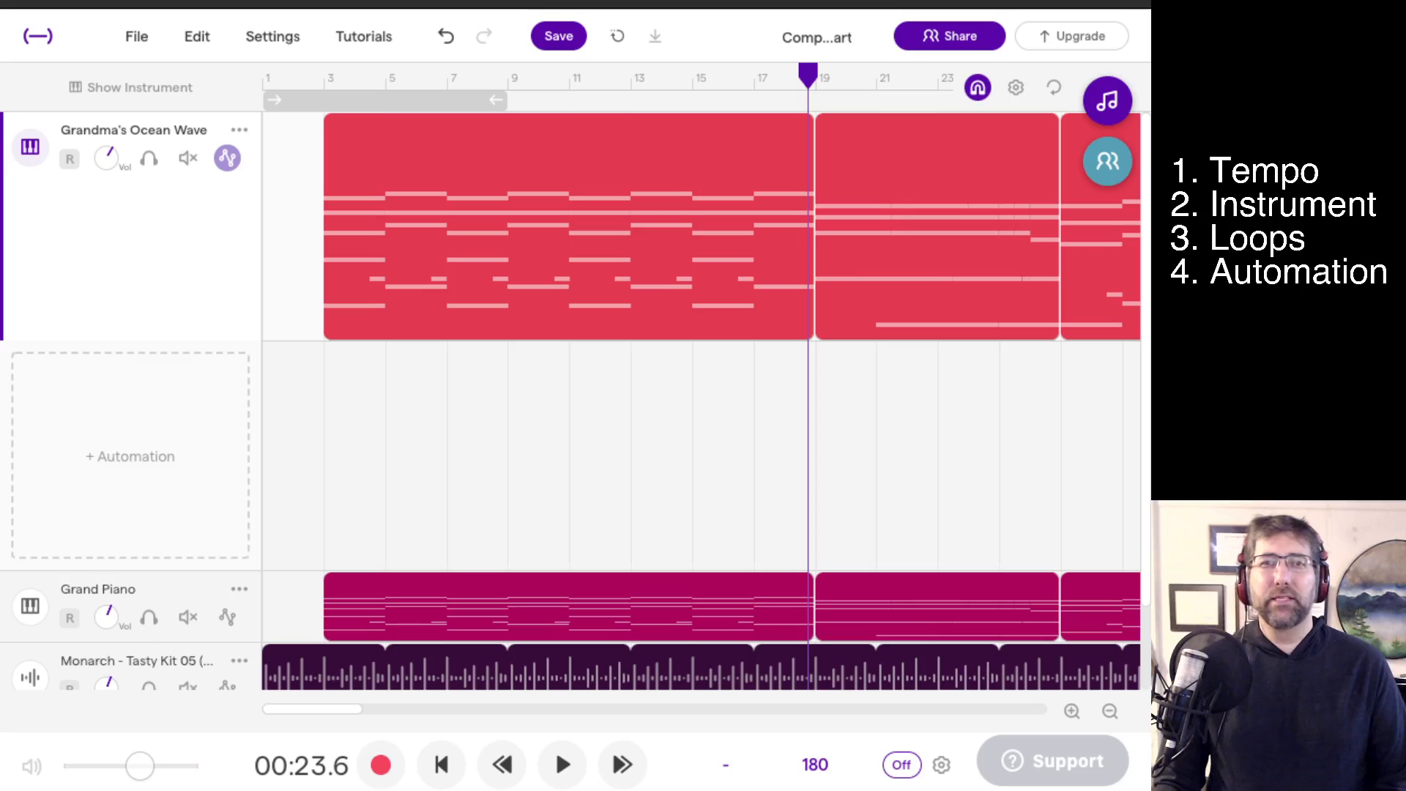
{"action": "left_click", "coordinate": [227, 158]}
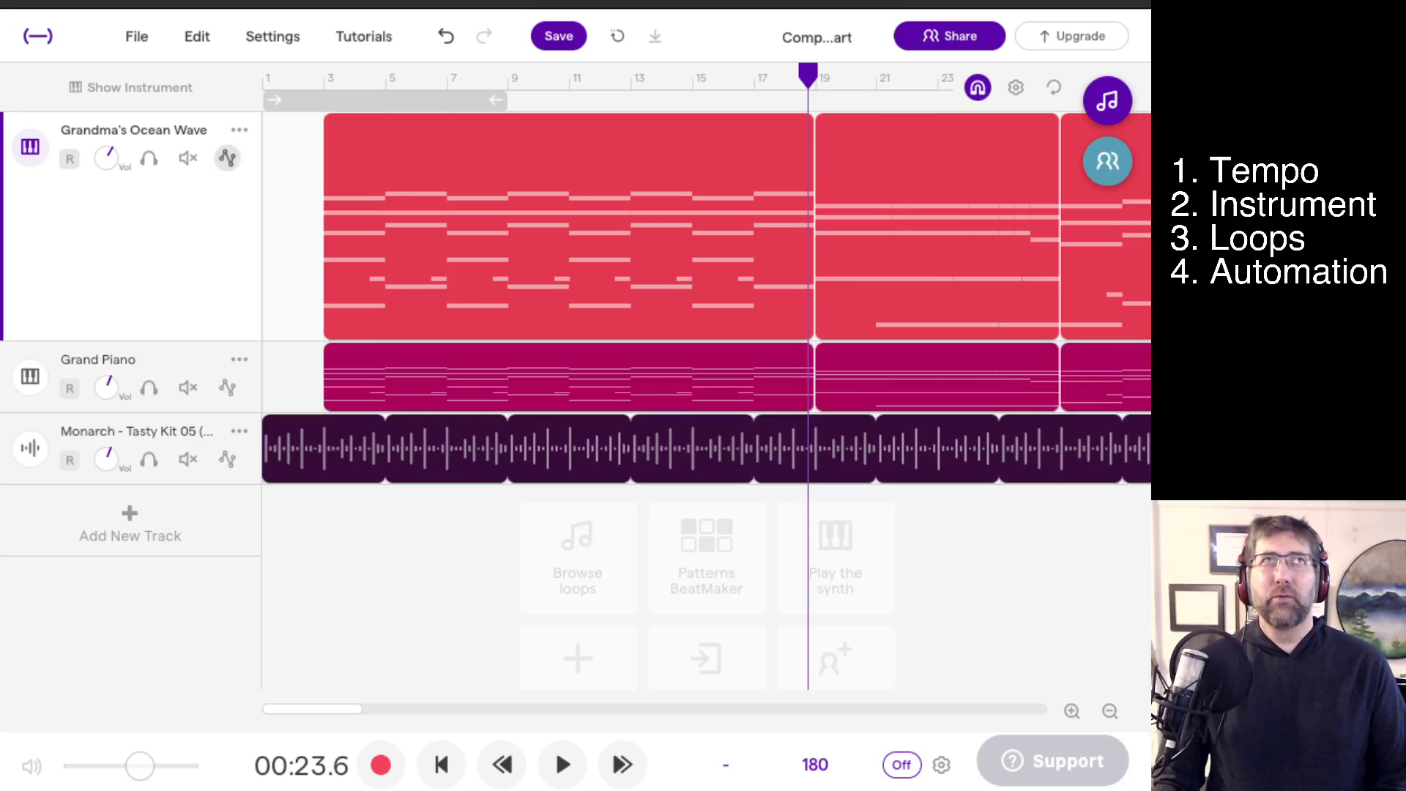
{"action": "left_click", "coordinate": [227, 158]}
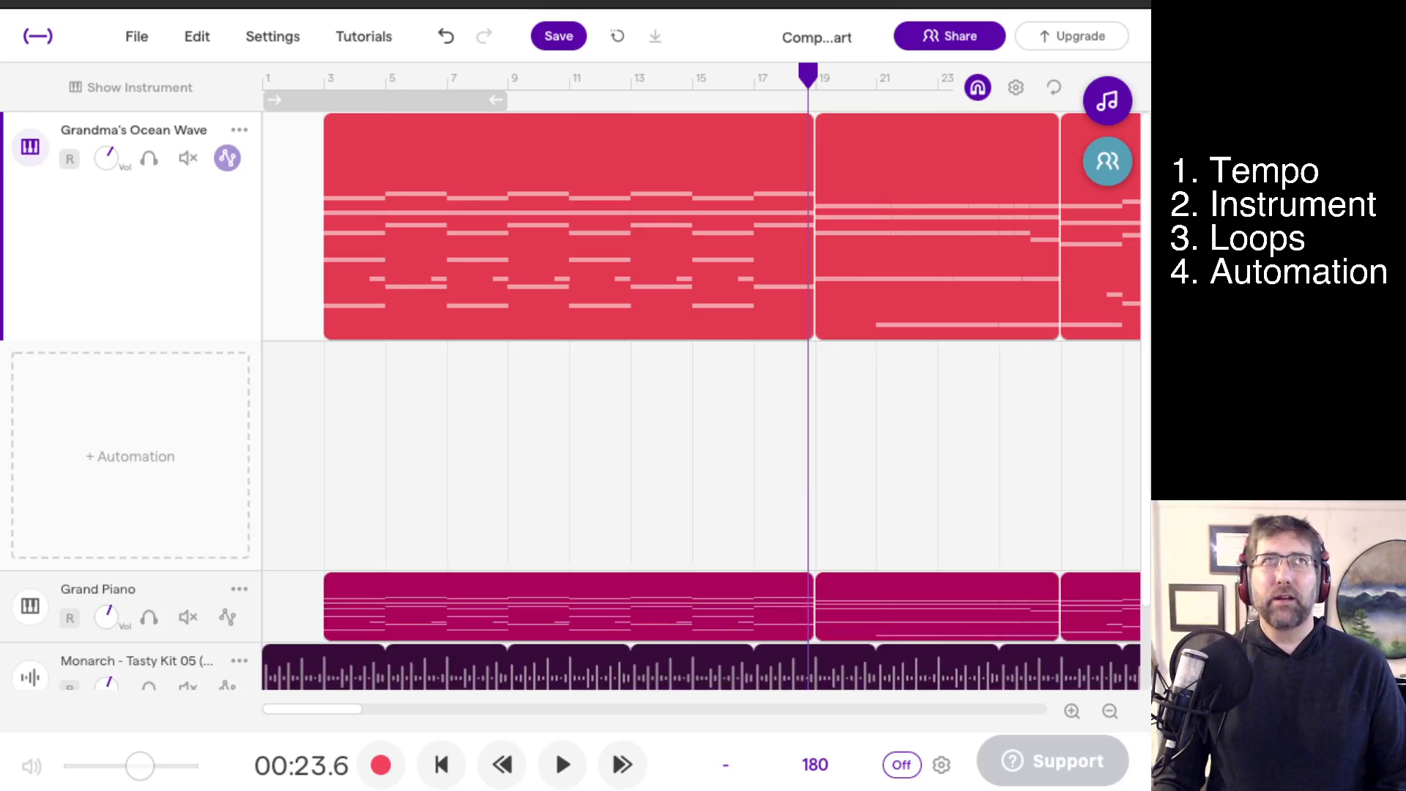
{"action": "left_click", "coordinate": [227, 158]}
{"action": "left_click", "coordinate": [227, 157]}
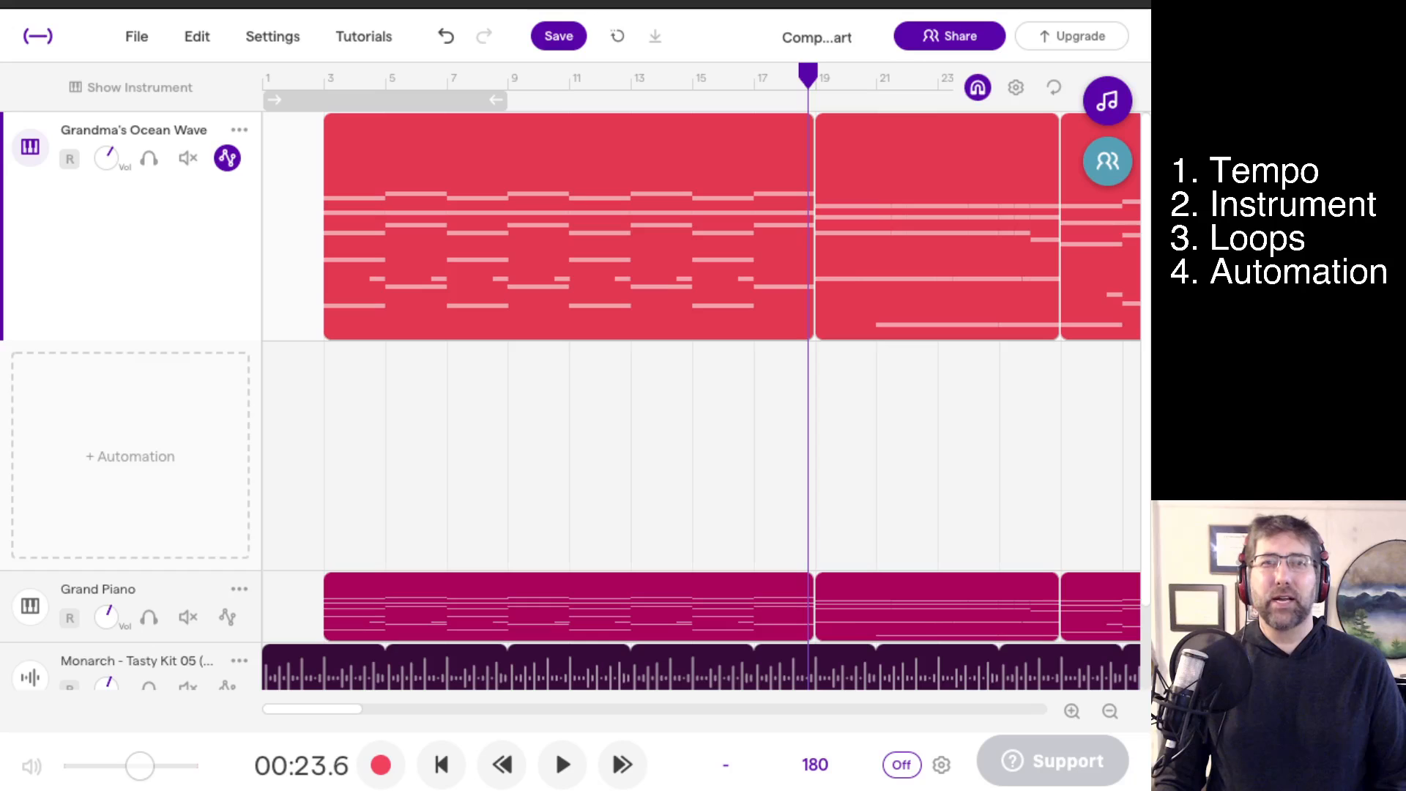
{"action": "left_click", "coordinate": [119, 454]}
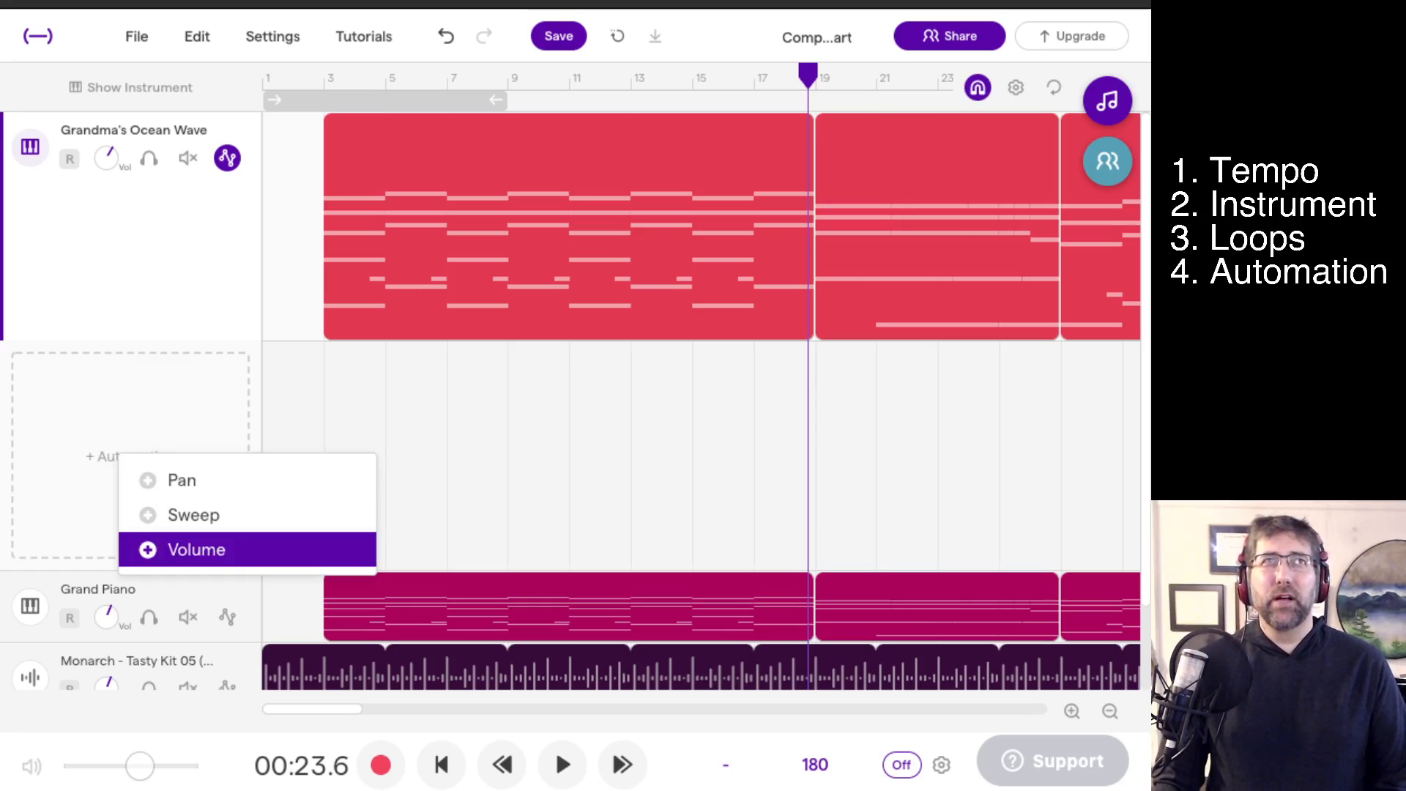
{"action": "left_click", "coordinate": [196, 549]}
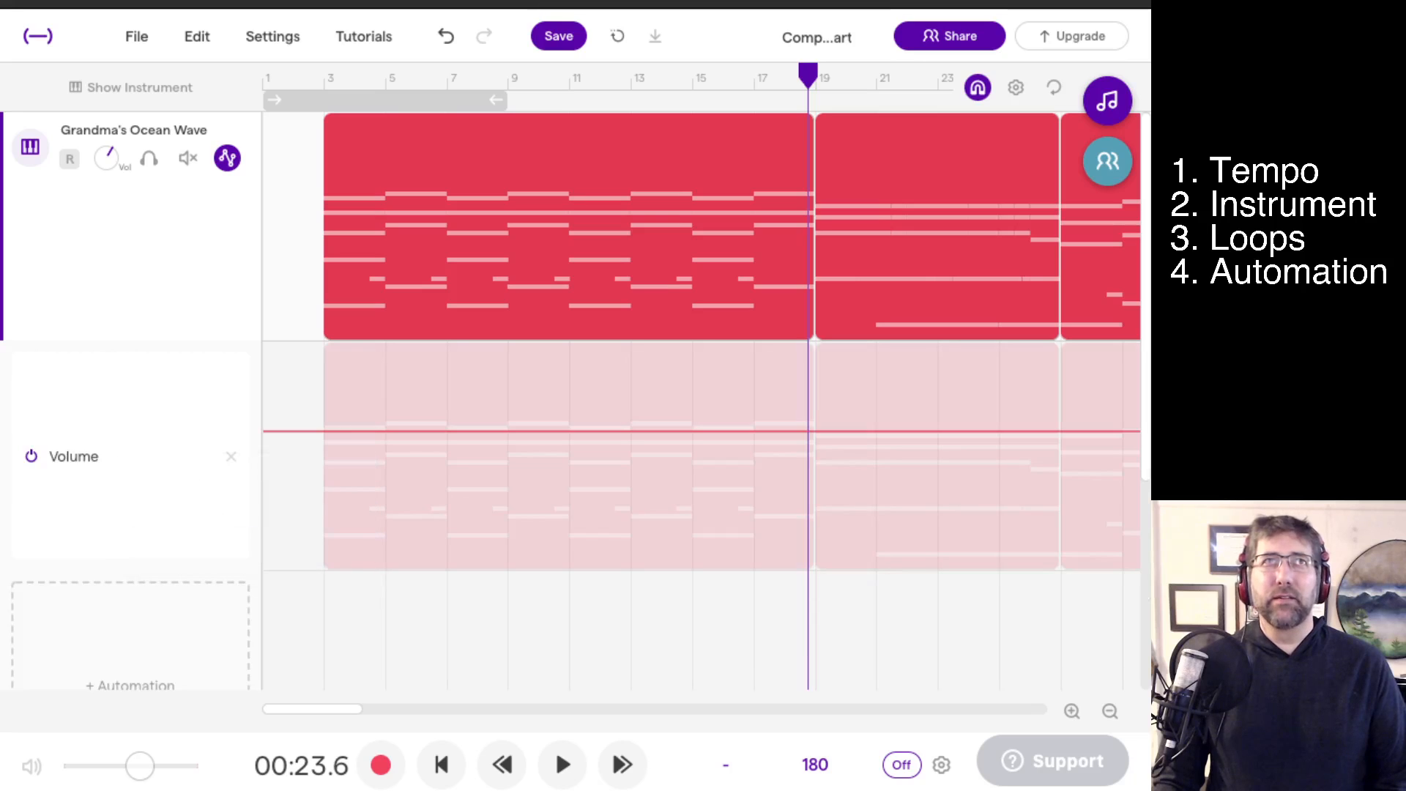
Add volume points at bars 3 and 5, with the bar 5 point lower for a fade-down, and play it from bar 3.
{"action": "left_click", "coordinate": [324, 434]}
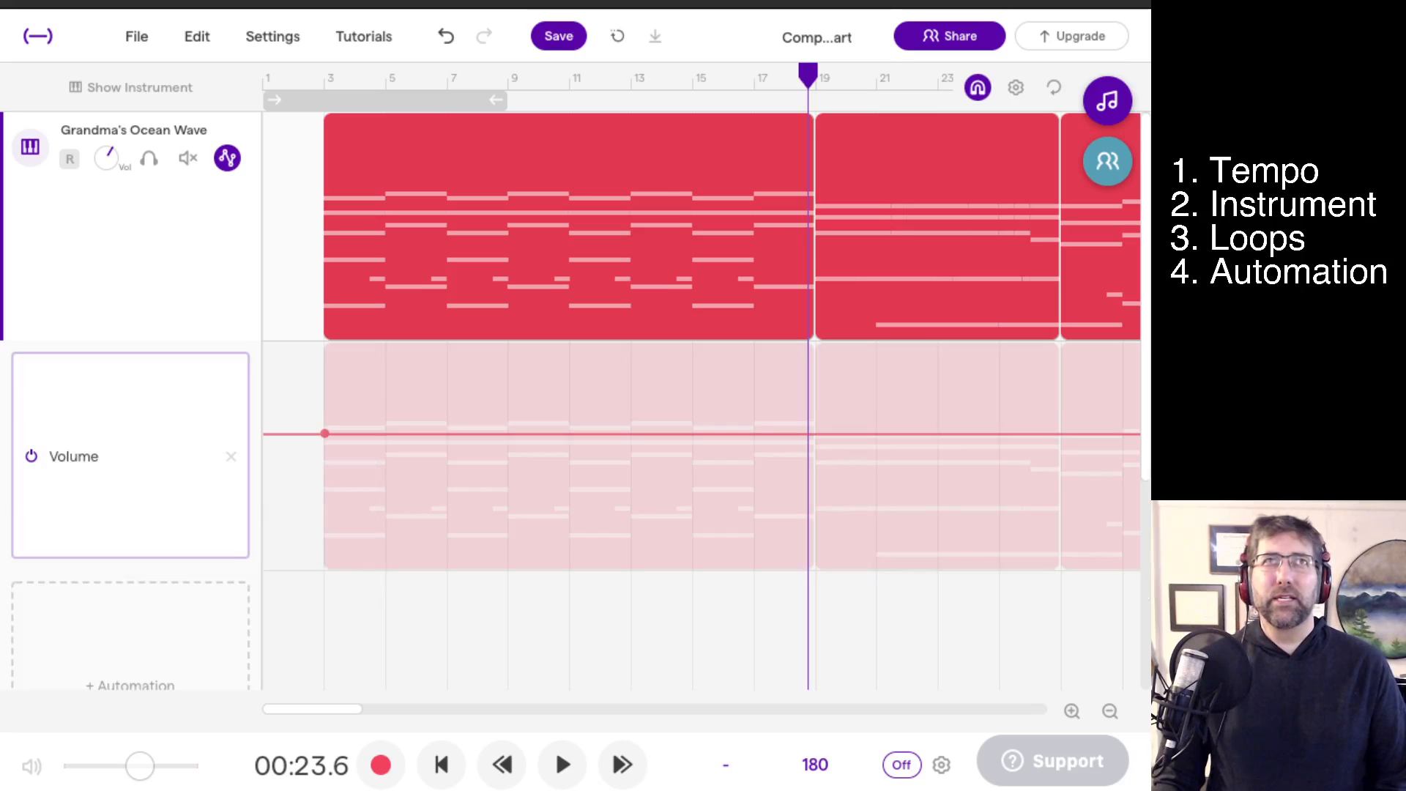
{"action": "left_click", "coordinate": [448, 436]}
{"action": "left_click_drag", "start_coordinate": [448, 436], "coordinate": [386, 518]}
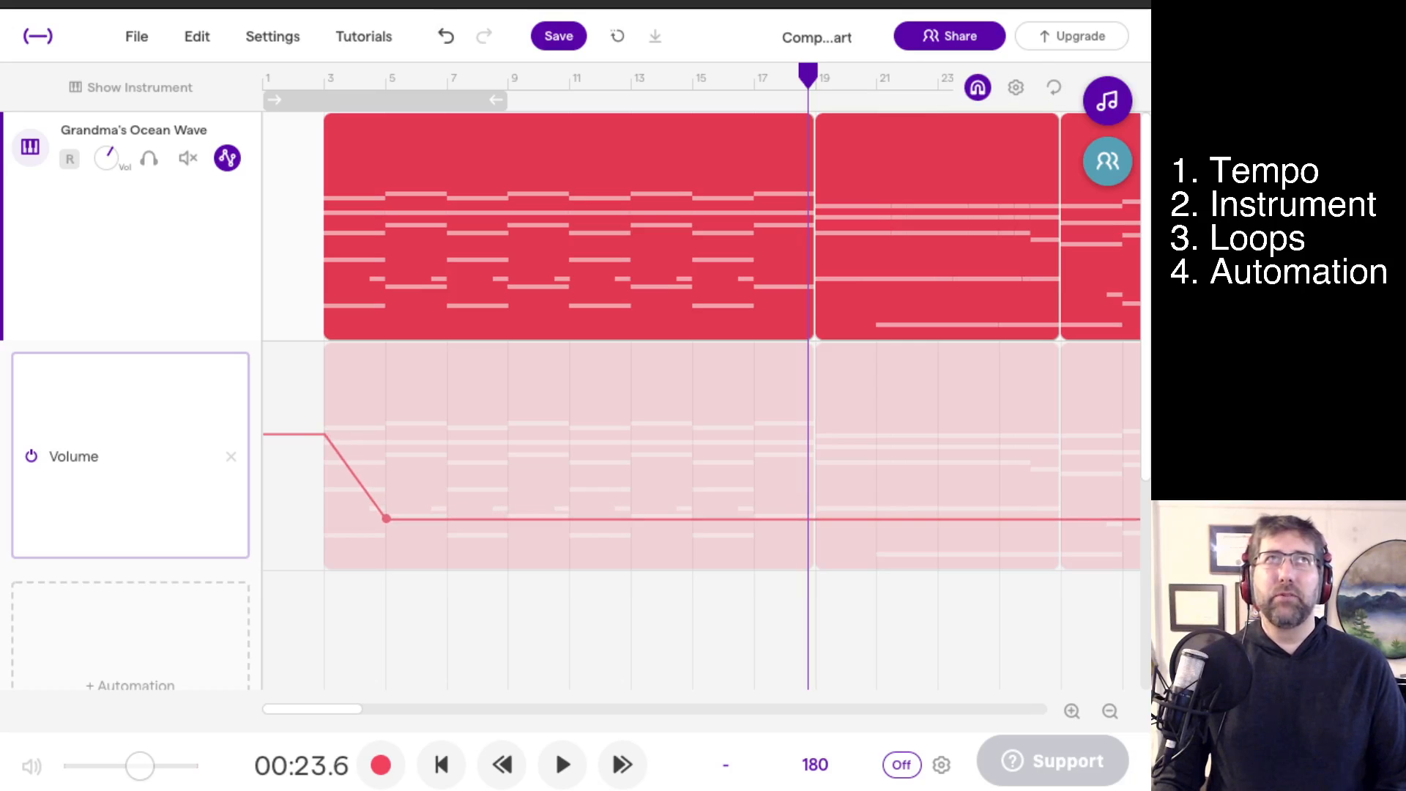
{"action": "left_click", "coordinate": [324, 77]}
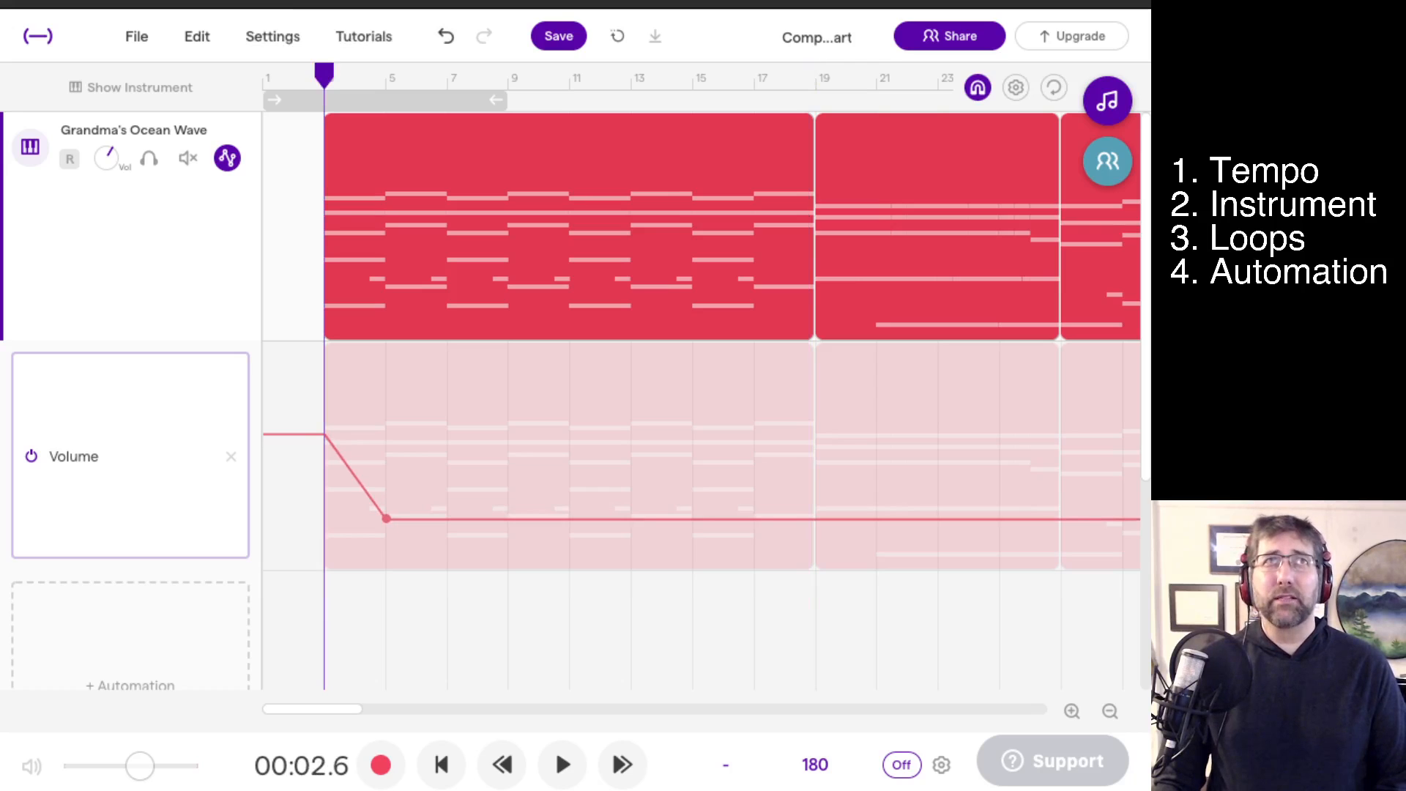
{"action": "key", "text": "space"}
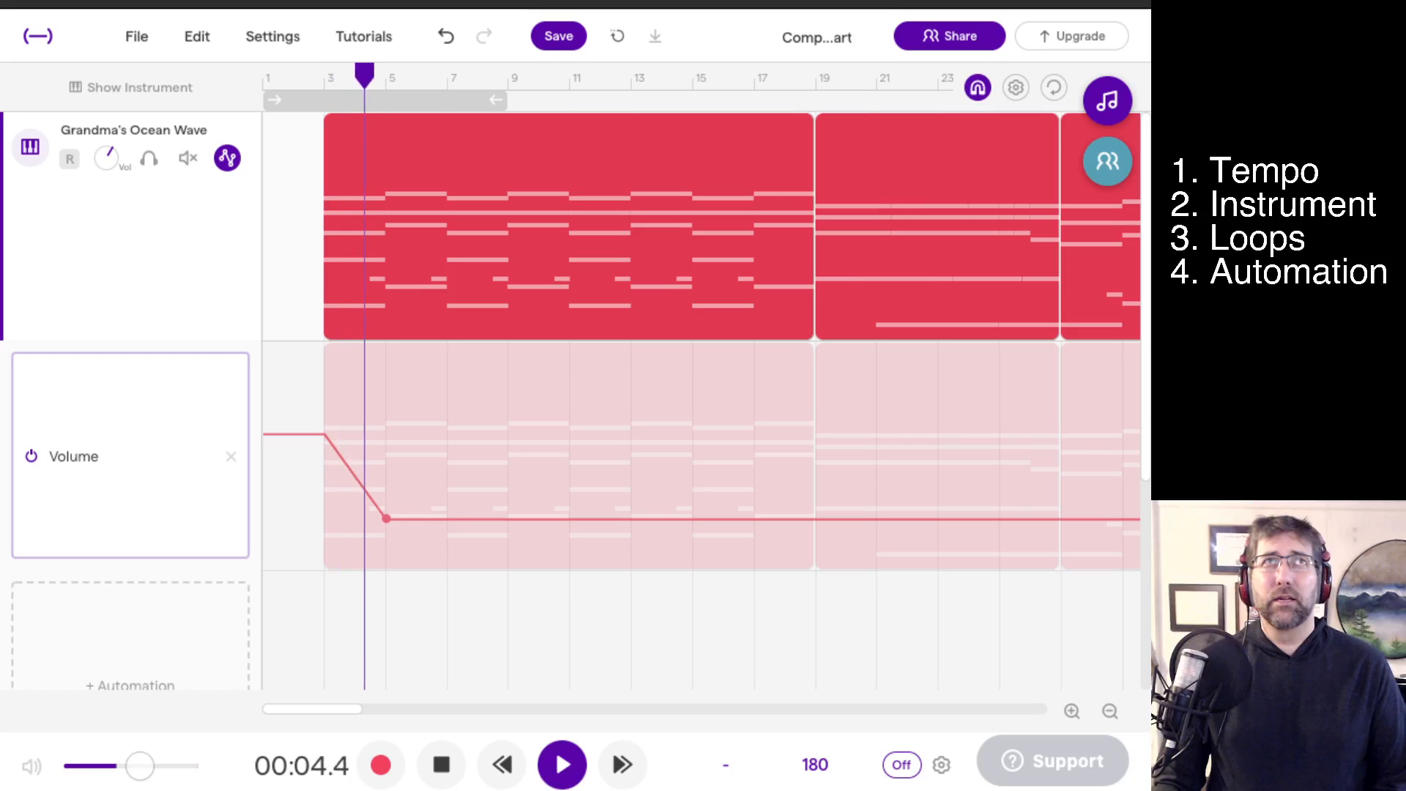
{"action": "key", "text": "space"}
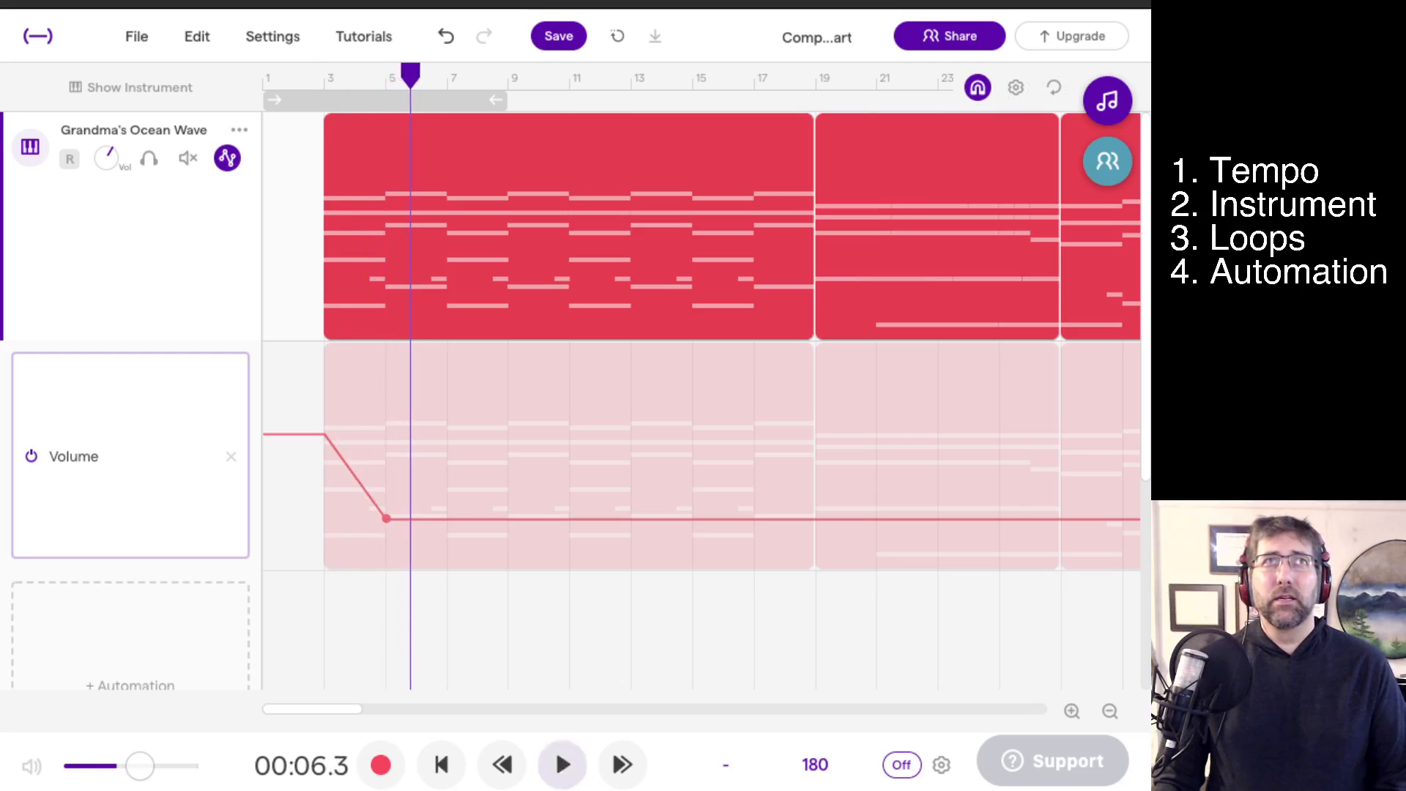
Lower the bar 5 volume point further, mute the Tasty Kit 05 track, and play again from bar 3.
{"action": "left_click_drag", "start_coordinate": [385, 518], "coordinate": [386, 544]}
{"action": "scroll", "coordinate": [703, 399], "scroll_direction": "down", "scroll_amount": 5}
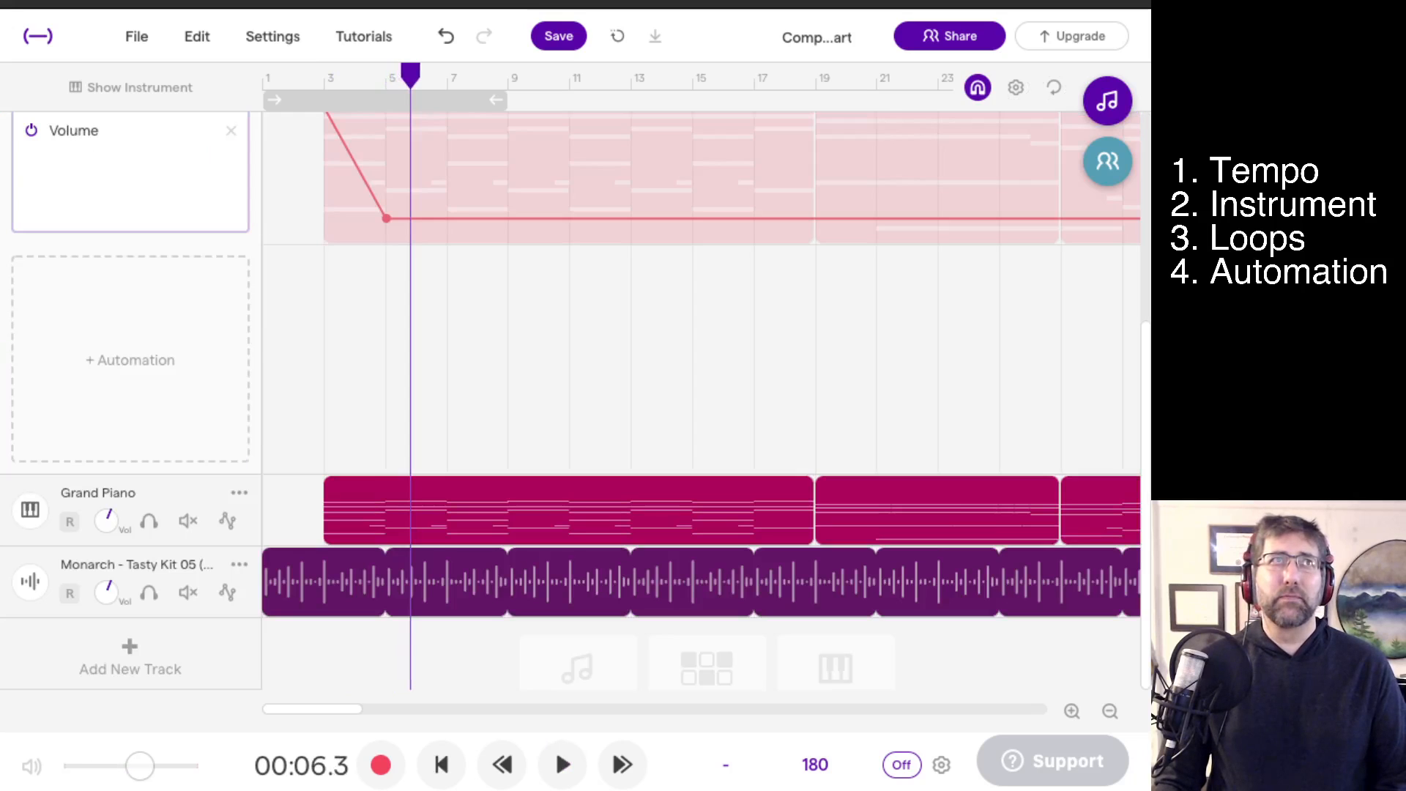
{"action": "left_click", "coordinate": [188, 592]}
{"action": "scroll", "coordinate": [188, 593], "scroll_direction": "up", "scroll_amount": 5}
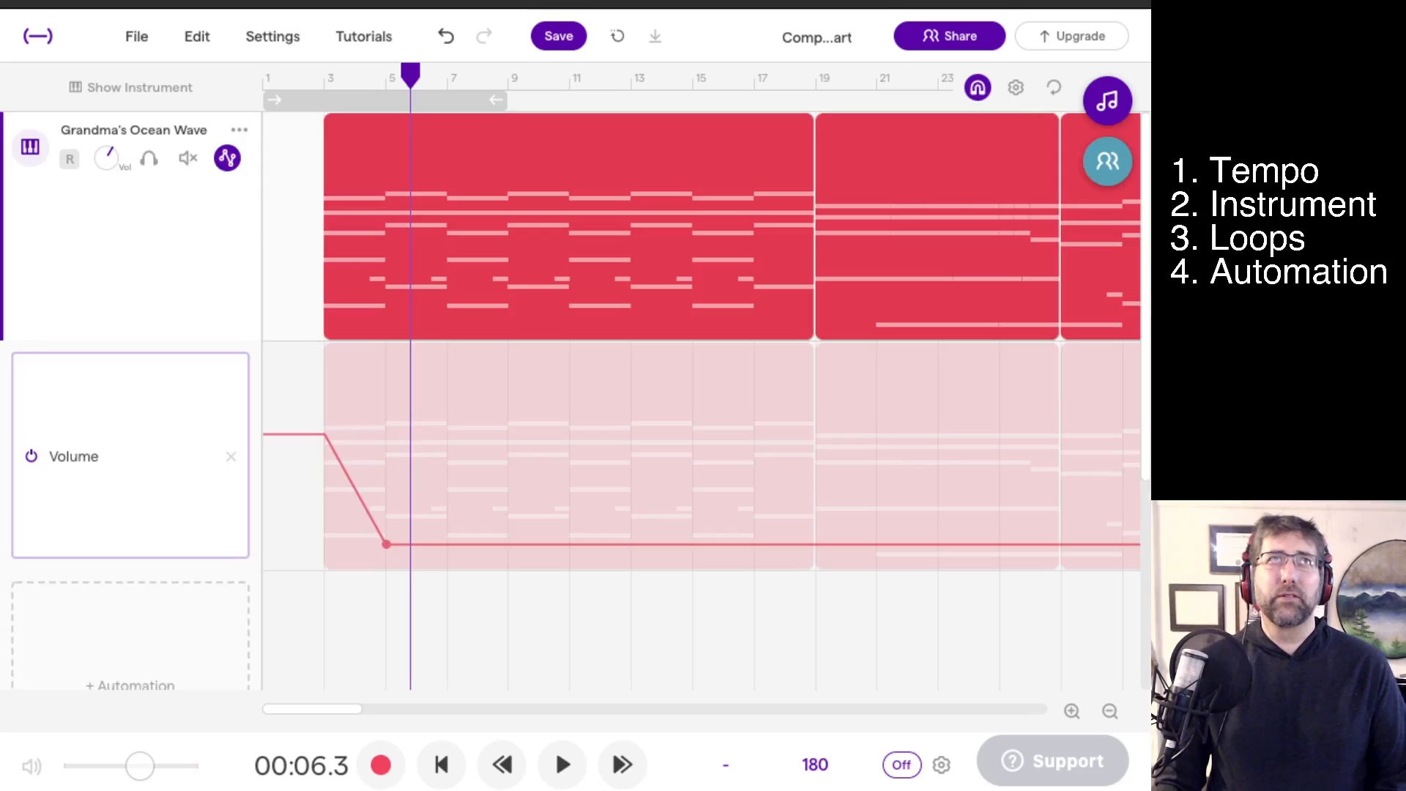
{"action": "left_click", "coordinate": [325, 77]}
{"action": "key", "text": "space"}
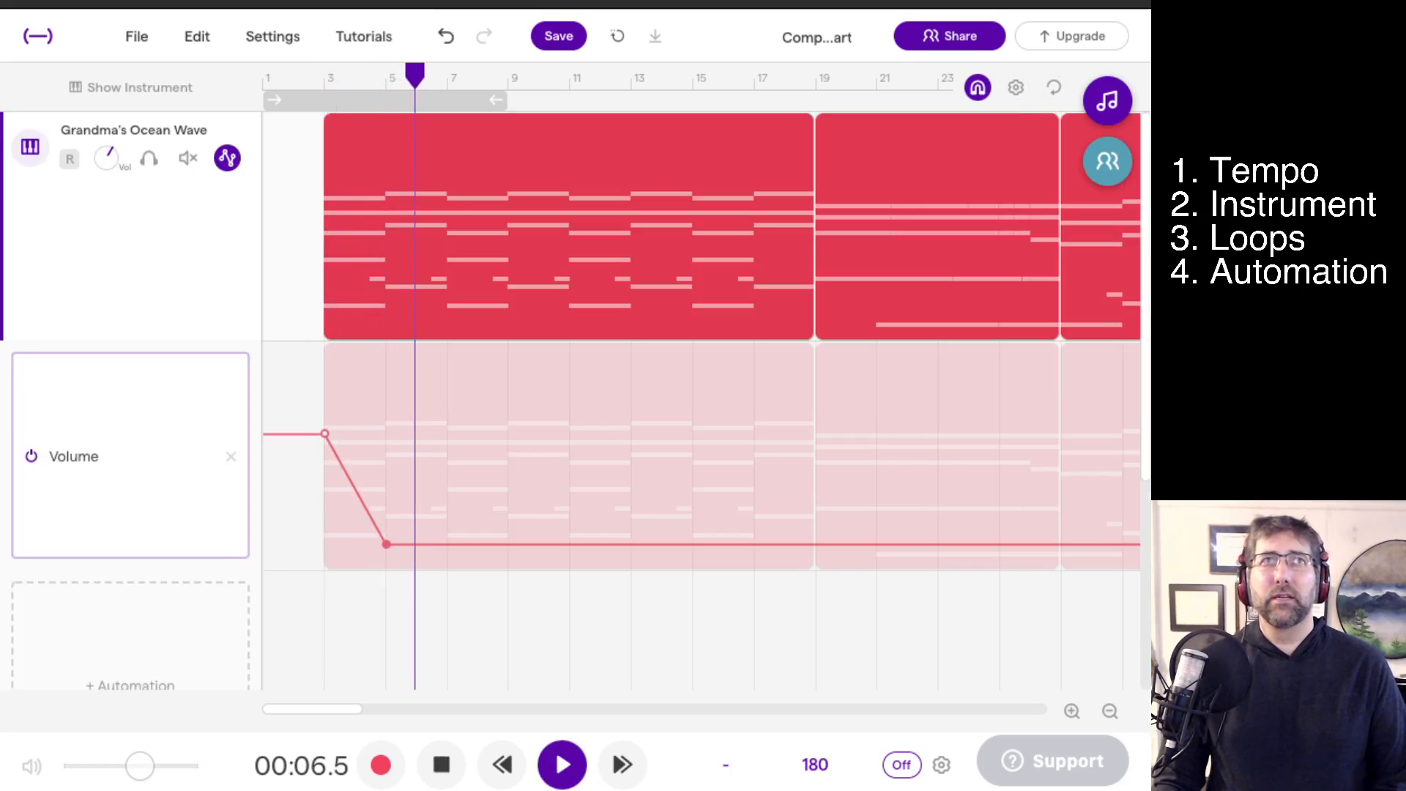
Drop the bar 5 volume point to the minimum during playback, stop, and mute the Grand Piano track.
{"action": "left_click_drag", "start_coordinate": [386, 544], "coordinate": [386, 566]}
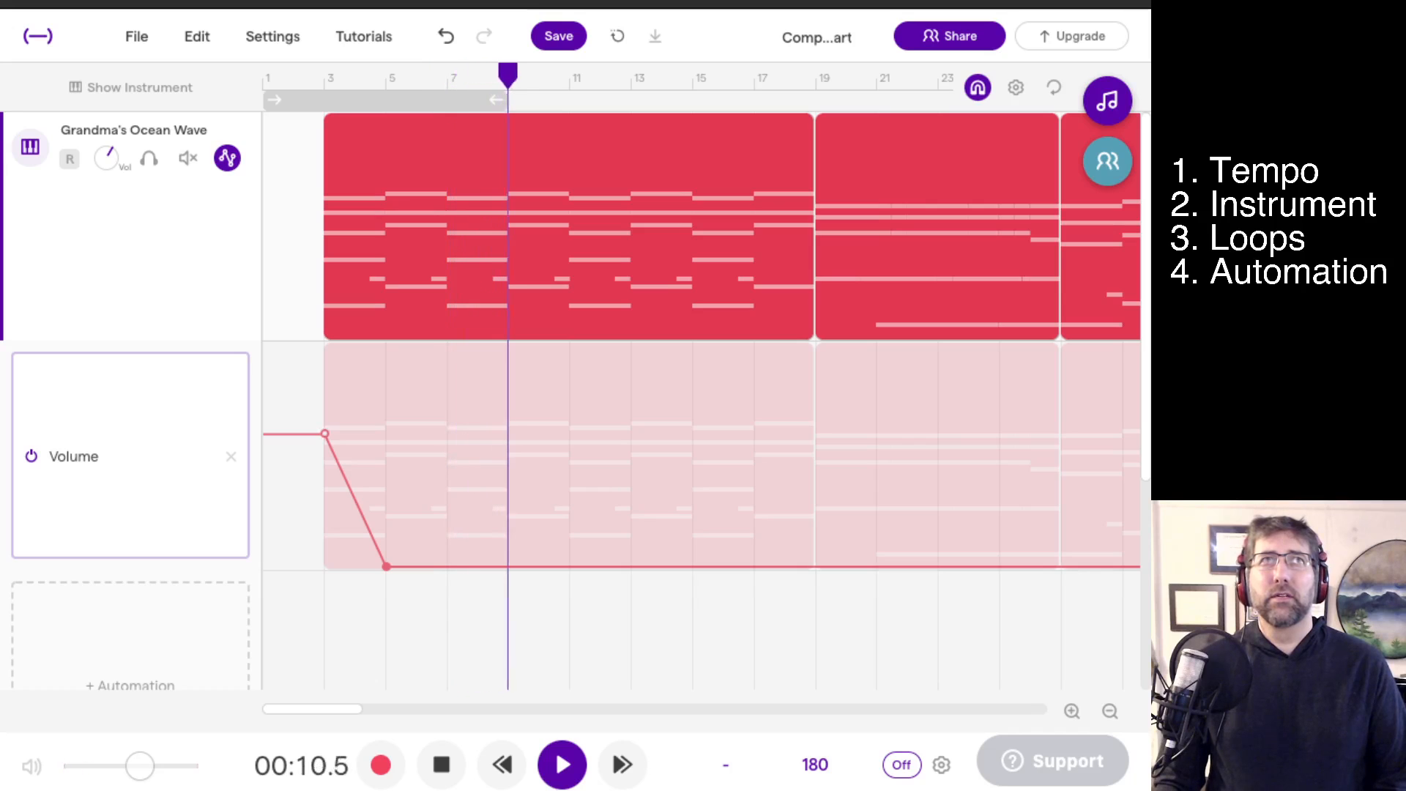
{"action": "key", "text": "space"}
{"action": "scroll", "coordinate": [703, 399], "scroll_direction": "down", "scroll_amount": 4}
{"action": "left_click", "coordinate": [188, 520]}
{"action": "scroll", "coordinate": [188, 520], "scroll_direction": "up", "scroll_amount": 4}
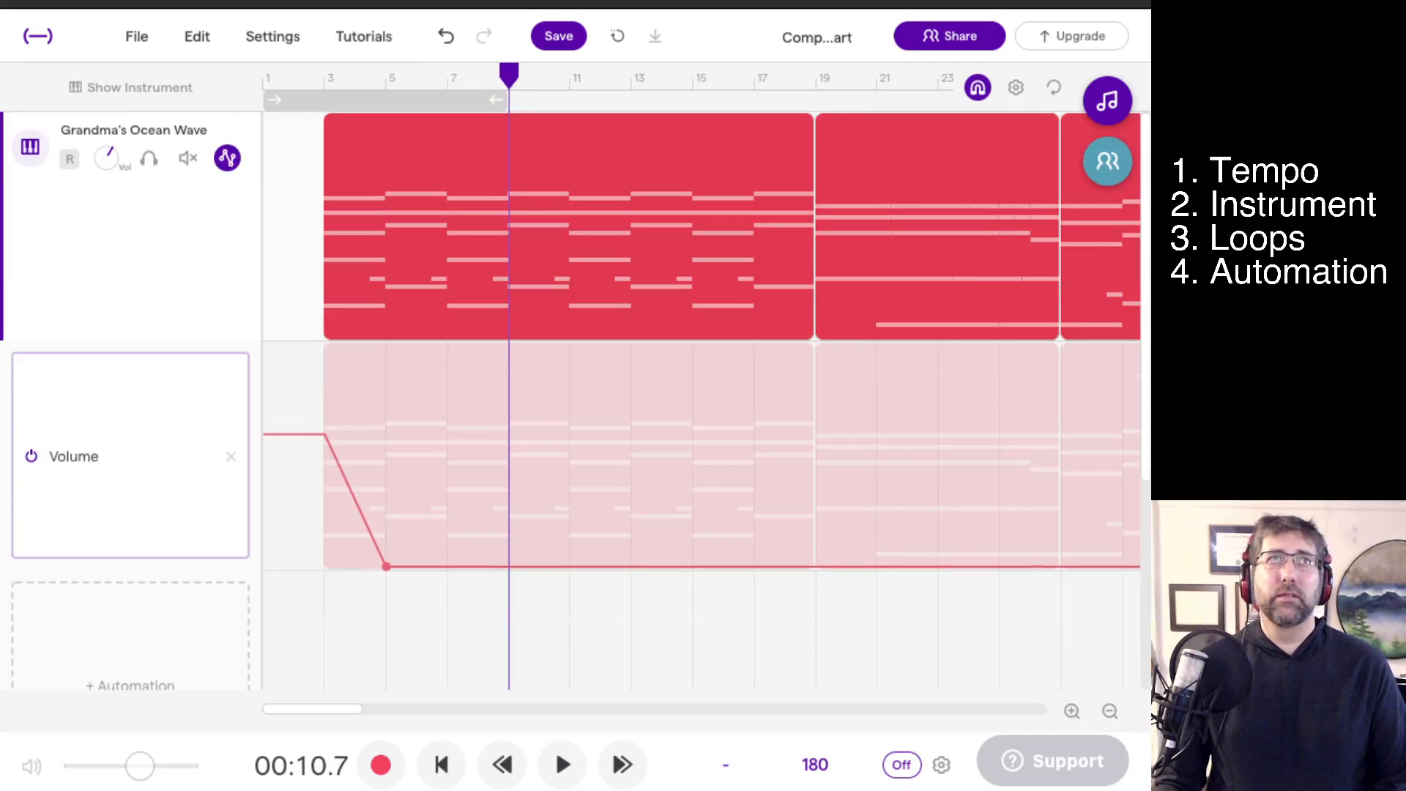
Raise the bar 5 volume point back to a low but audible level and play the fade from bar 3.
{"action": "left_click_drag", "start_coordinate": [385, 566], "coordinate": [386, 518]}
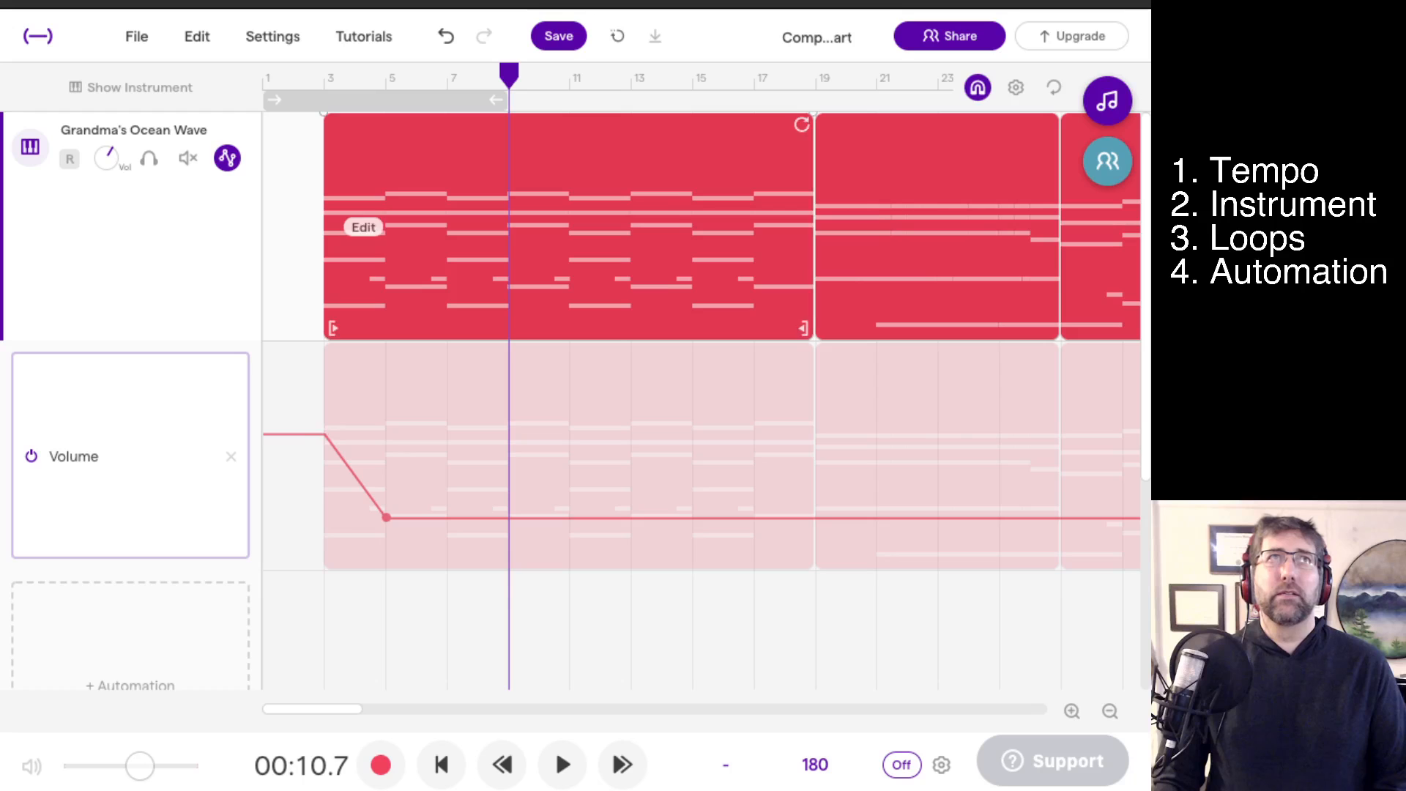
{"action": "left_click", "coordinate": [325, 79]}
{"action": "key", "text": "space"}
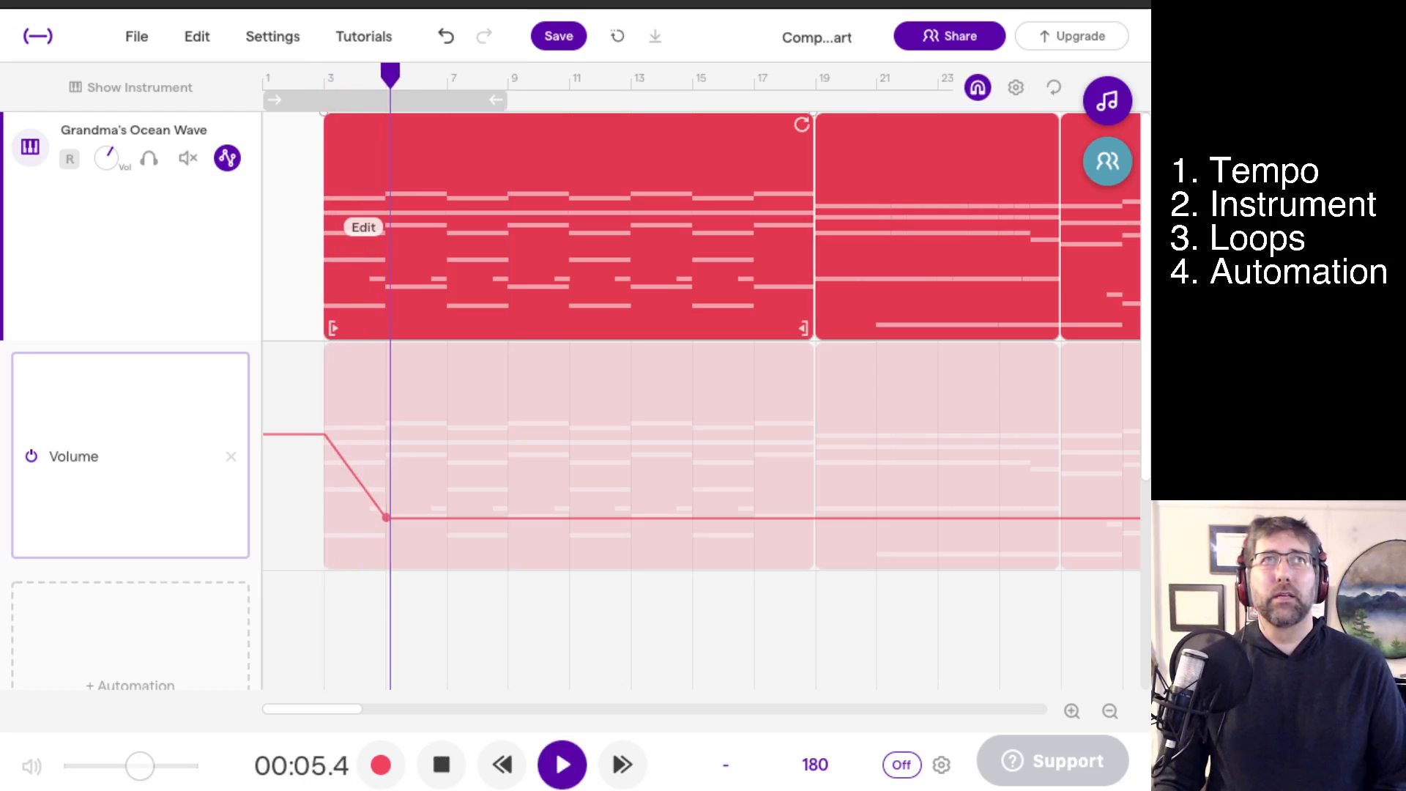
{"action": "key", "text": "space"}
Extend the volume curve with a high point at bar 7, a low point at bar 9, and a higher point at bar 11.
{"action": "left_click_drag", "start_coordinate": [447, 518], "coordinate": [447, 420]}
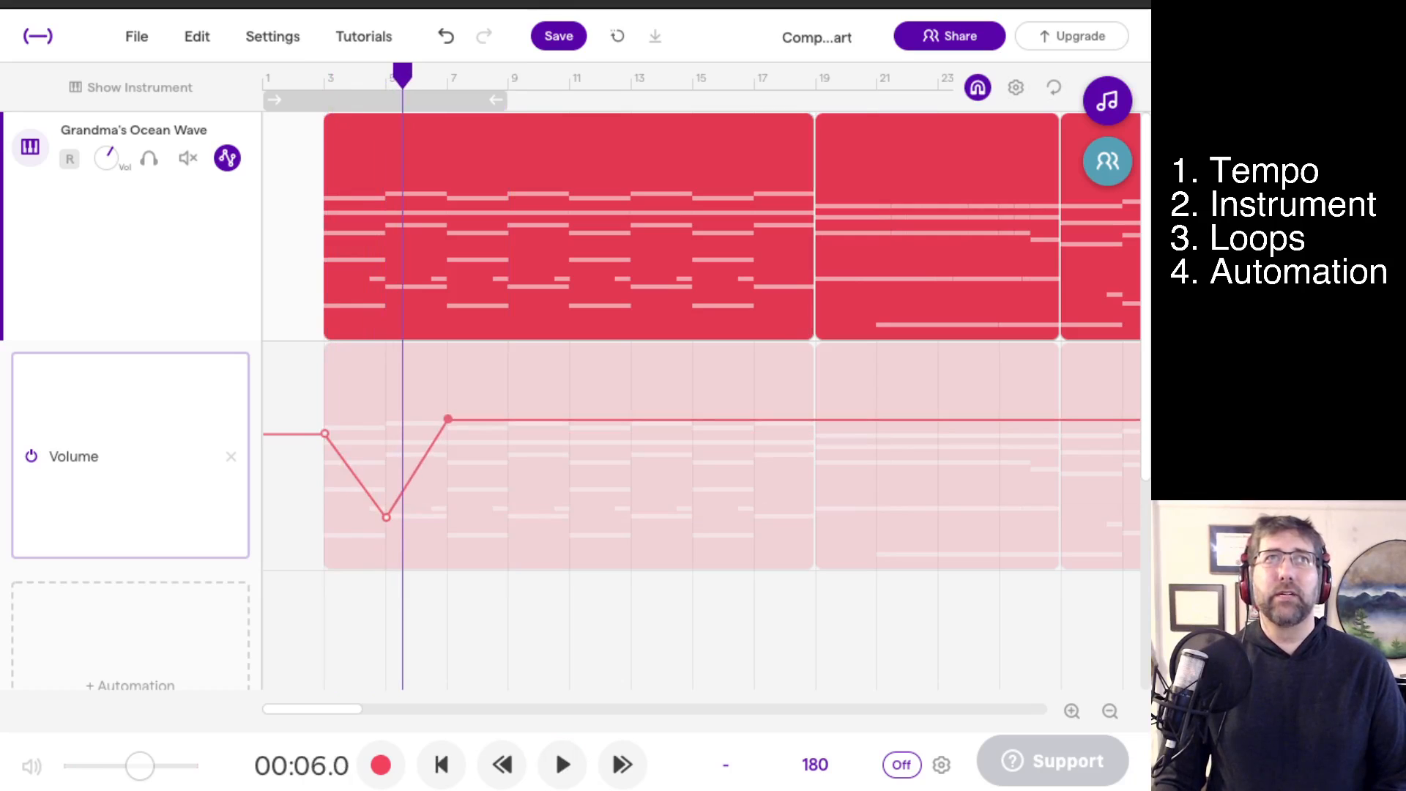
{"action": "key", "text": "space"}
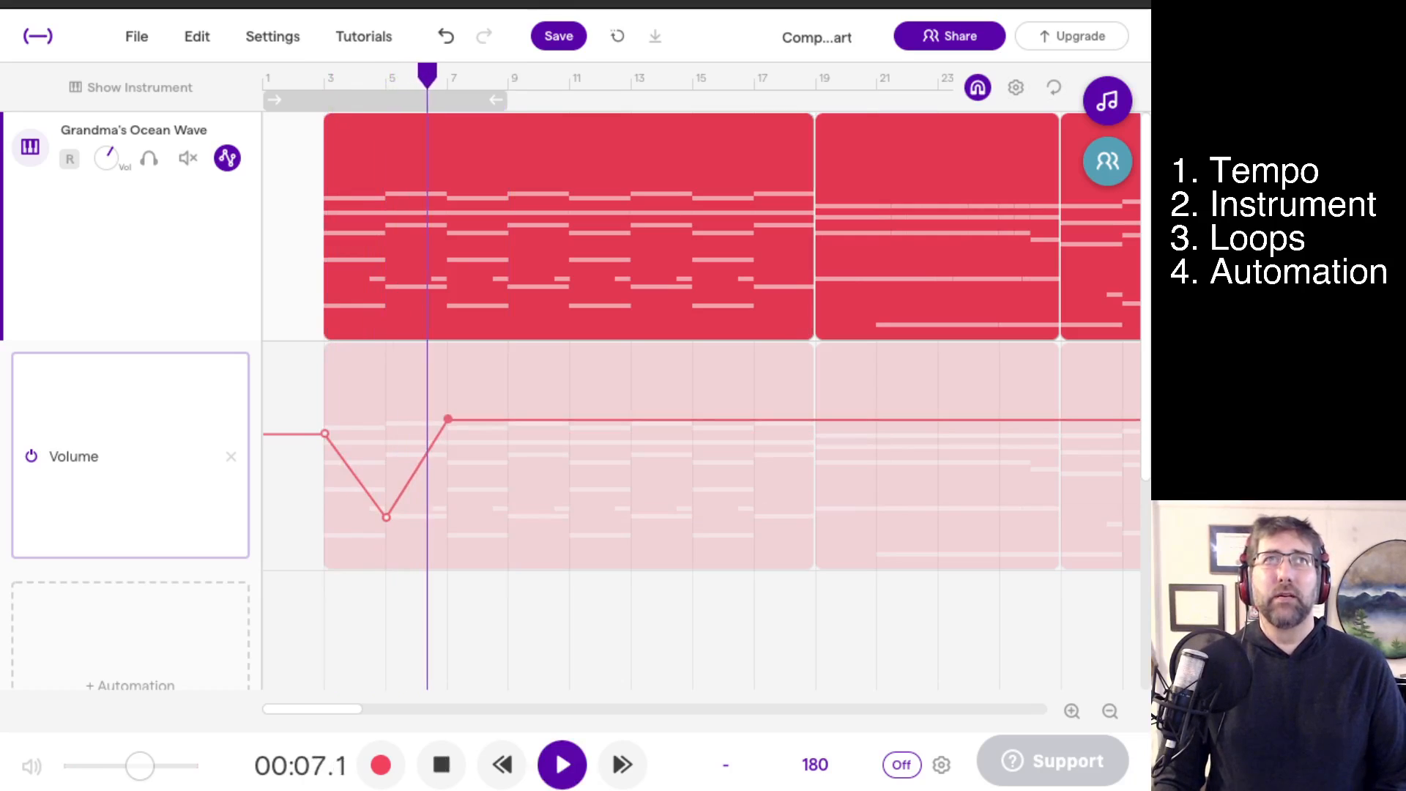
{"action": "left_click_drag", "start_coordinate": [507, 420], "coordinate": [569, 438]}
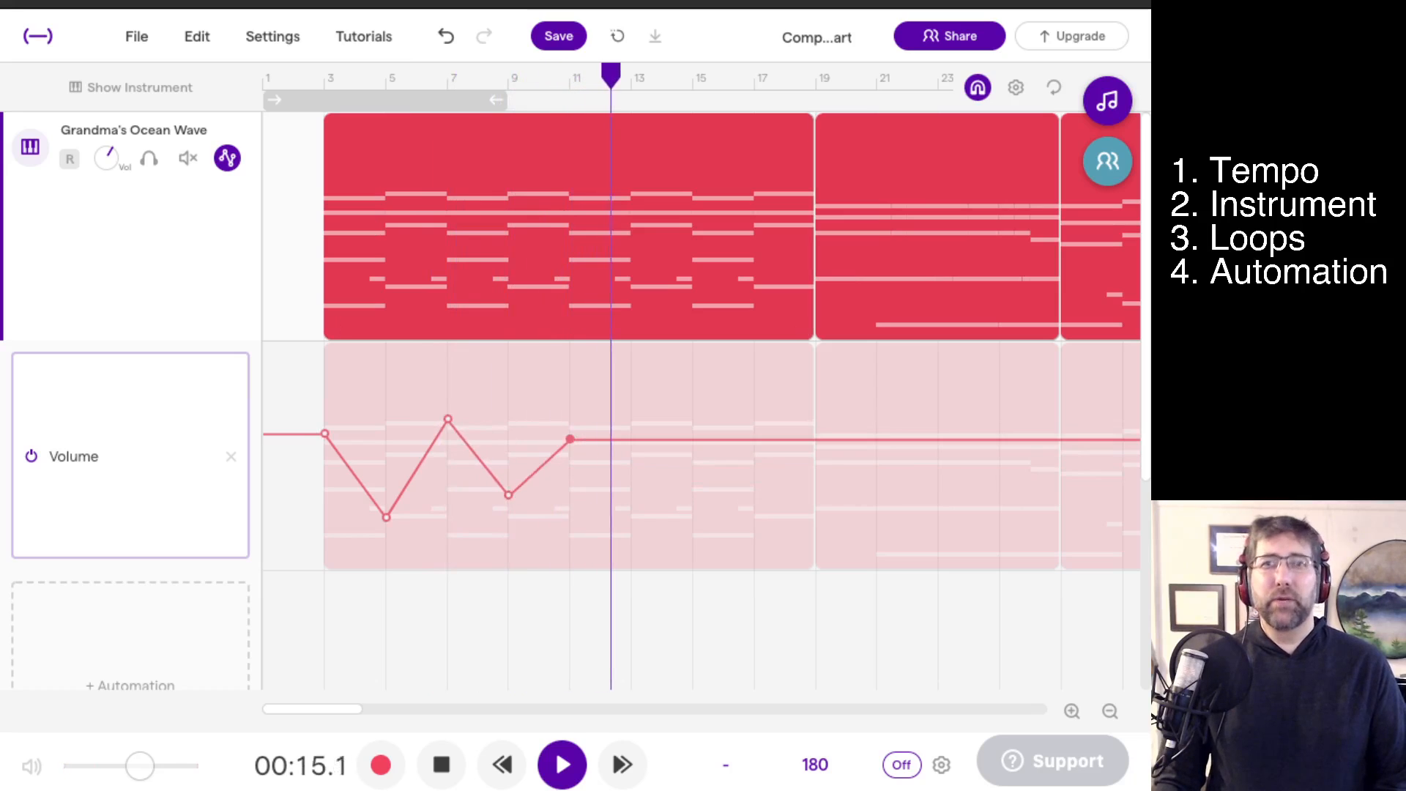
With snapping turned off, add closely spaced zigzag volume points between bars 11 and 13, and play the result from bar 9.
{"action": "key", "text": "space"}
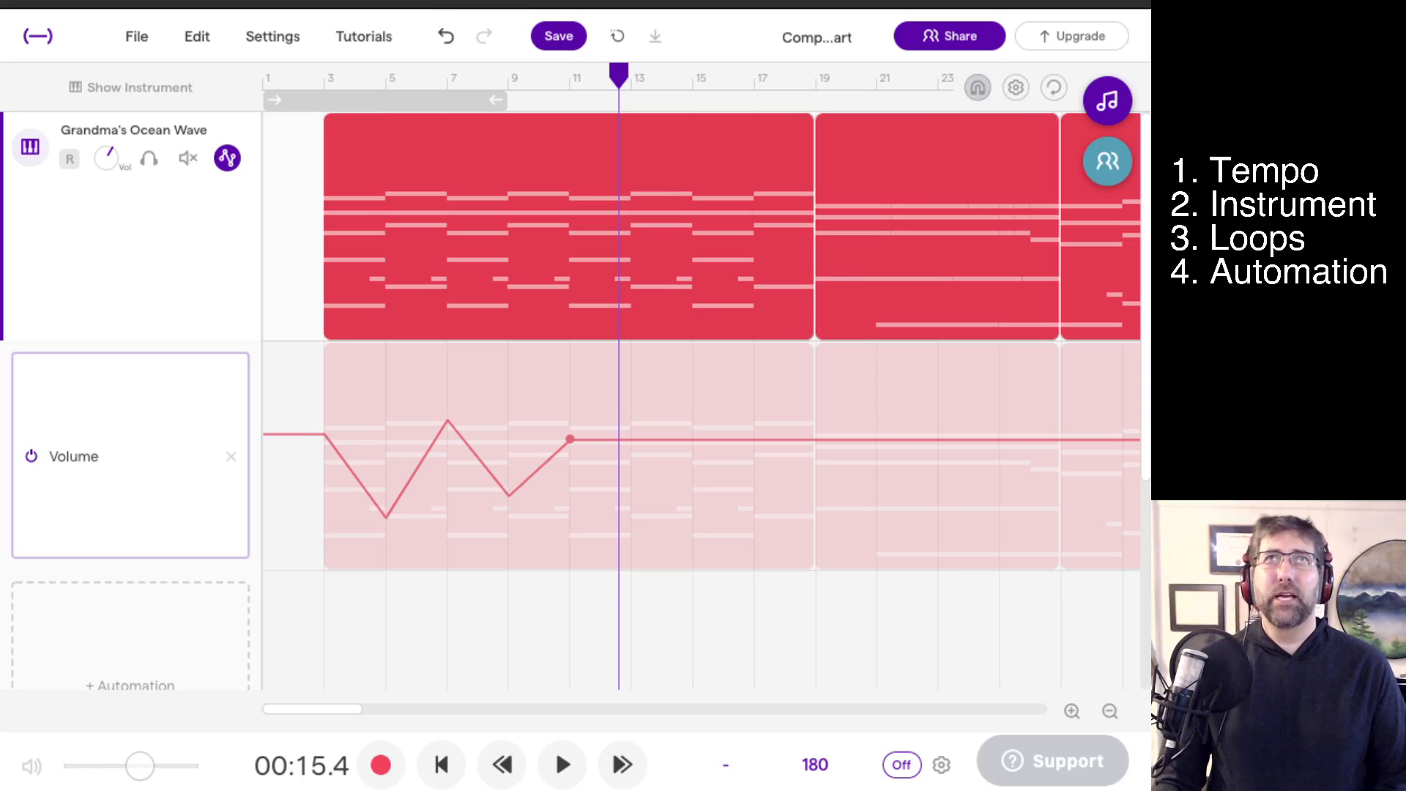
{"action": "left_click", "coordinate": [596, 440]}
{"action": "left_click_drag", "start_coordinate": [597, 440], "coordinate": [630, 427]}
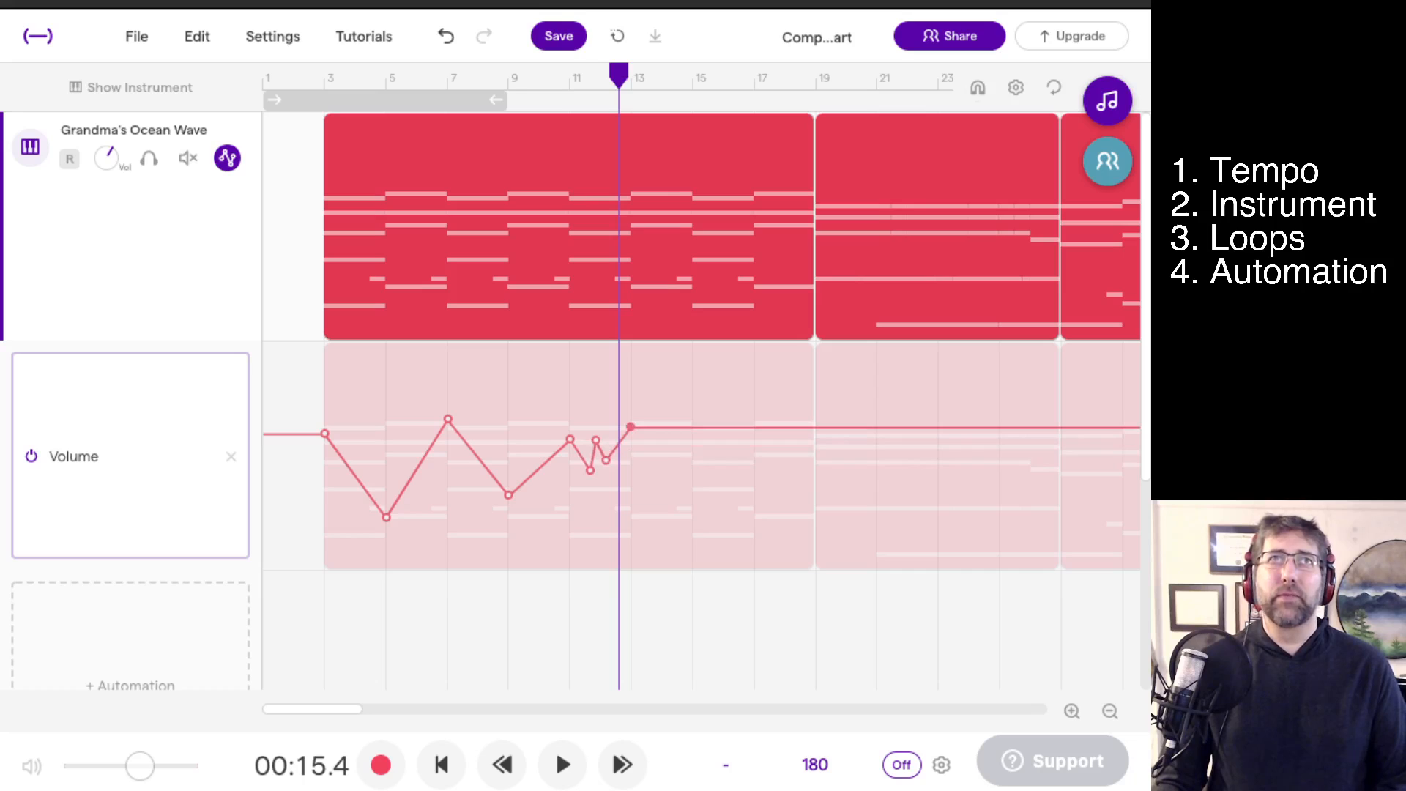
{"action": "left_click", "coordinate": [505, 77]}
{"action": "key", "text": "space"}
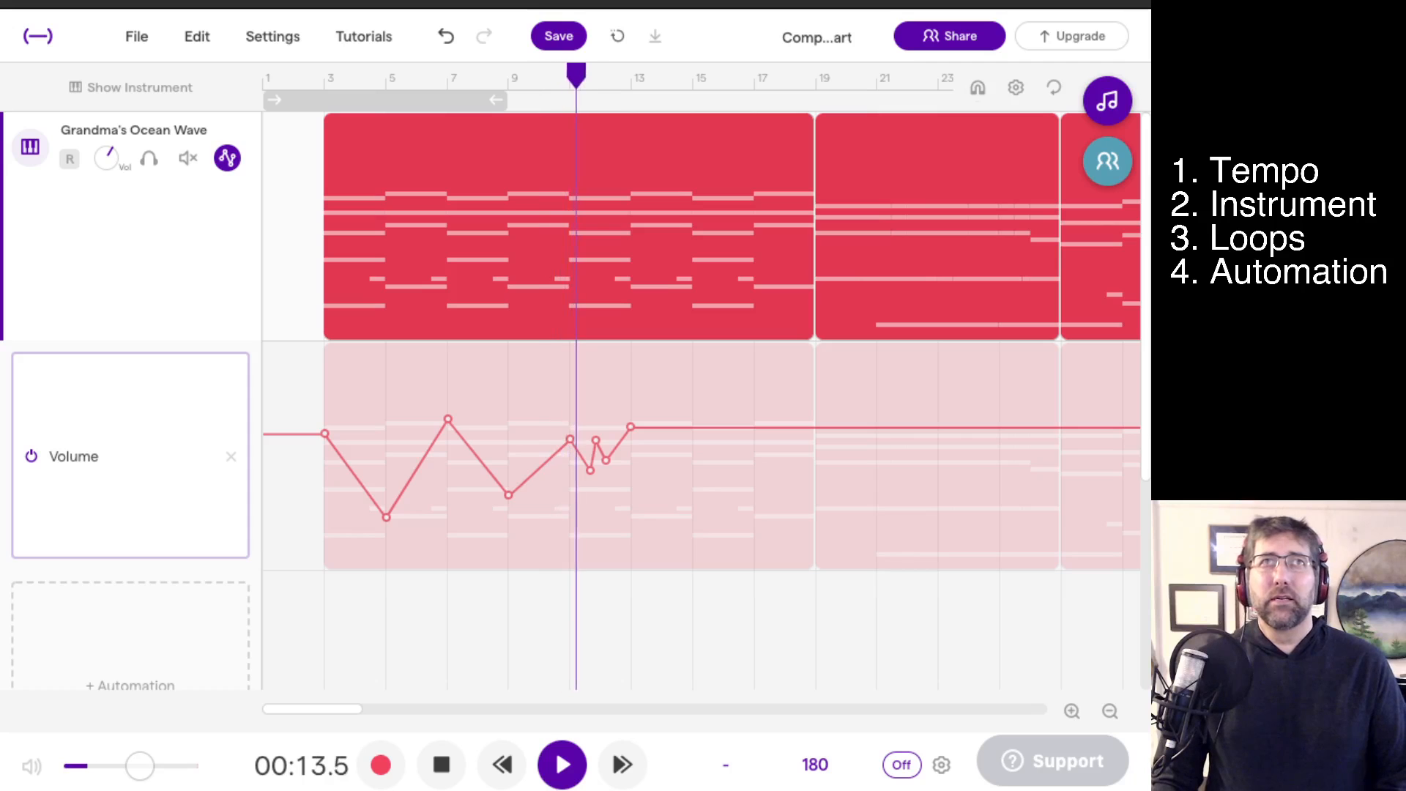
{"action": "key", "text": "space"}
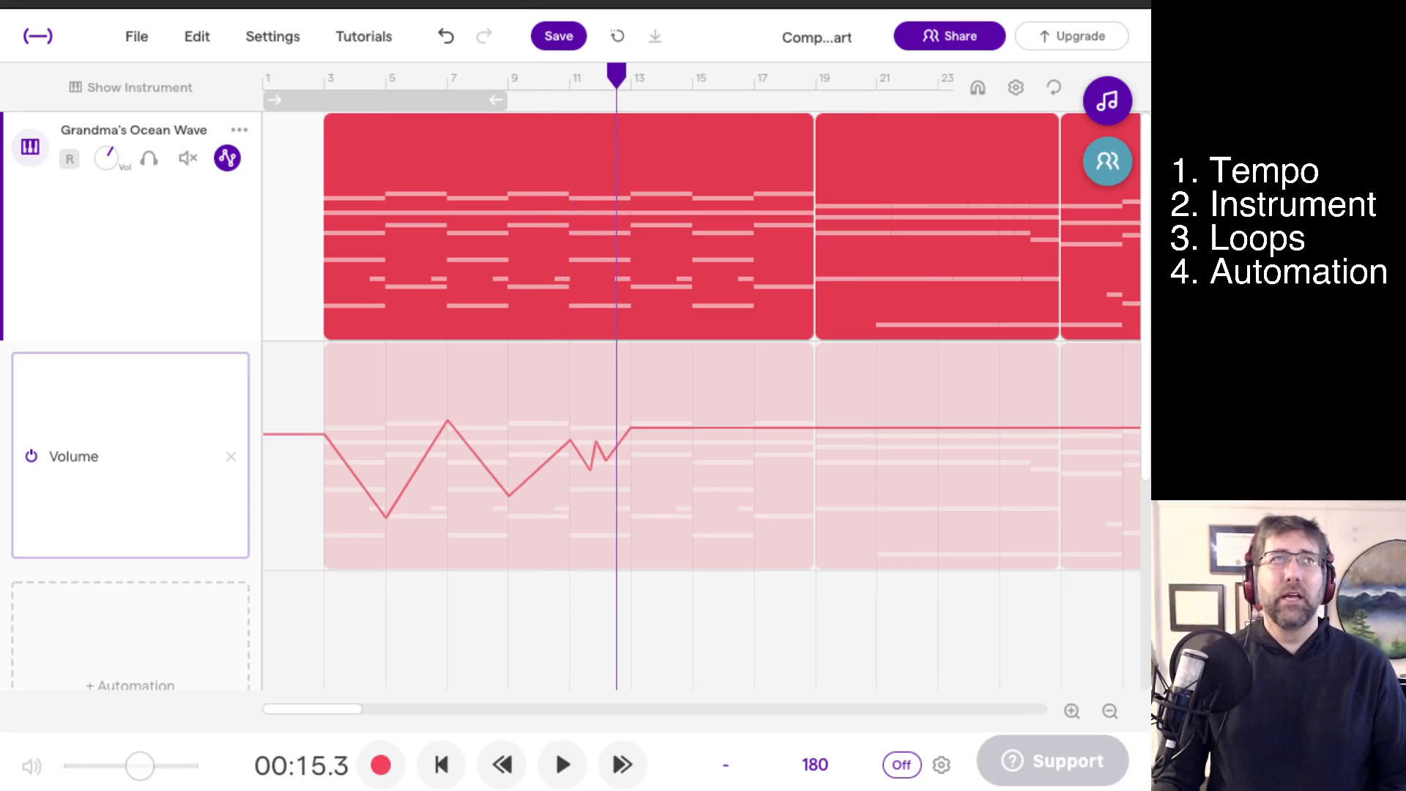
Add Pan automation to Grandma's Ocean Wave and swing it from one extreme at bar 3 to the other at bar 5 and back by bar 7.
{"action": "left_click", "coordinate": [130, 685]}
{"action": "left_click", "coordinate": [235, 647]}
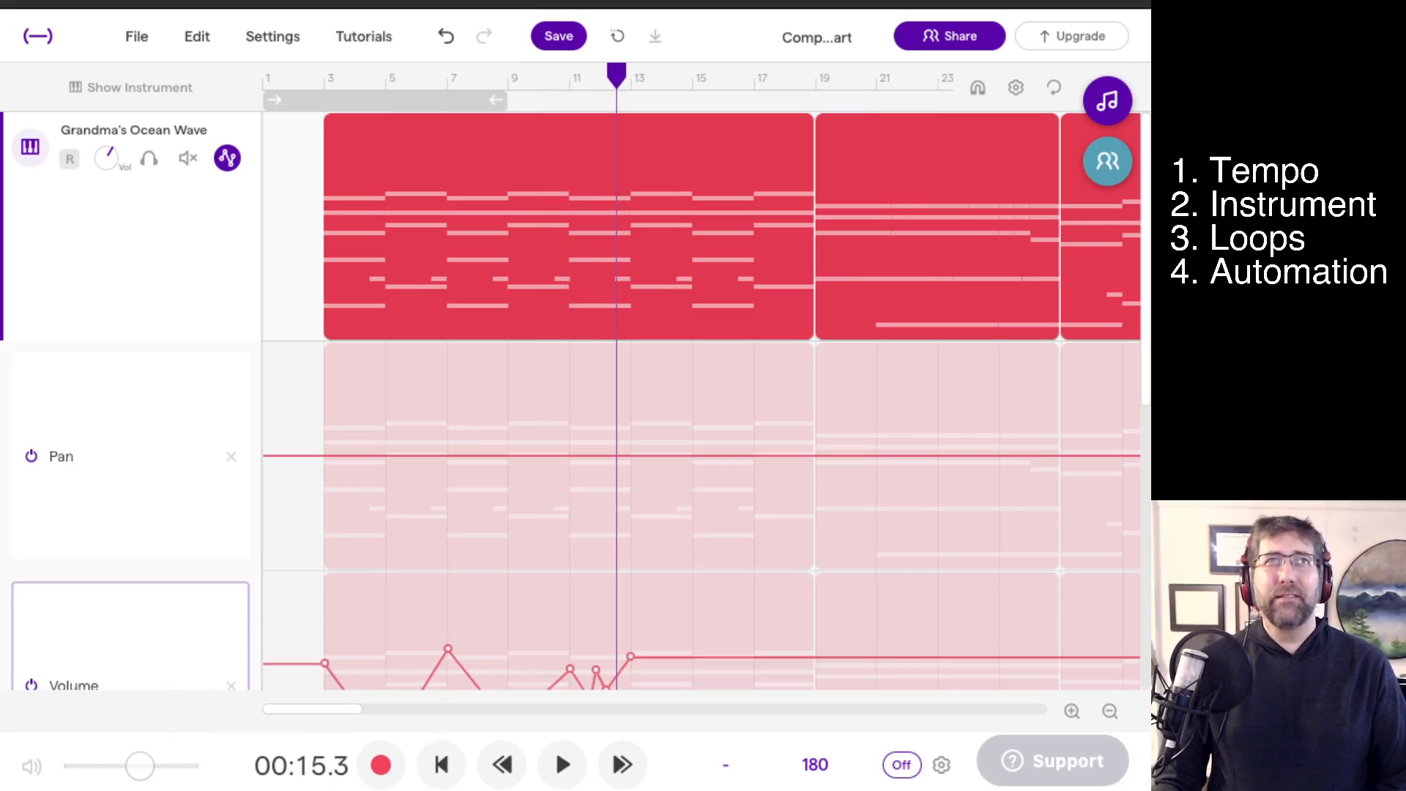
{"action": "left_click", "coordinate": [323, 456]}
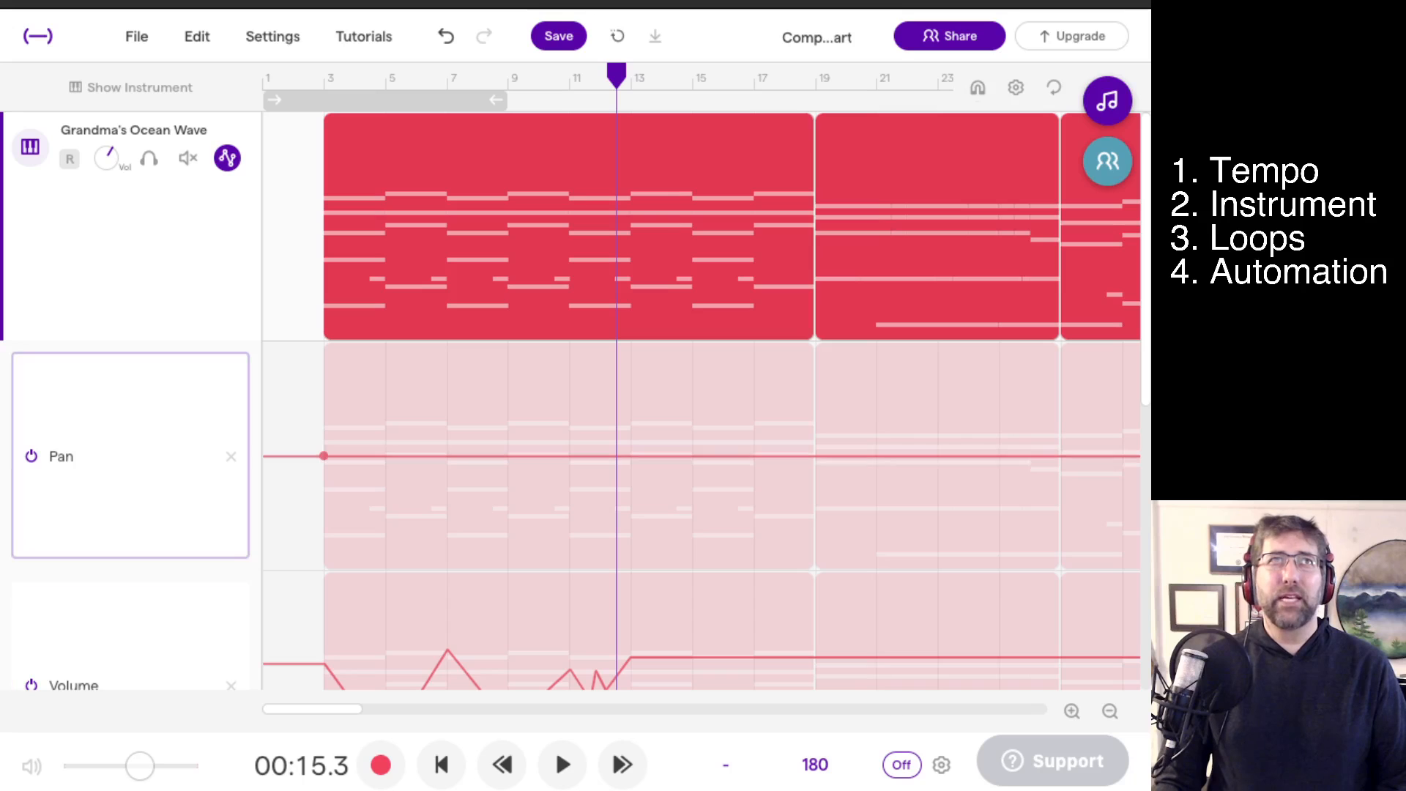
{"action": "left_click_drag", "start_coordinate": [323, 457], "coordinate": [390, 566]}
{"action": "left_click", "coordinate": [434, 566]}
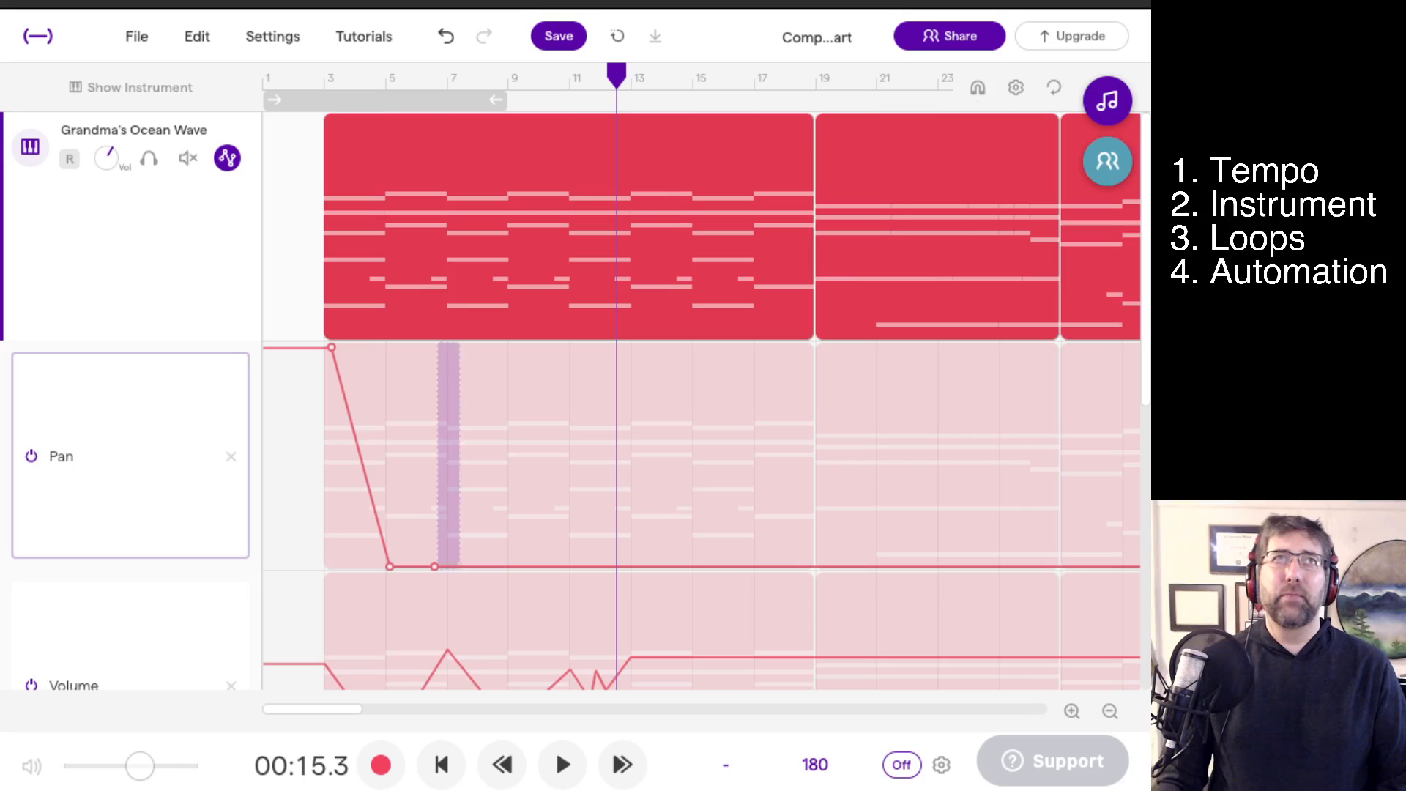
{"action": "left_click_drag", "start_coordinate": [435, 566], "coordinate": [448, 366]}
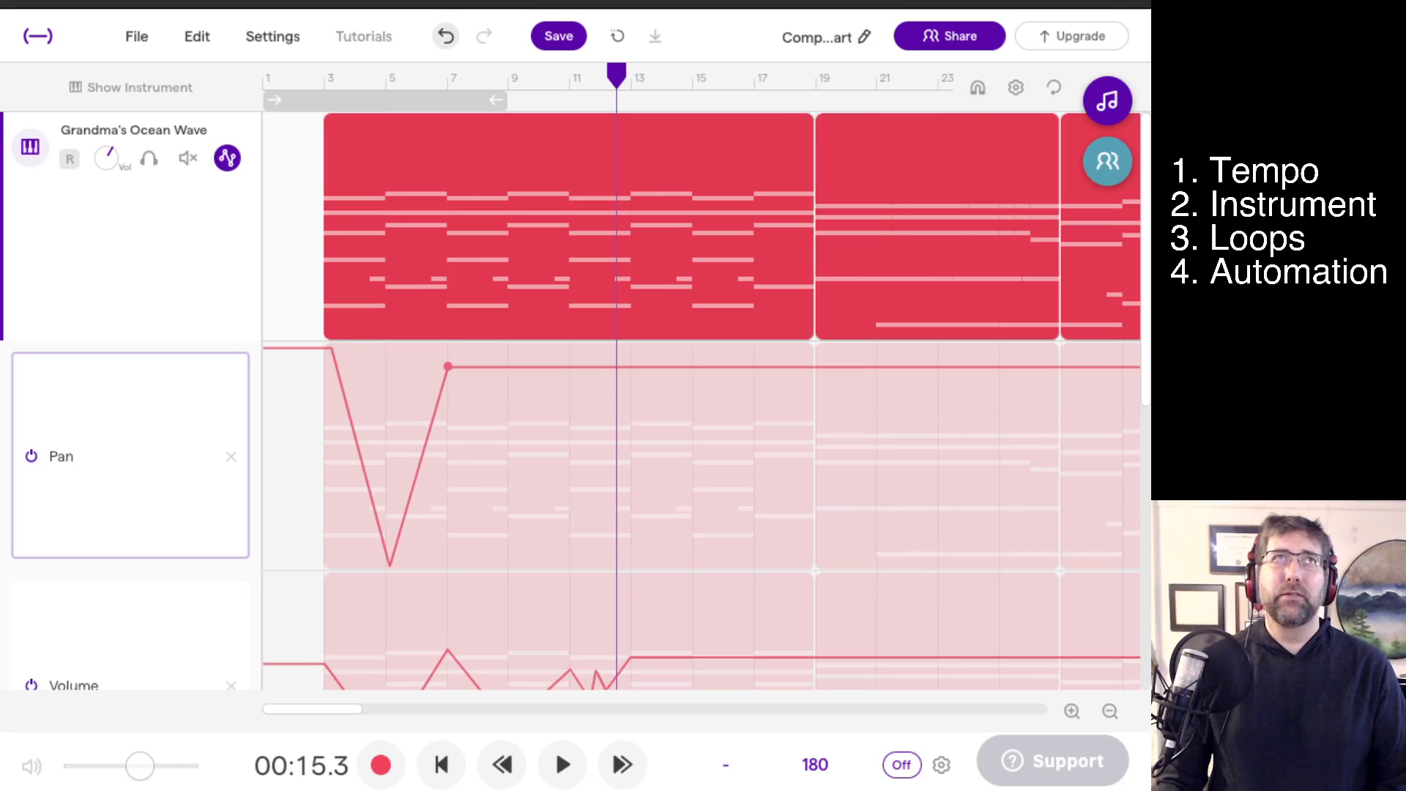
Play the panning and continue its zigzag with a low point near bar 9 and a high point near bar 11.
{"action": "key", "text": "space"}
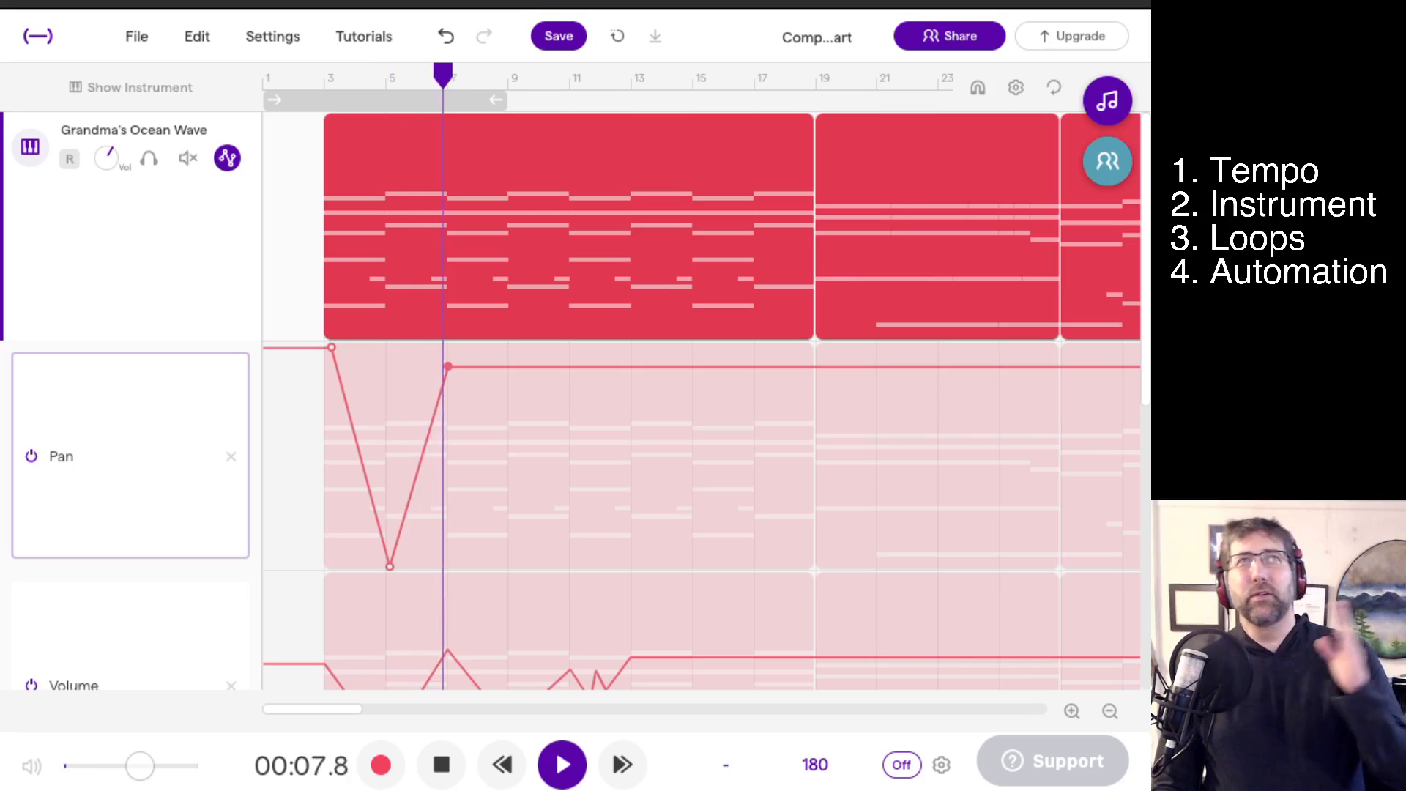
{"action": "left_click", "coordinate": [515, 372]}
{"action": "left_click_drag", "start_coordinate": [514, 372], "coordinate": [572, 354]}
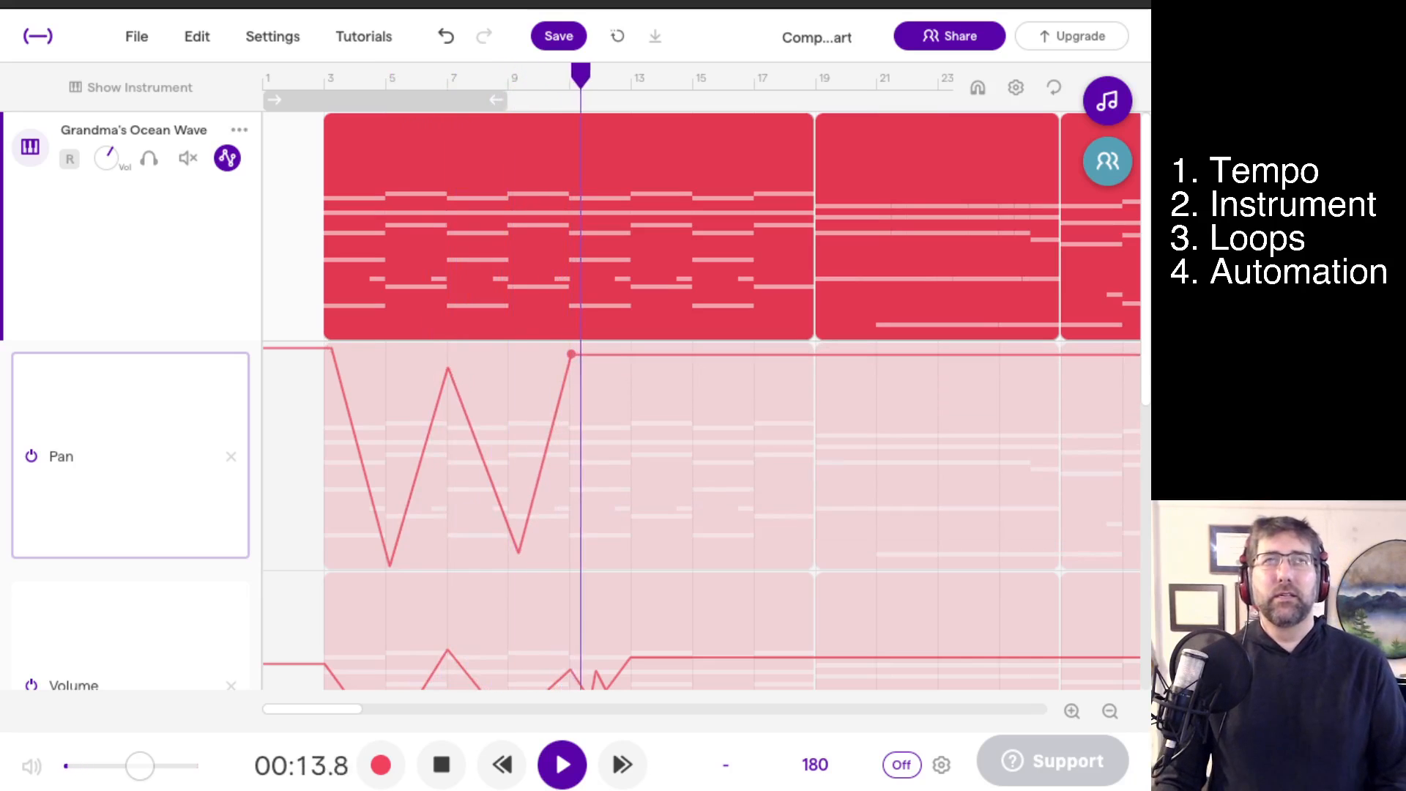
Stop playback and add Sweep automation to the Grandma's Ocean Wave track.
{"action": "key", "text": "space"}
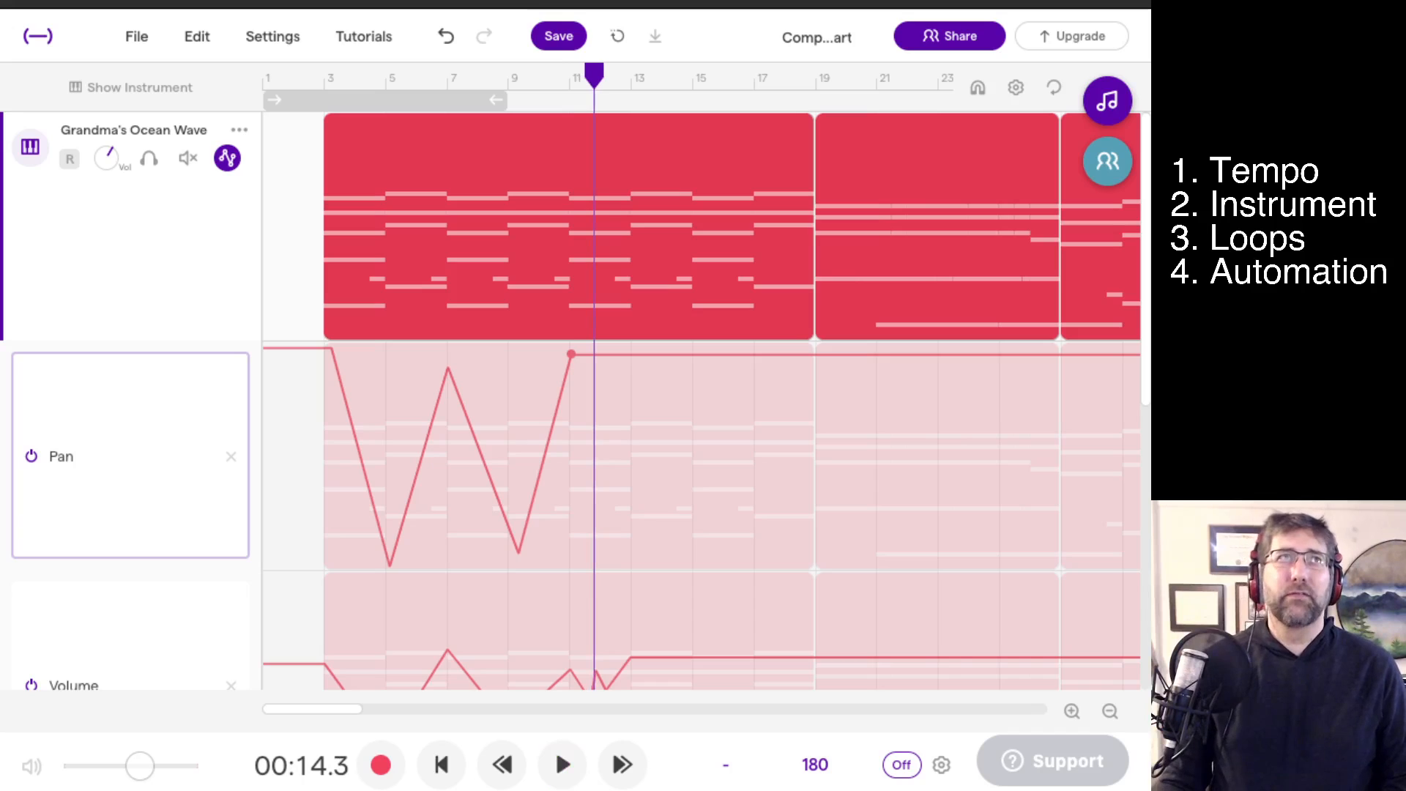
{"action": "scroll", "coordinate": [703, 399], "scroll_direction": "down", "scroll_amount": 5}
{"action": "left_click", "coordinate": [154, 559]}
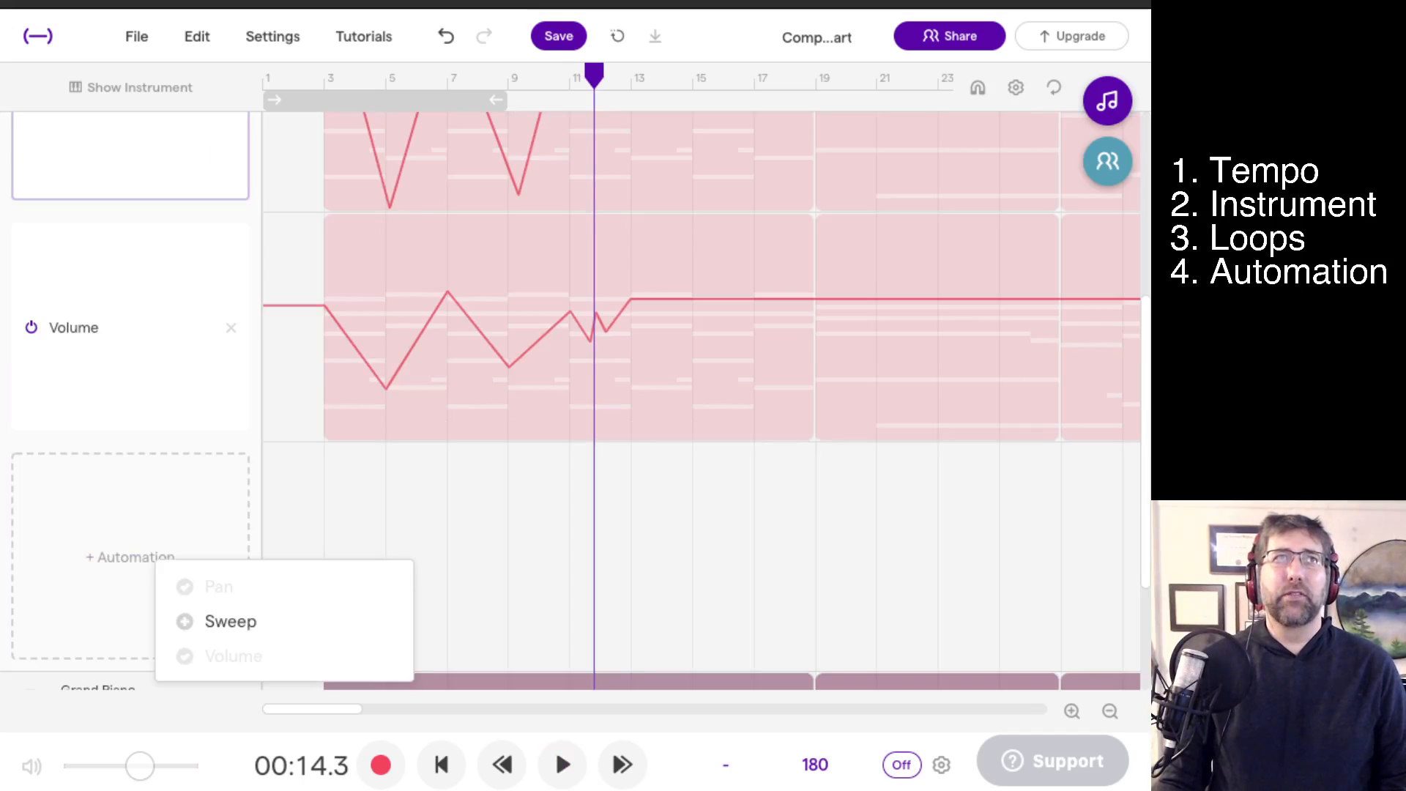
{"action": "left_click", "coordinate": [230, 621]}
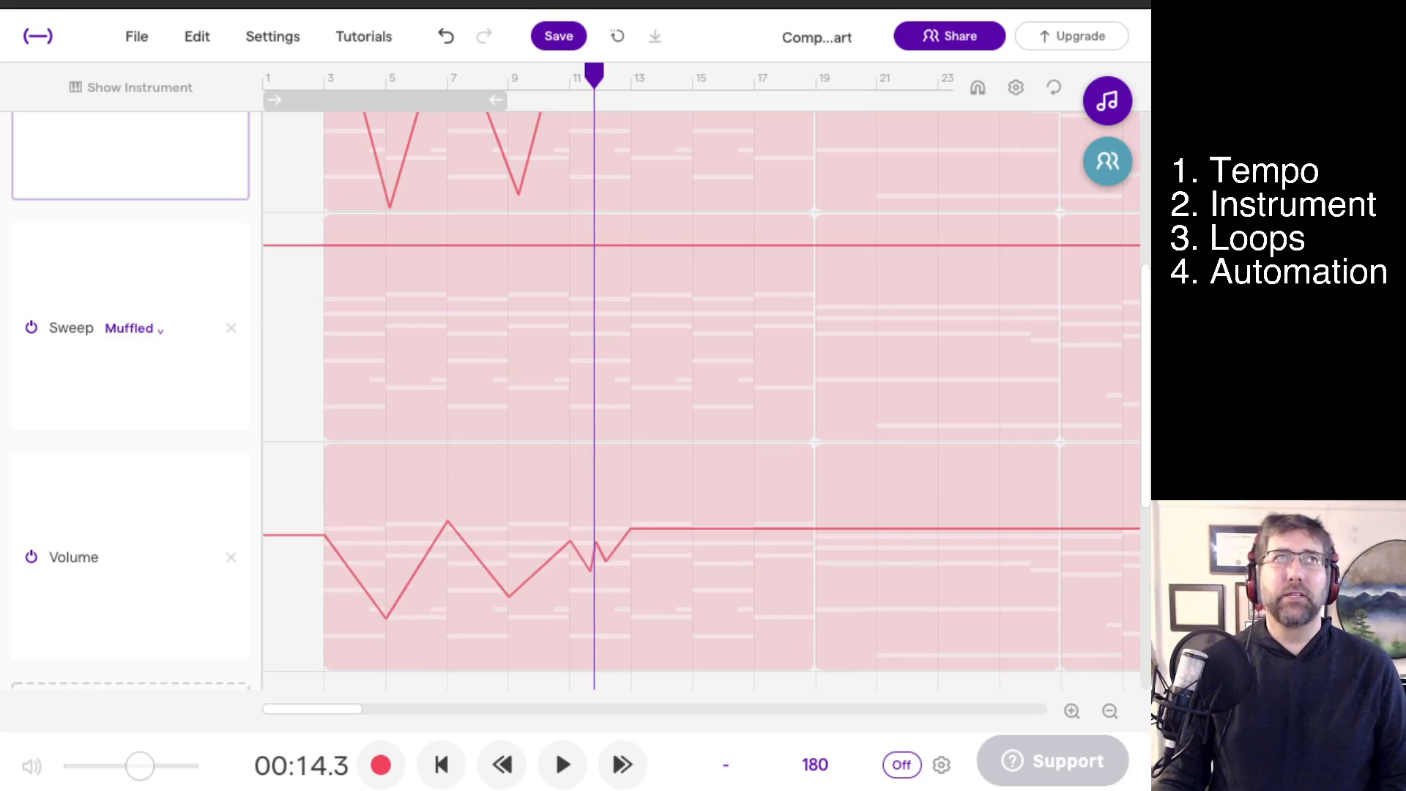
{"action": "scroll", "coordinate": [703, 399], "scroll_direction": "up", "scroll_amount": 5}
{"action": "scroll", "coordinate": [703, 399], "scroll_direction": "down", "scroll_amount": 10}
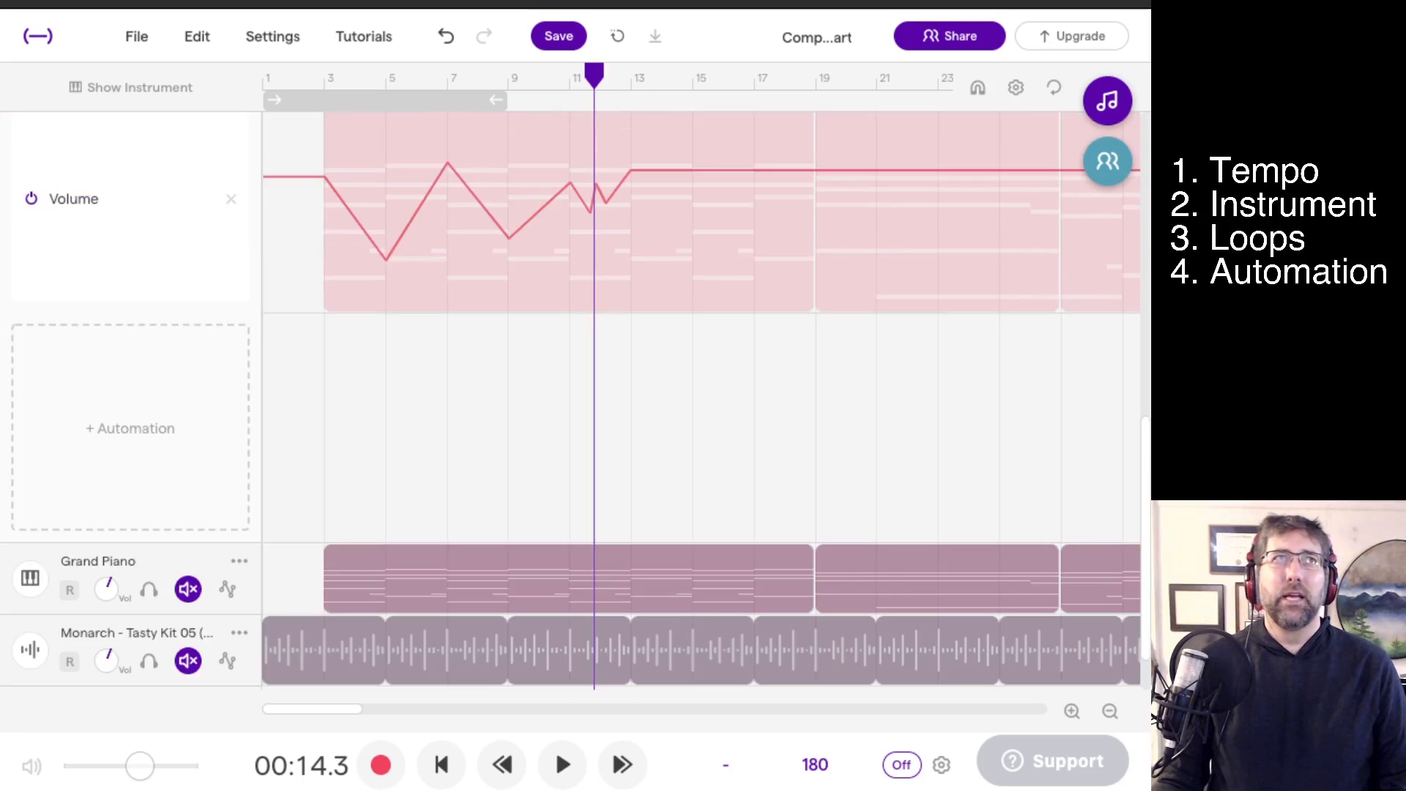
{"action": "scroll", "coordinate": [703, 399], "scroll_direction": "up", "scroll_amount": 10}
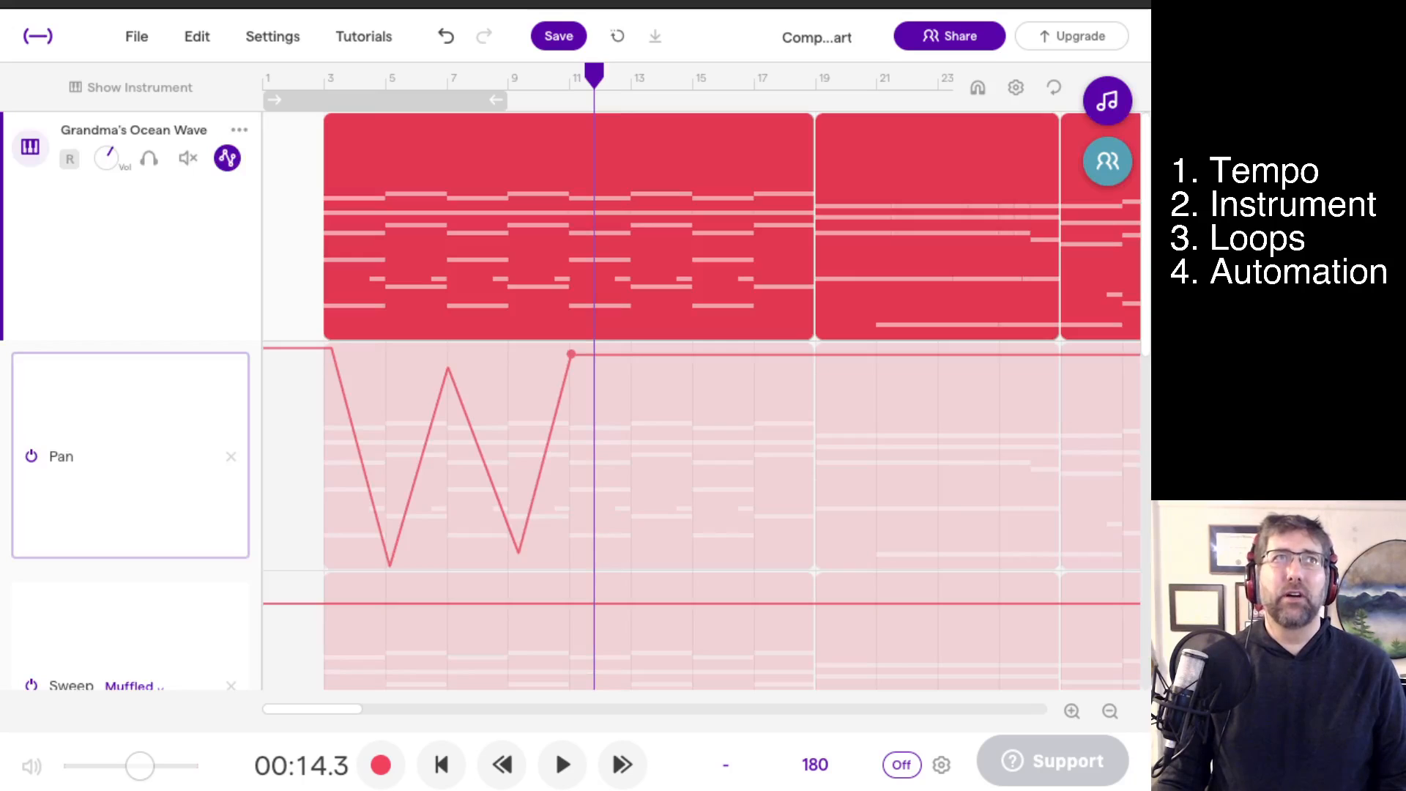
{"action": "scroll", "coordinate": [703, 399], "scroll_direction": "down", "scroll_amount": 5}
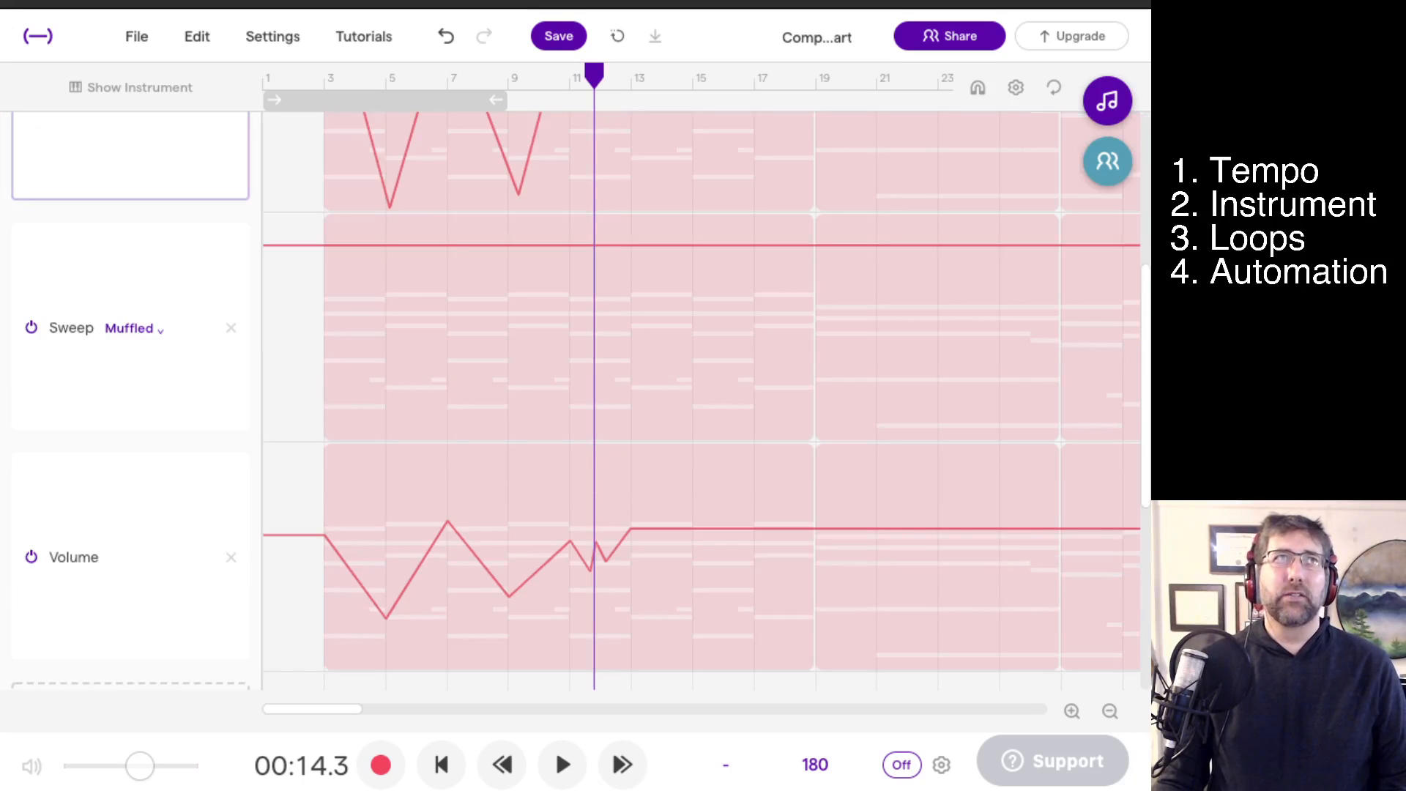
Keep the Sweep type on Muffled and drop its curve from just before bar 3 to a low point at bar 5, rising again just after bar 6.
{"action": "left_click", "coordinate": [138, 328]}
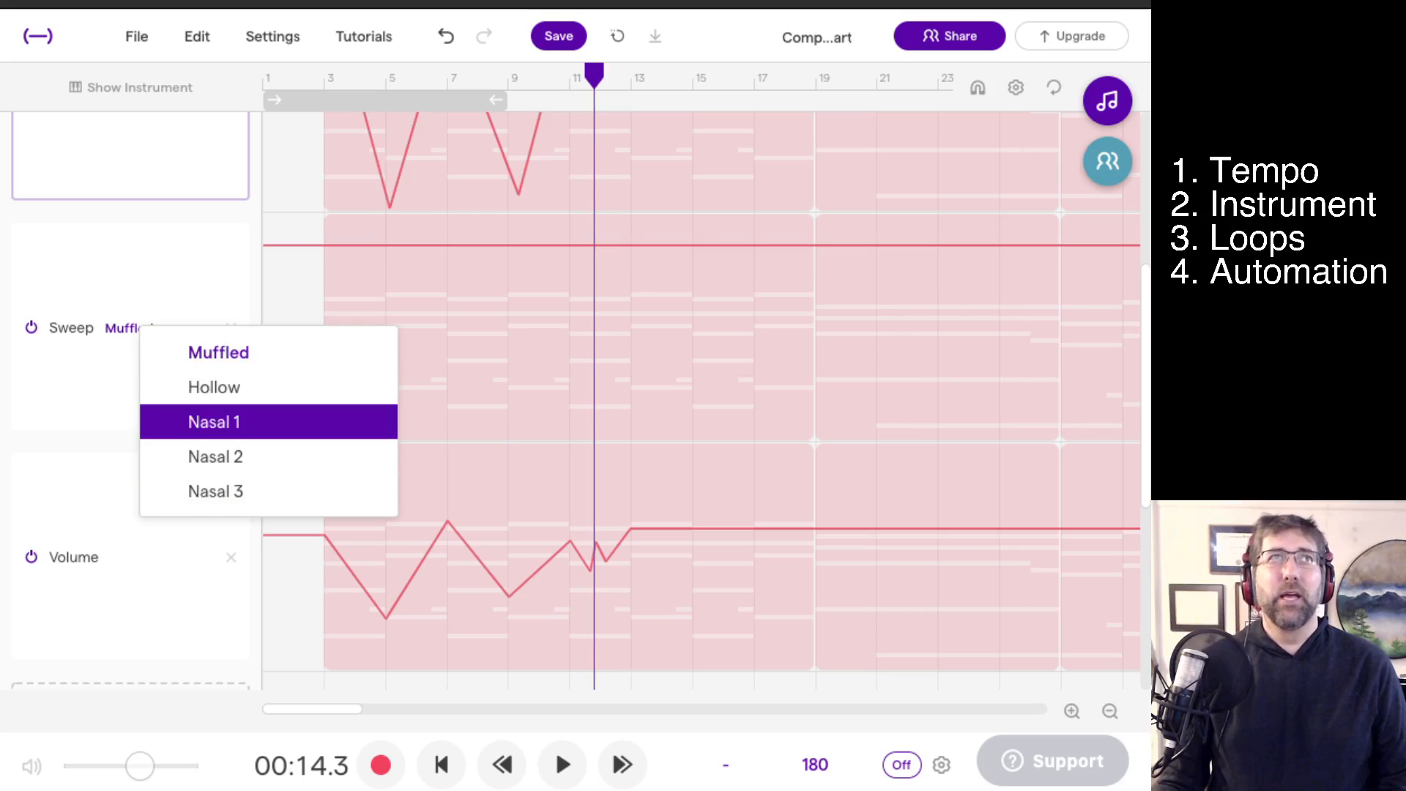
{"action": "left_click", "coordinate": [220, 388]}
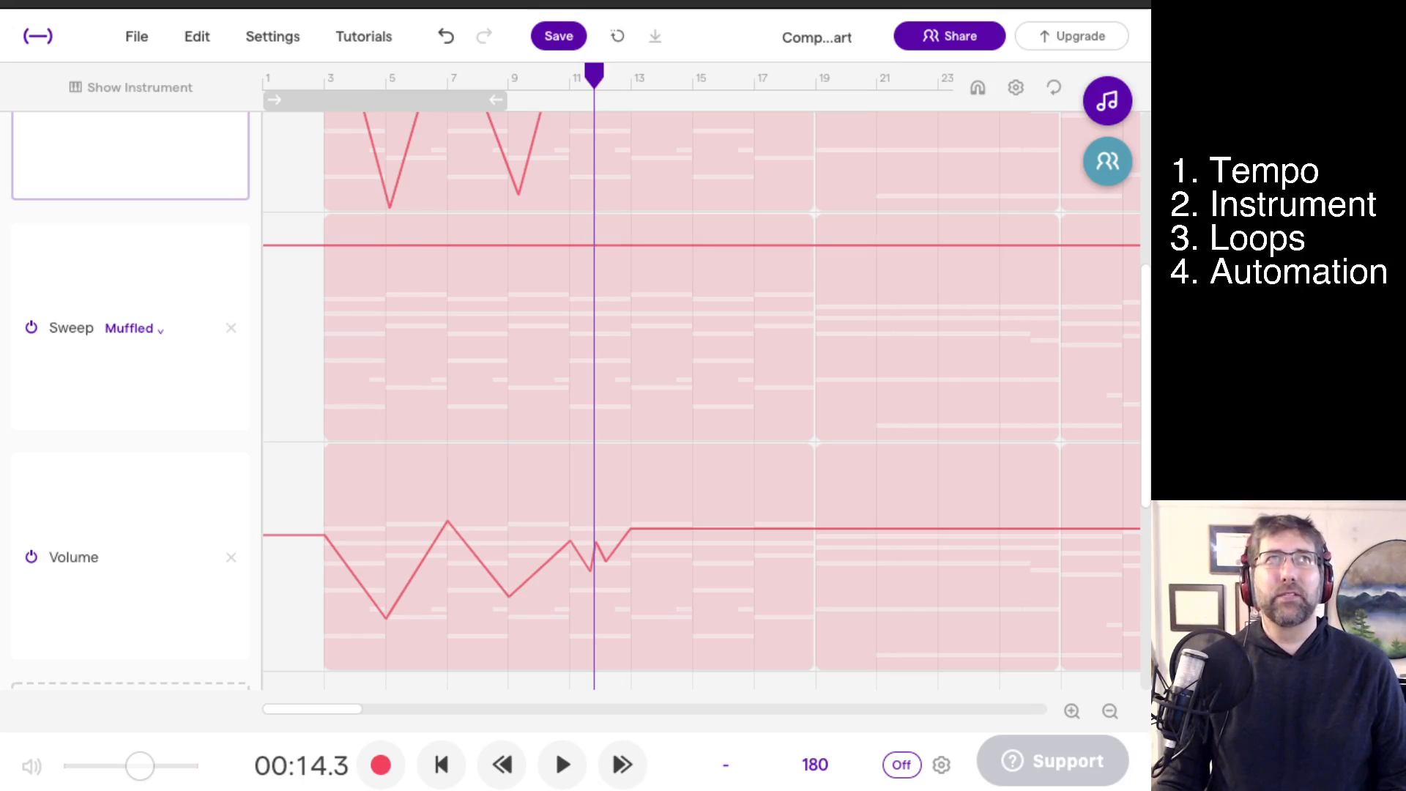
{"action": "left_click", "coordinate": [316, 248]}
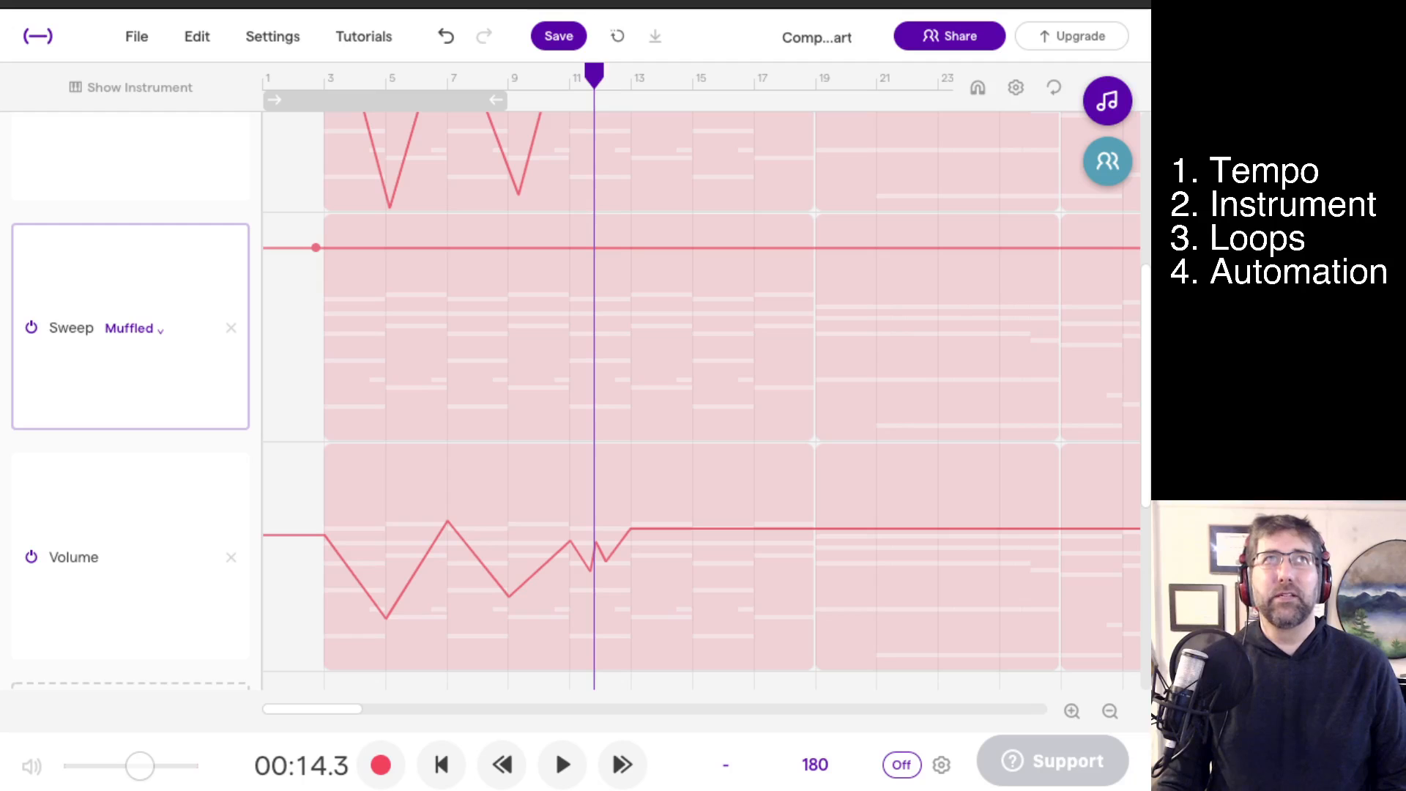
{"action": "left_click_drag", "start_coordinate": [478, 248], "coordinate": [425, 242]}
Play the muffled sweep from bar 3, and restart playback from slightly before bar 3.
{"action": "left_click", "coordinate": [324, 78]}
{"action": "key", "text": "space"}
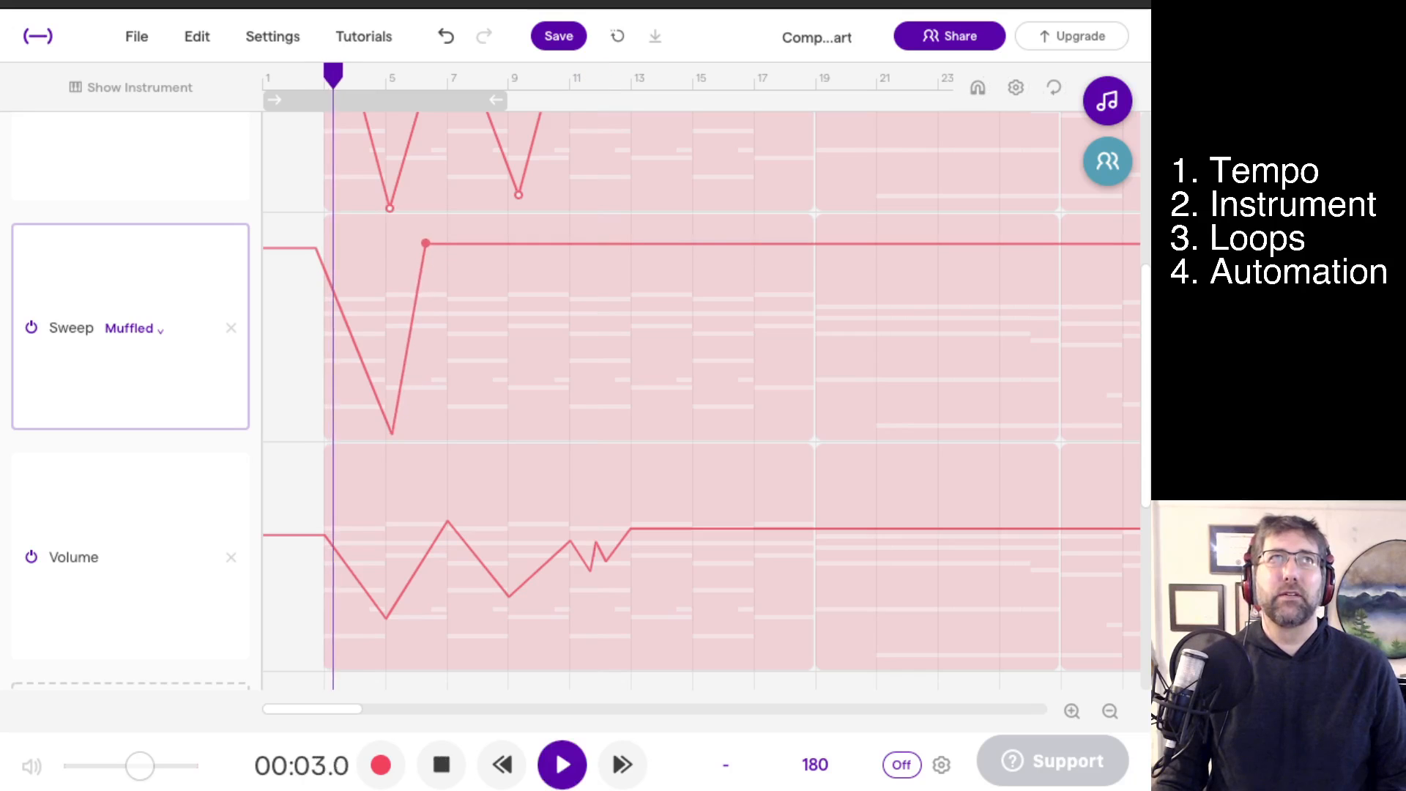
{"action": "key", "text": "space"}
{"action": "left_click", "coordinate": [306, 79]}
{"action": "key", "text": "space"}
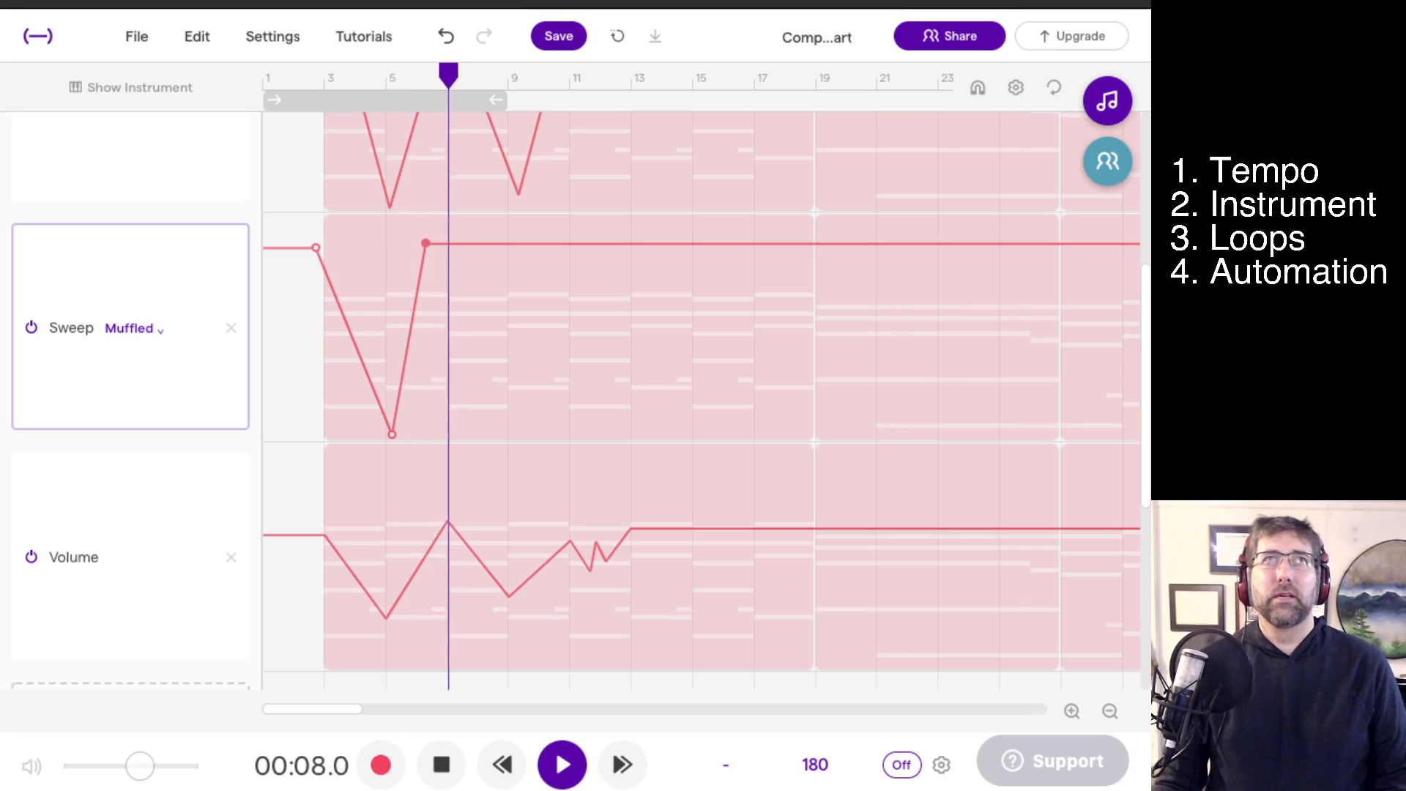
Add a low sweep point between bars 18 and 19 for a long gradual descent, and stop playback after listening to it.
{"action": "left_click_drag", "start_coordinate": [489, 244], "coordinate": [798, 438]}
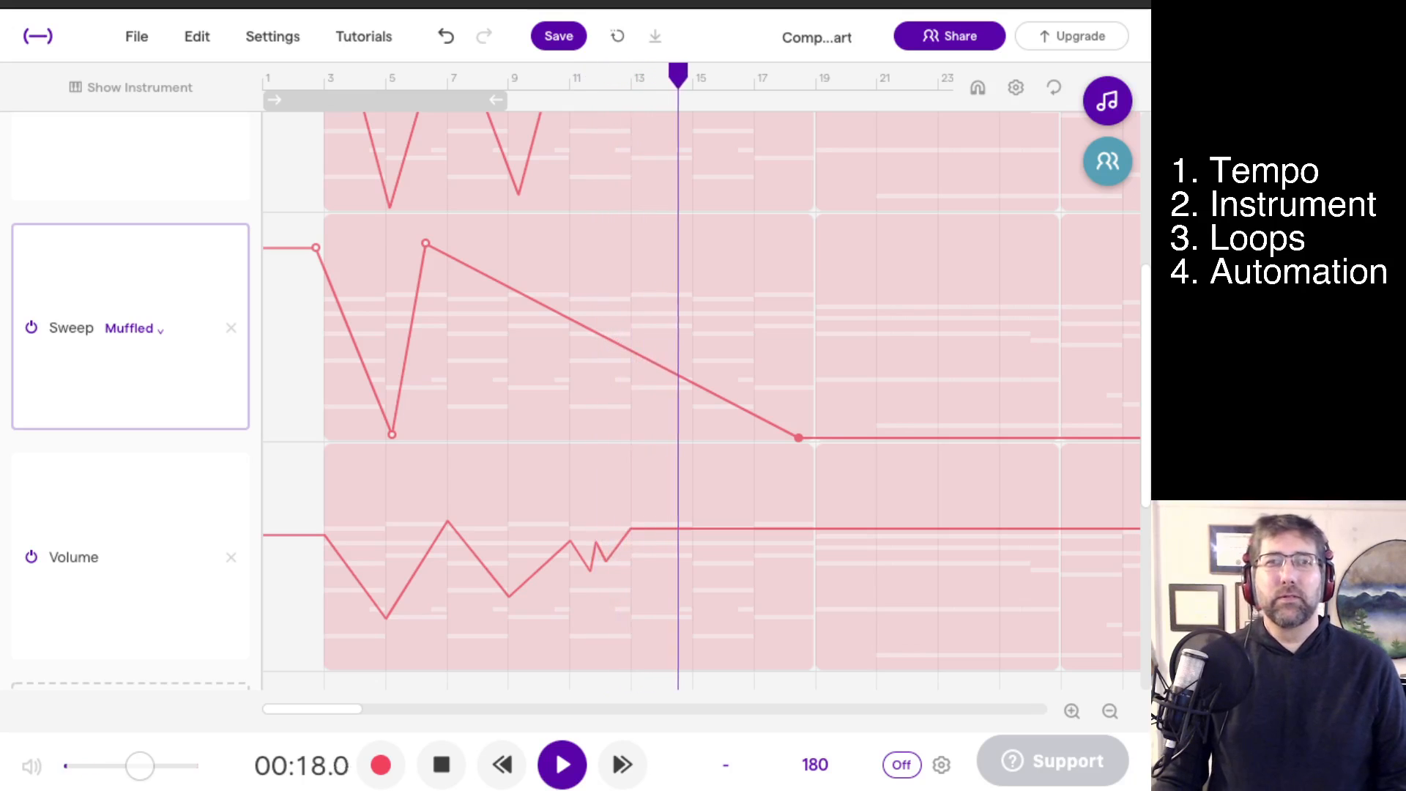
{"action": "key", "text": "space"}
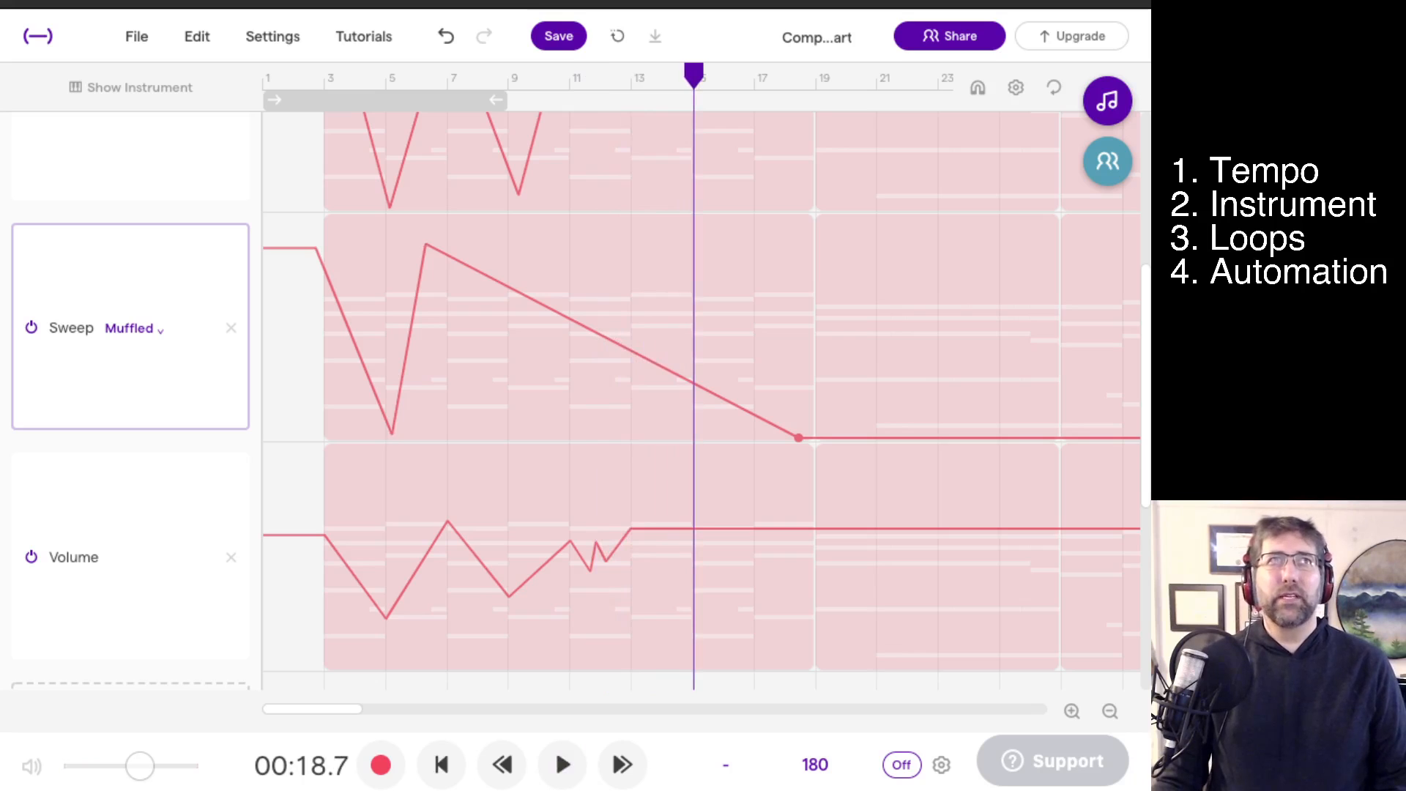
{"action": "scroll", "coordinate": [701, 400], "scroll_direction": "up", "scroll_amount": 5}
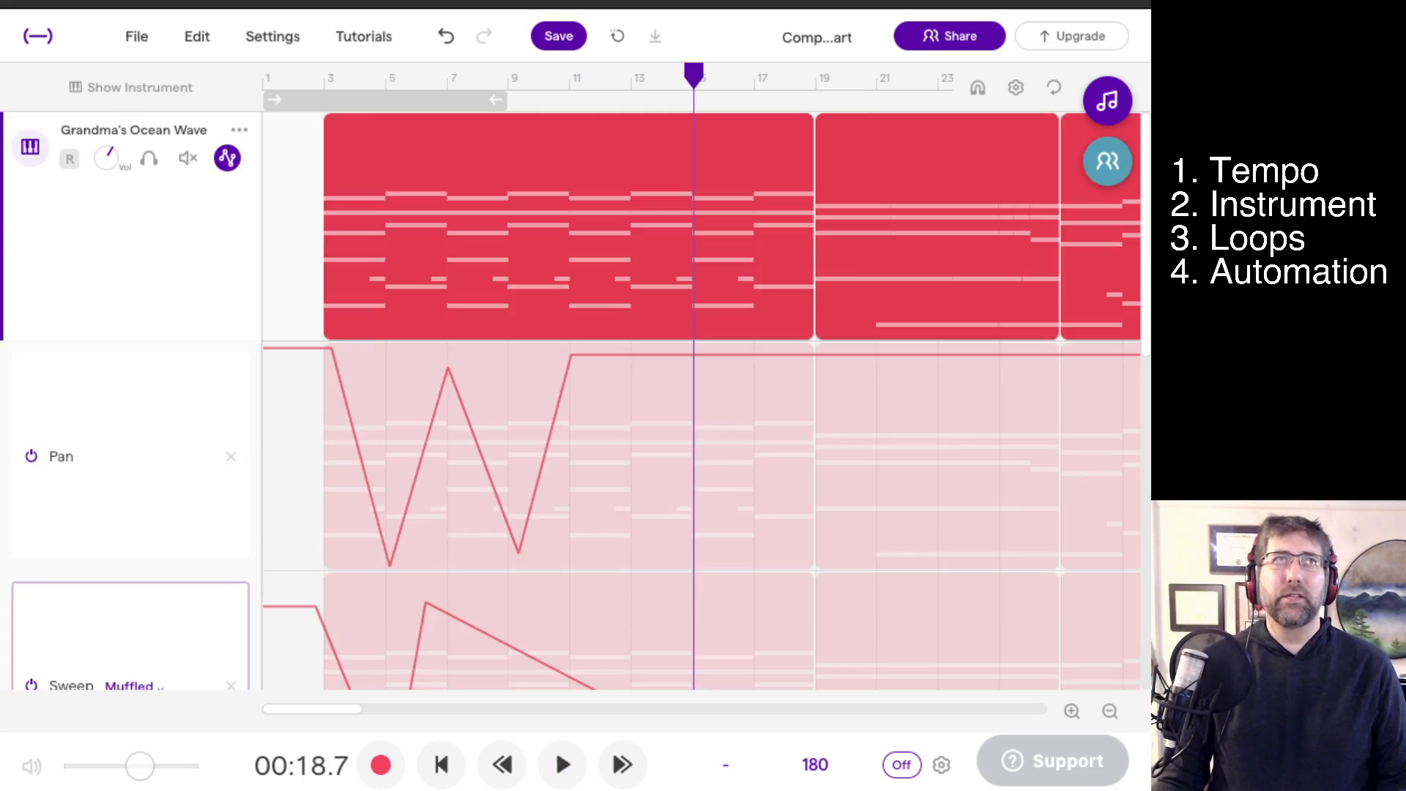